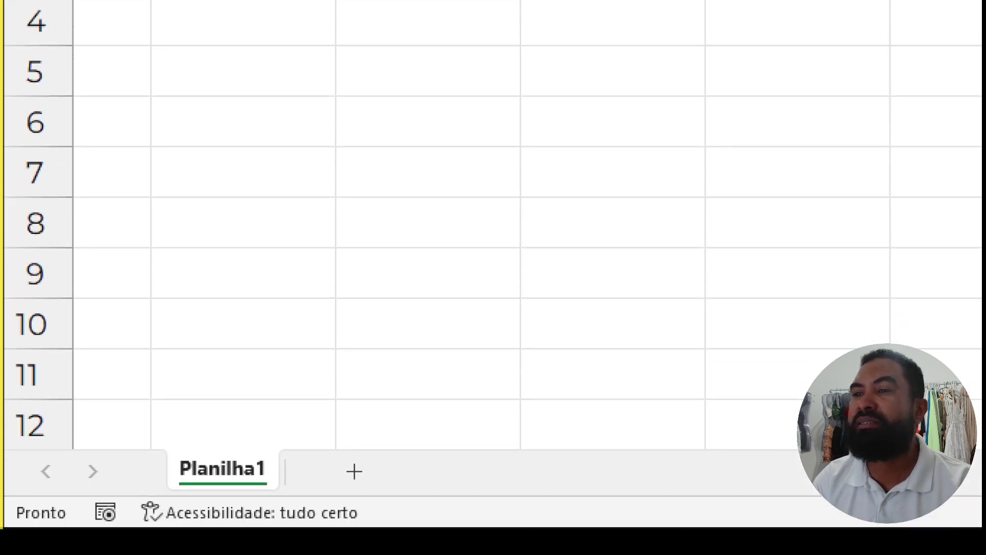
Rename the sheet Planilha1 as GRÁFICO COLUNAS.
{"action": "left_click", "coordinate": [77, 522]}
{"action": "mouse_move", "coordinate": [147, 437]}
{"action": "left_mouse_down"}
{"action": "mouse_move", "coordinate": [301, 511]}
{"action": "mouse_move", "coordinate": [301, 480]}
{"action": "left_mouse_up"}
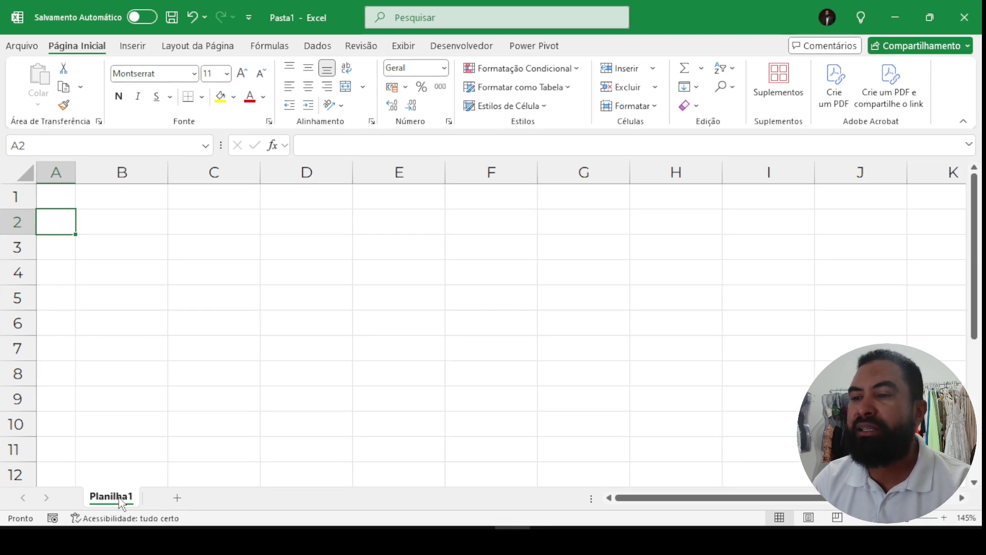
{"action": "double_click", "coordinate": [122, 498]}
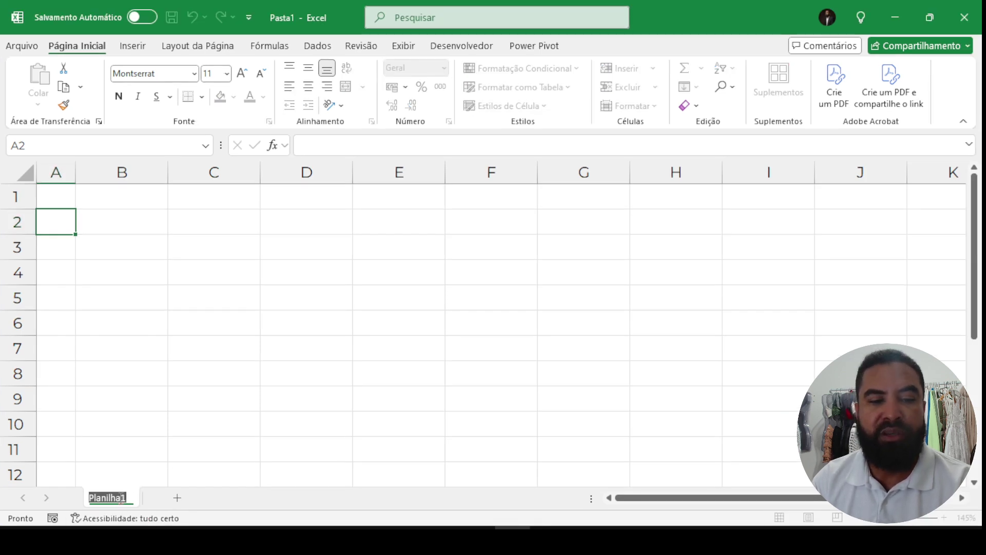
{"action": "type", "text": "GRÁFICO"}
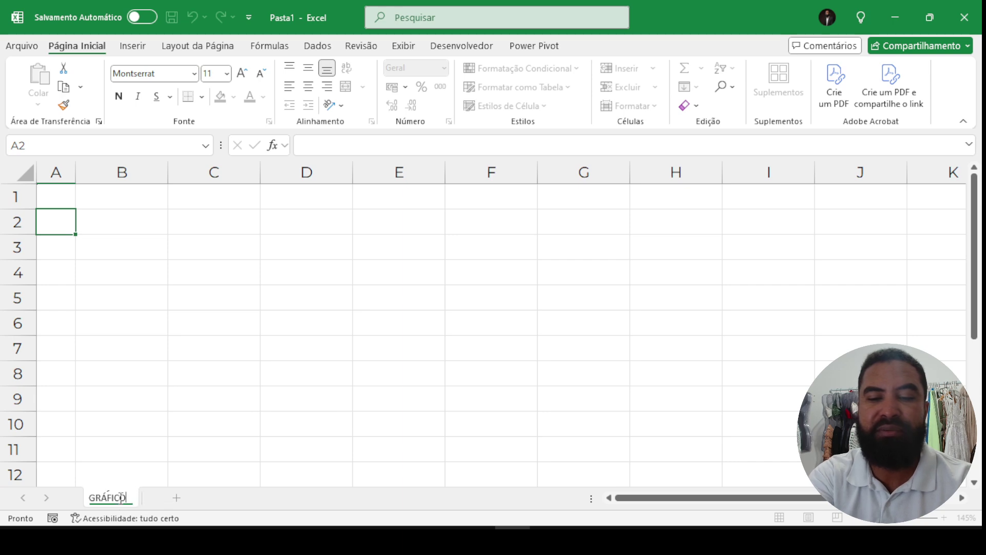
{"action": "type", "text": " COLUNAS"}
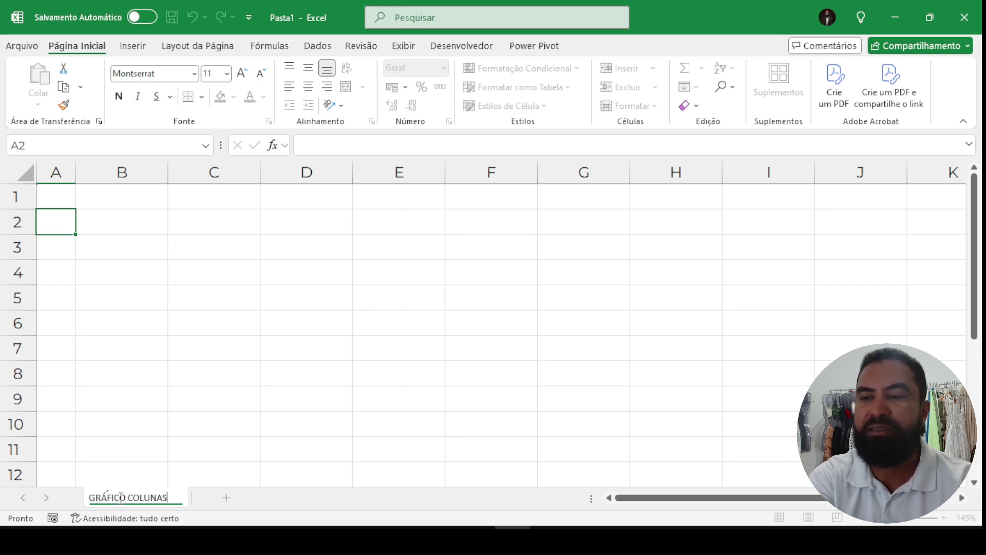
{"action": "key", "text": "Return"}
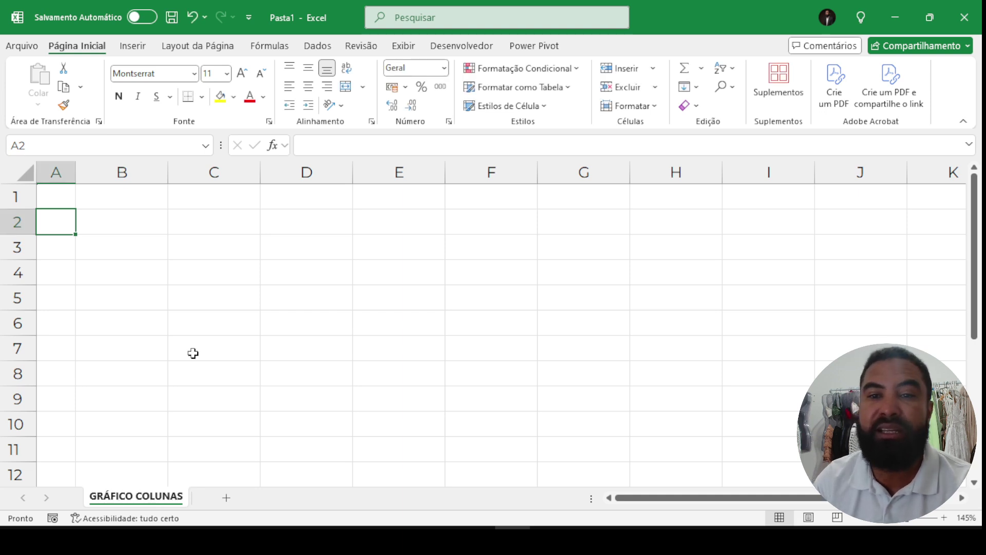
Enter the header Meses in cell B2 and the first month, Jan, in B3.
{"action": "scroll", "coordinate": [150, 222], "scroll_direction": "up", "scroll_amount": 1}
{"action": "scroll", "coordinate": [150, 222], "scroll_direction": "up", "scroll_amount": 1}
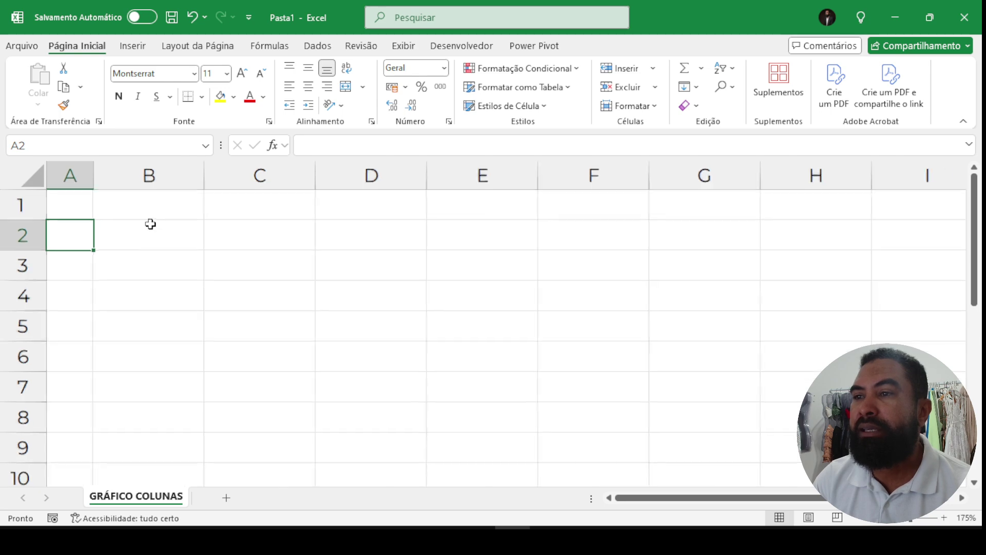
{"action": "left_click", "coordinate": [152, 239]}
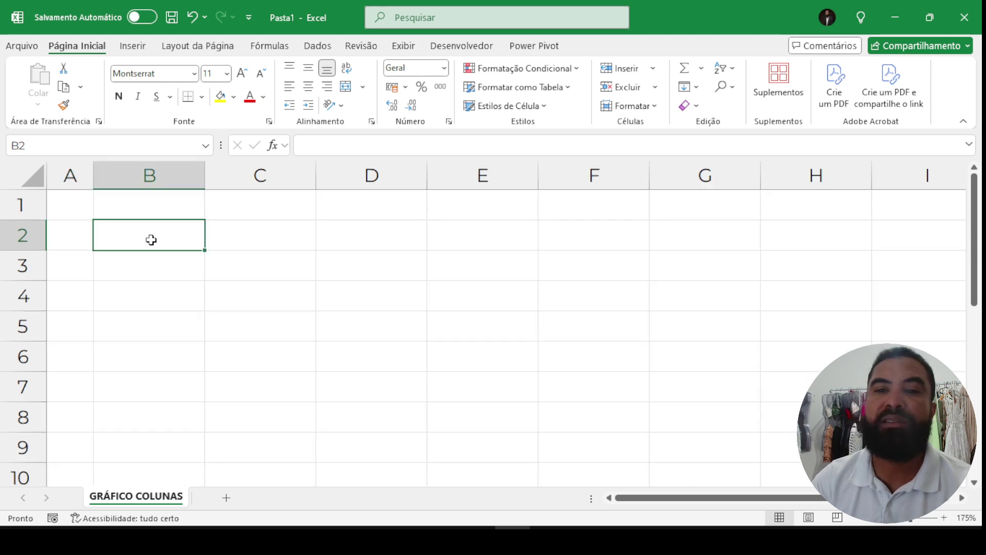
{"action": "type", "text": "Meses"}
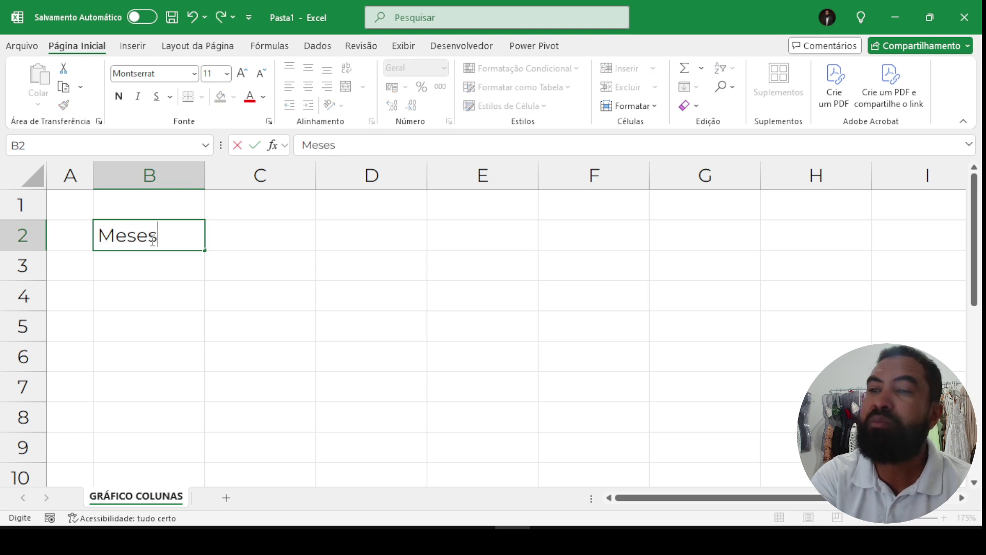
{"action": "key", "text": "Return"}
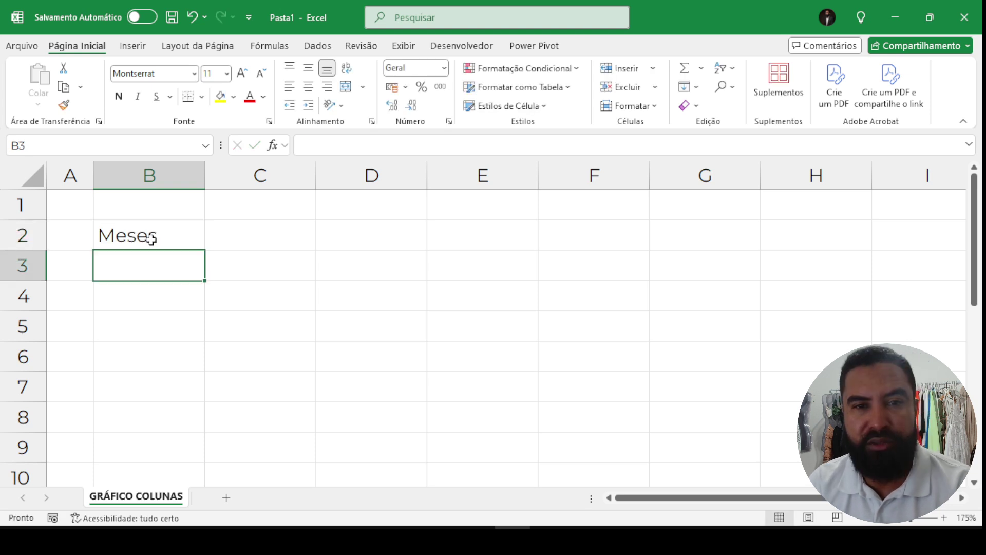
{"action": "type", "text": "Jan"}
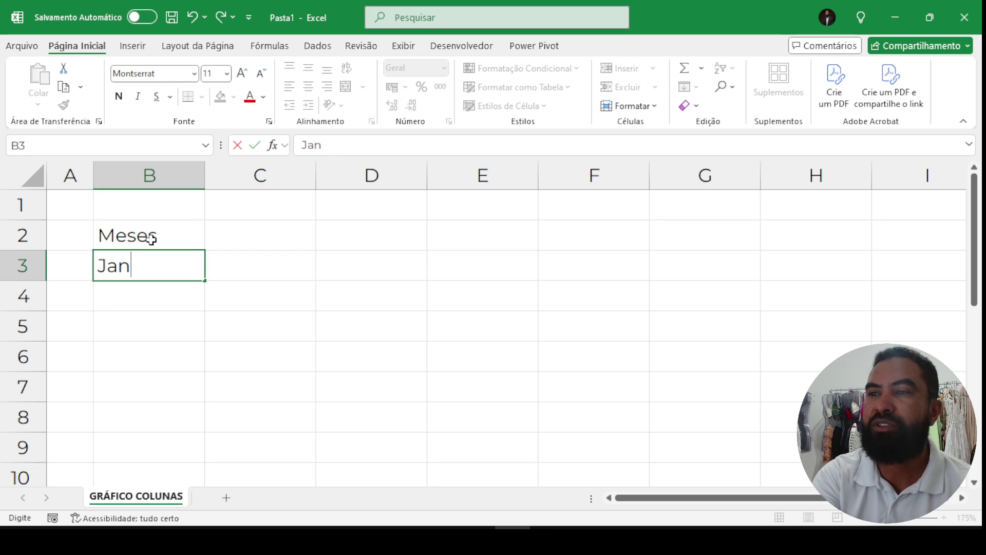
{"action": "key", "text": "Return"}
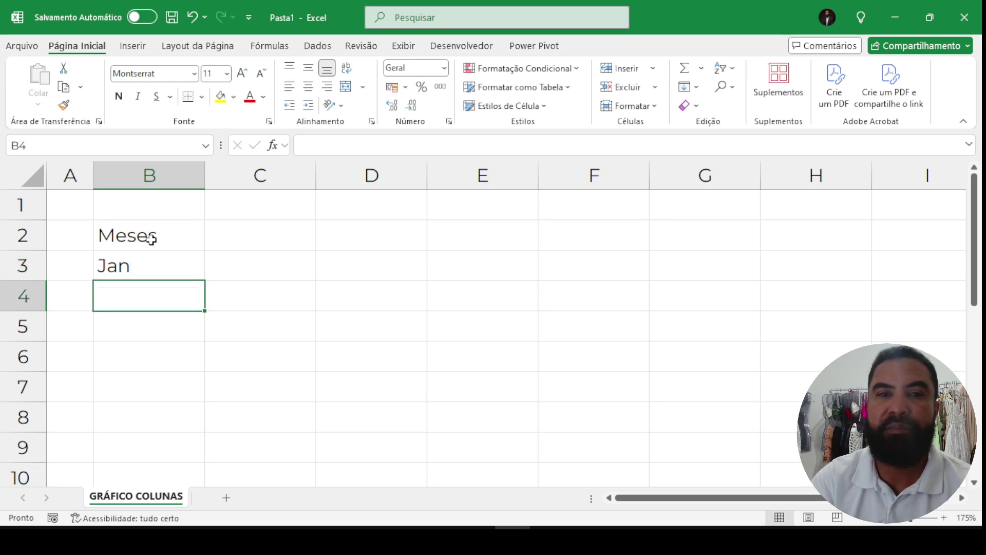
Autofill the month series from Jan in B3 down column B through Dez in B14.
{"action": "left_click", "coordinate": [141, 262]}
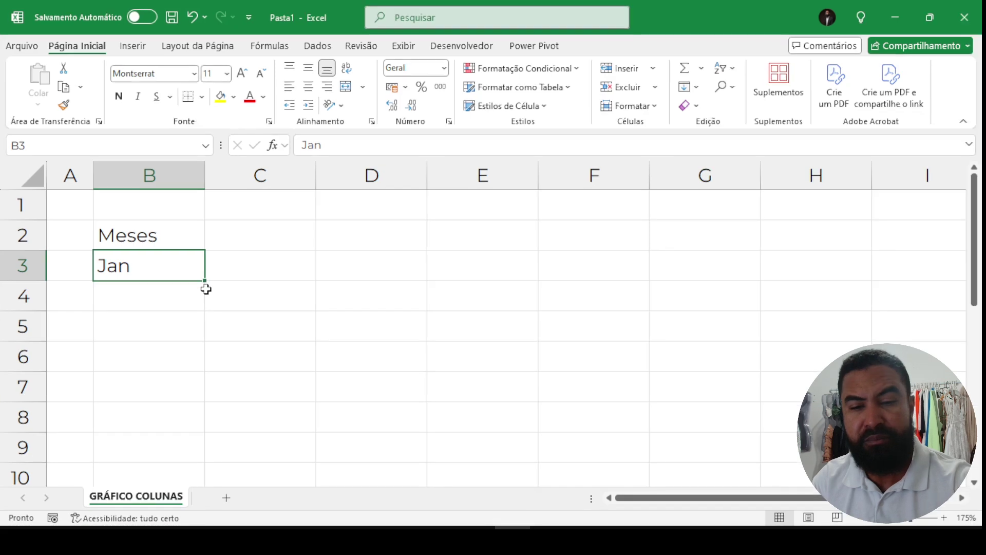
{"action": "left_click_drag", "start_coordinate": [205, 280], "coordinate": [193, 441]}
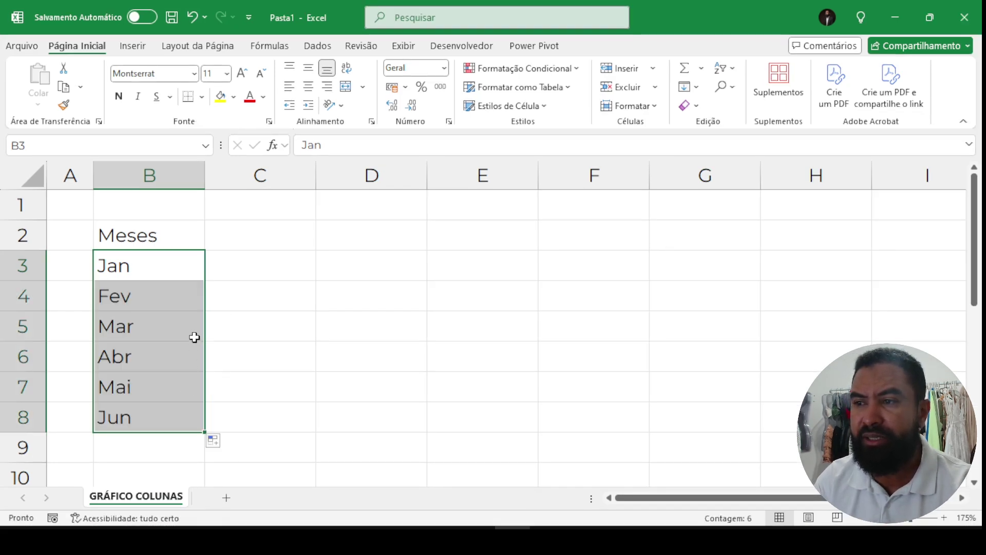
{"action": "scroll", "coordinate": [194, 337], "scroll_direction": "down", "scroll_amount": 1, "text": "ctrl"}
{"action": "left_click", "coordinate": [175, 397]}
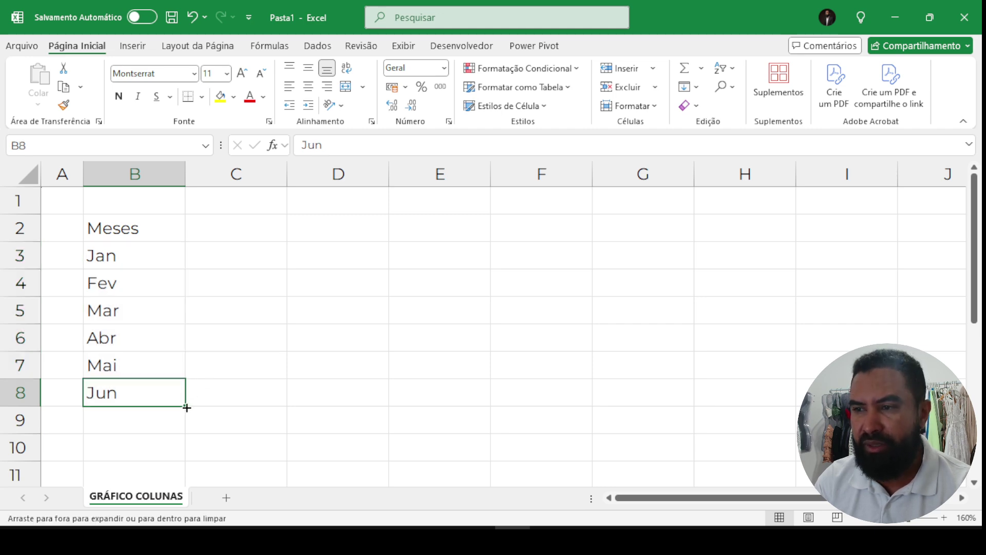
{"action": "left_click_drag", "start_coordinate": [187, 408], "coordinate": [167, 465]}
{"action": "scroll", "coordinate": [175, 380], "scroll_direction": "down", "scroll_amount": 1, "text": "ctrl"}
{"action": "left_click", "coordinate": [159, 422]}
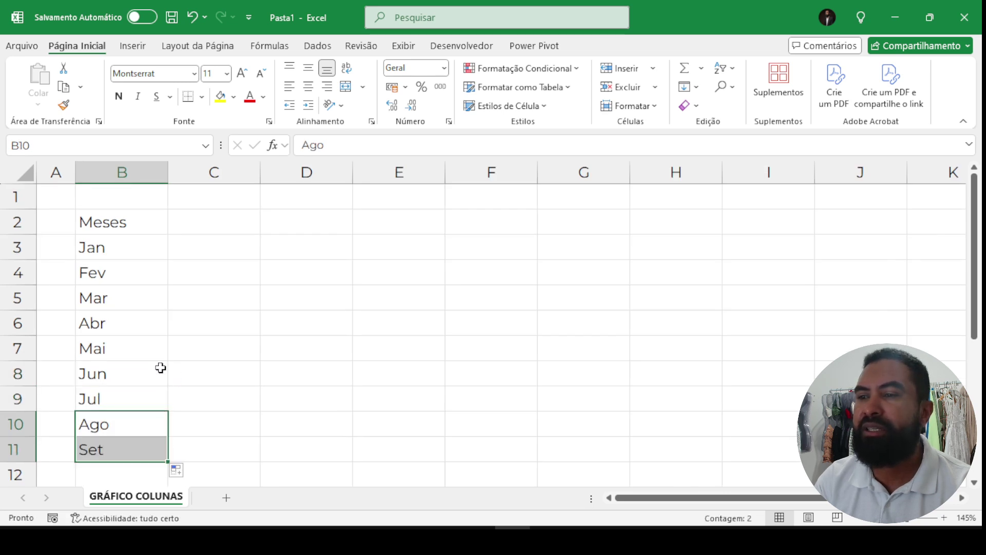
{"action": "scroll", "coordinate": [161, 368], "scroll_direction": "down", "scroll_amount": 2, "text": "ctrl"}
{"action": "left_click", "coordinate": [132, 392]}
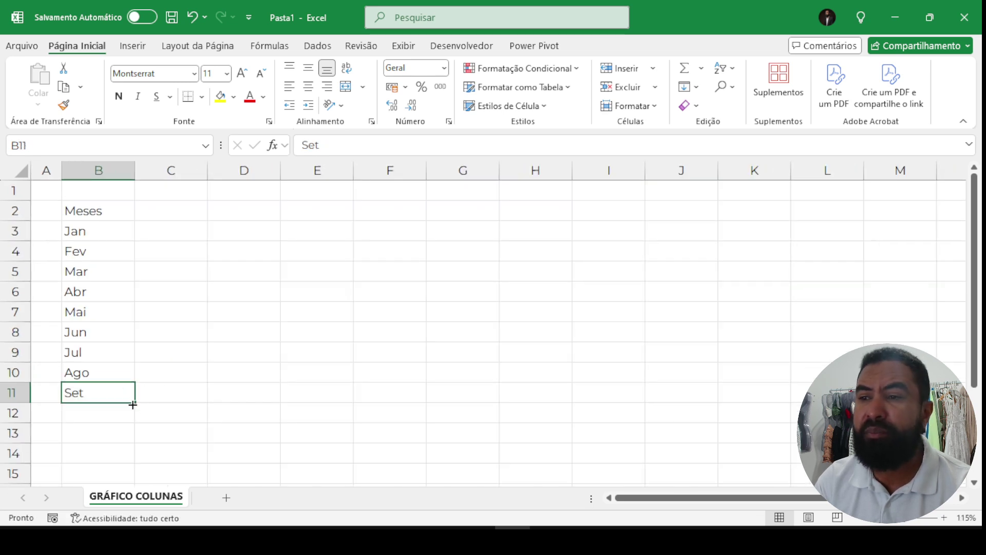
{"action": "left_click_drag", "start_coordinate": [133, 405], "coordinate": [115, 468]}
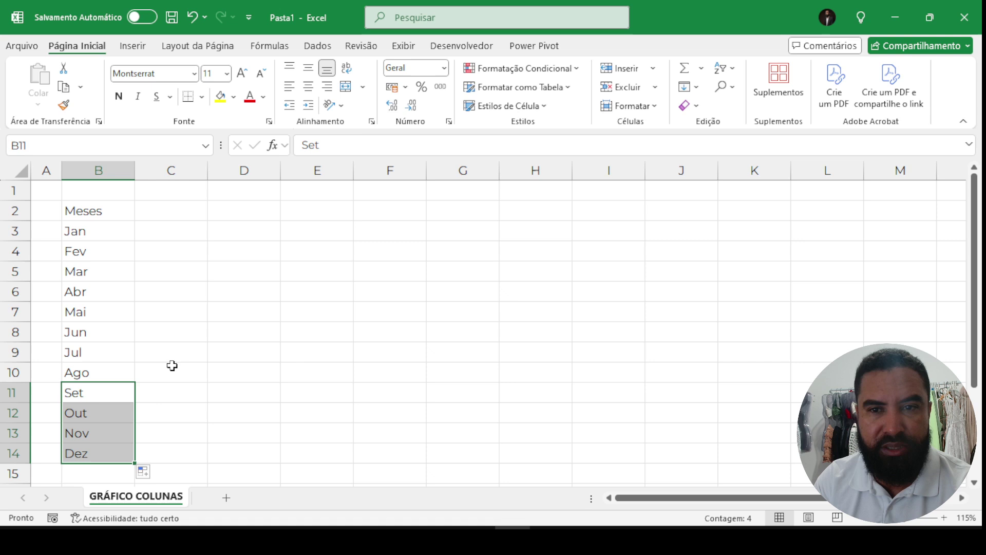
Enter the header Vendas R$ in cell C2.
{"action": "left_click", "coordinate": [183, 212]}
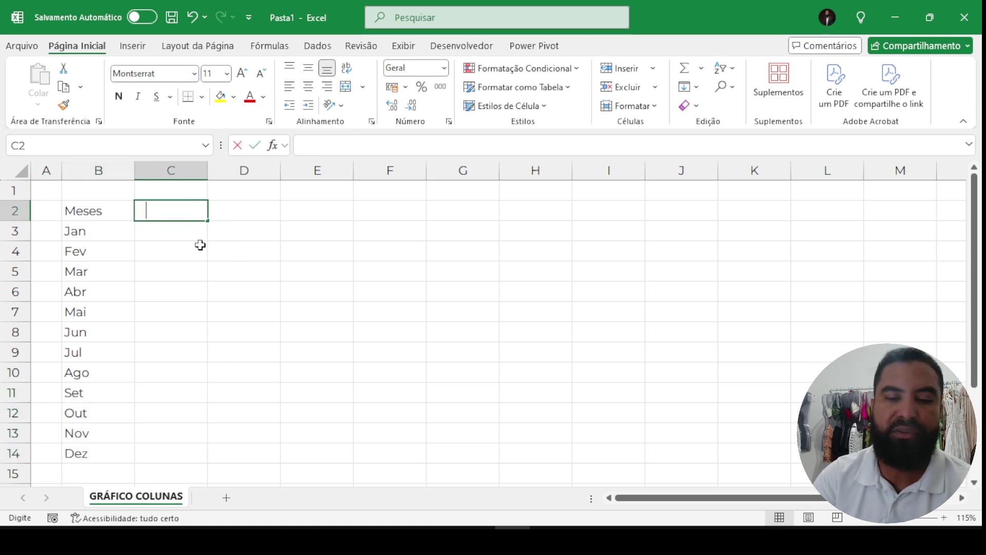
{"action": "type", "text": "Vendas"}
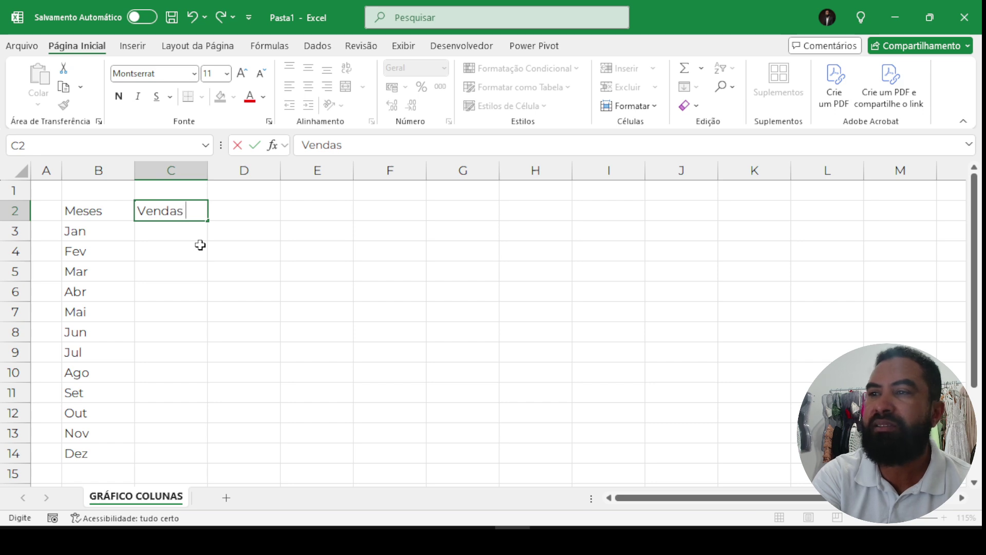
{"action": "type", "text": " R$"}
{"action": "key", "text": "Return"}
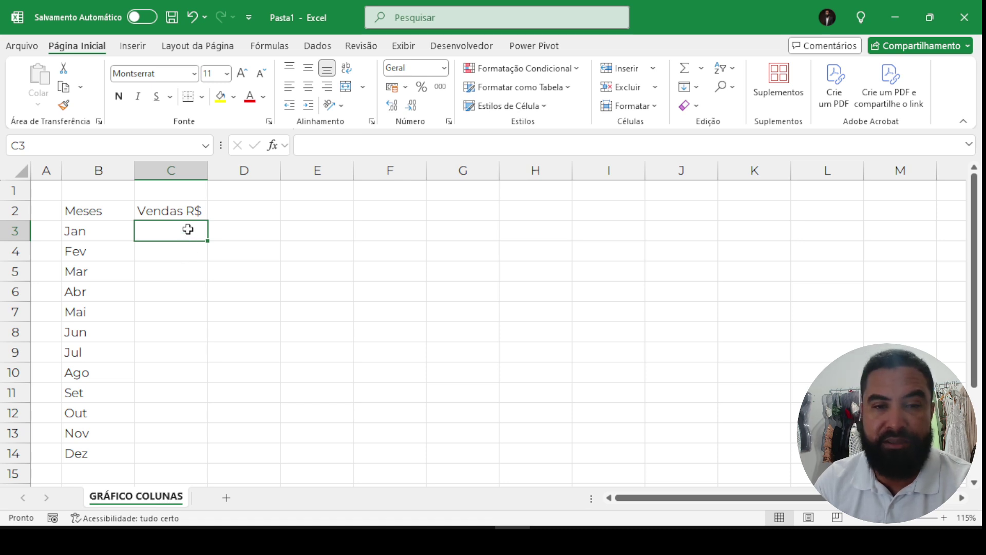
Fill the whole range C3:C14 at once with the formula =ALEATÓRIOENTRE(2500;7500).
{"action": "left_click_drag", "start_coordinate": [189, 227], "coordinate": [162, 457]}
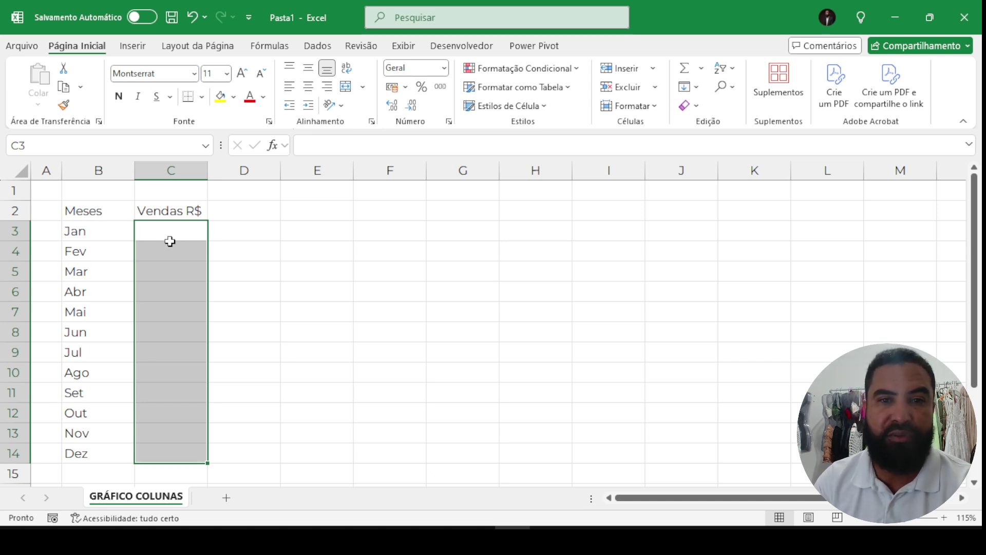
{"action": "type", "text": "=A"}
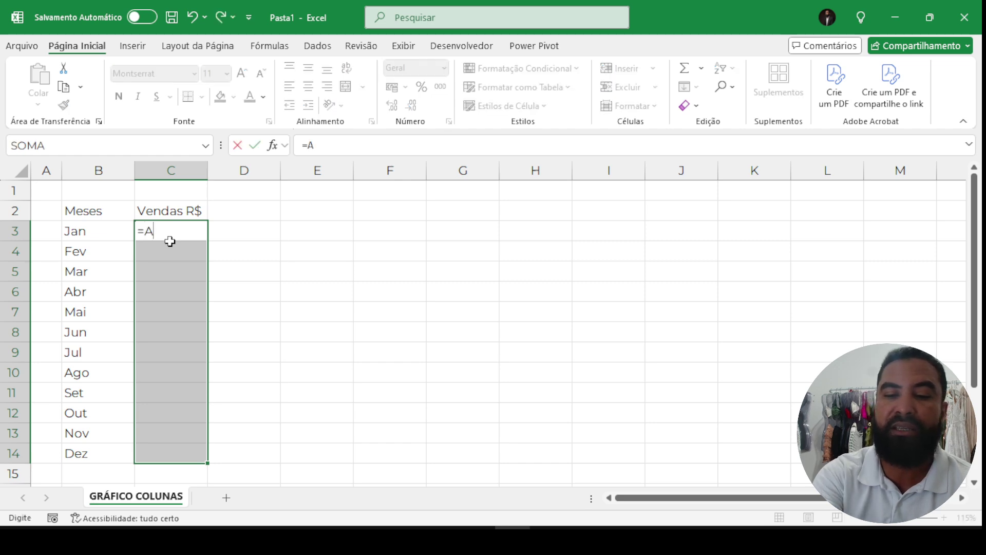
{"action": "type", "text": "LE"}
{"action": "left_click", "coordinate": [171, 260]}
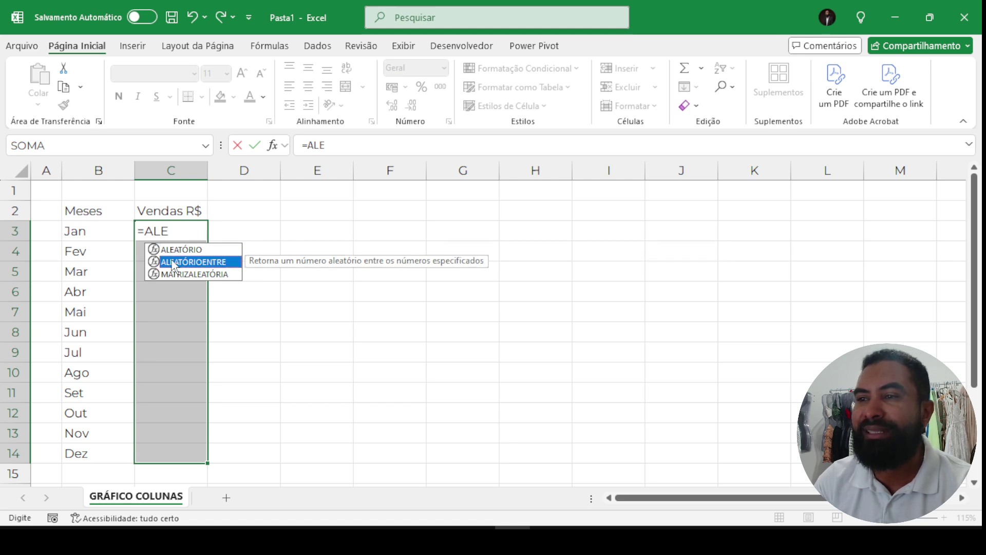
{"action": "double_click", "coordinate": [171, 260]}
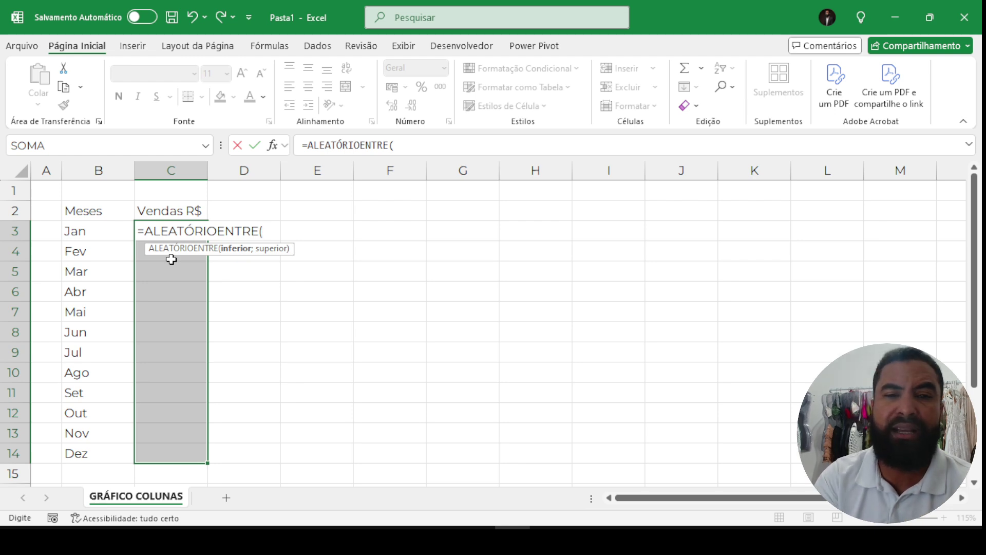
{"action": "type", "text": "2500"}
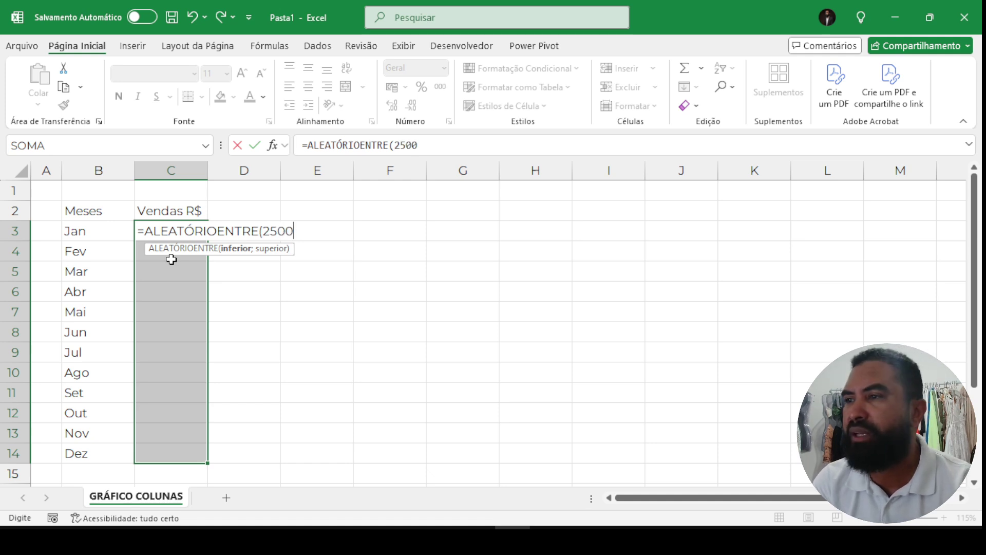
{"action": "type", "text": ";75"}
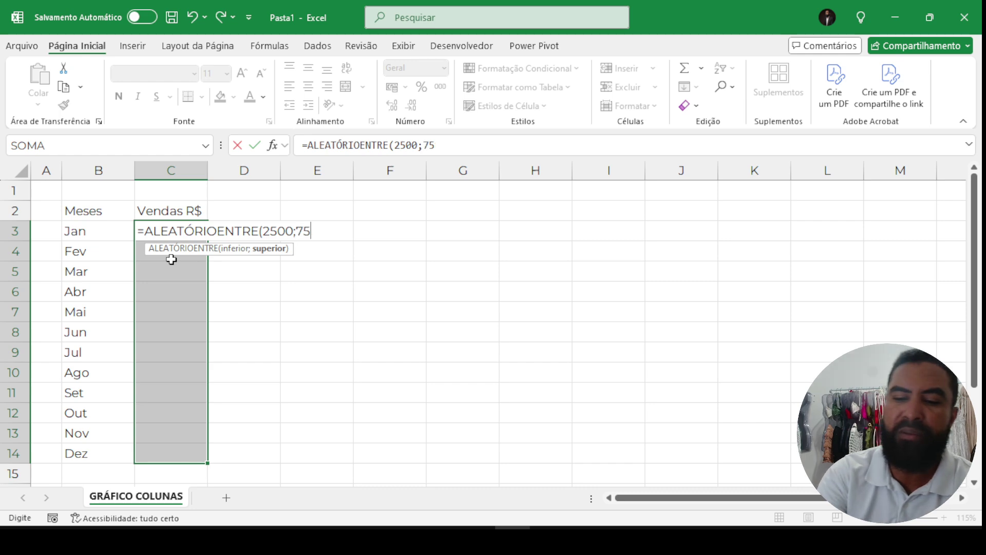
{"action": "type", "text": "00)"}
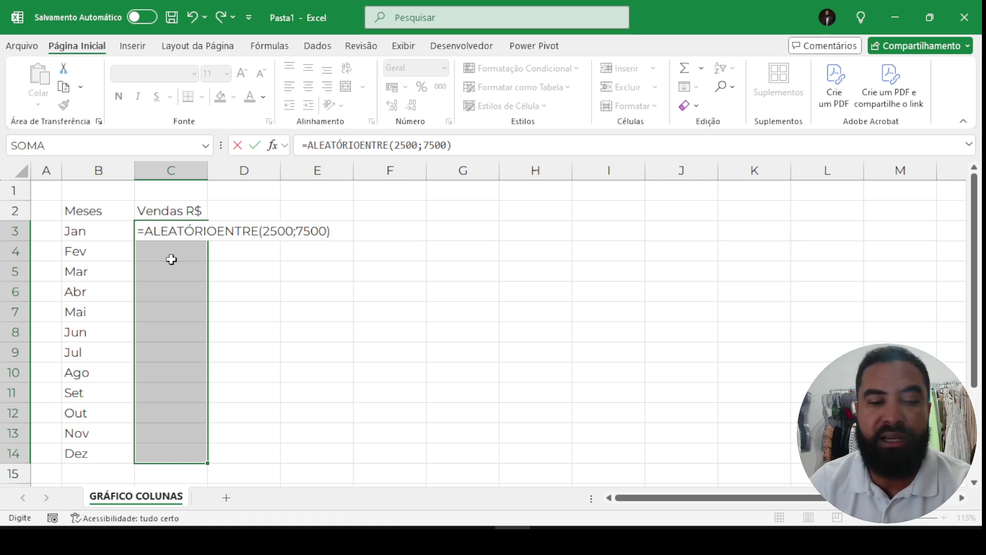
{"action": "key", "text": "ctrl+Return"}
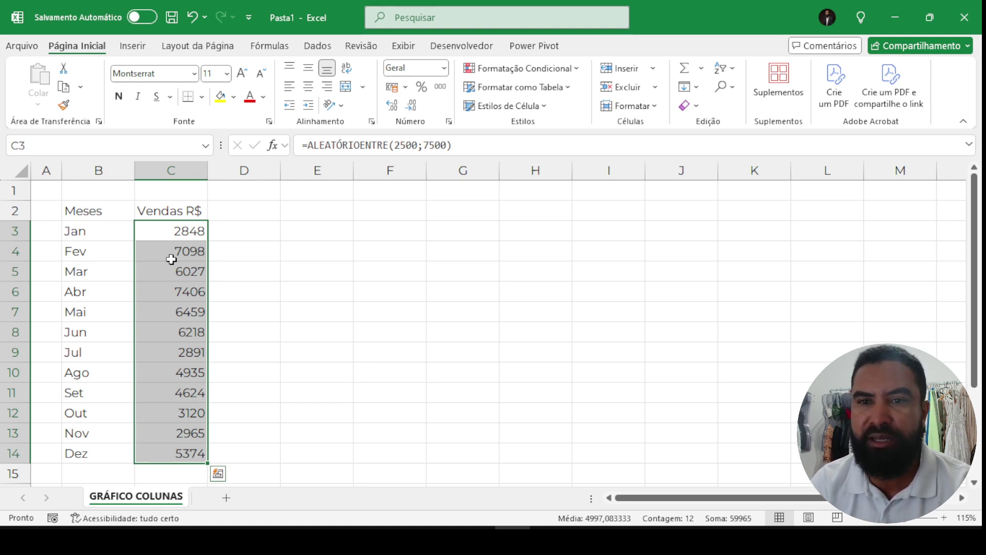
Apply the R$ accounting format to C3:C14 and recalculate the random values by editing and confirming empty cell E5.
{"action": "left_click", "coordinate": [391, 87]}
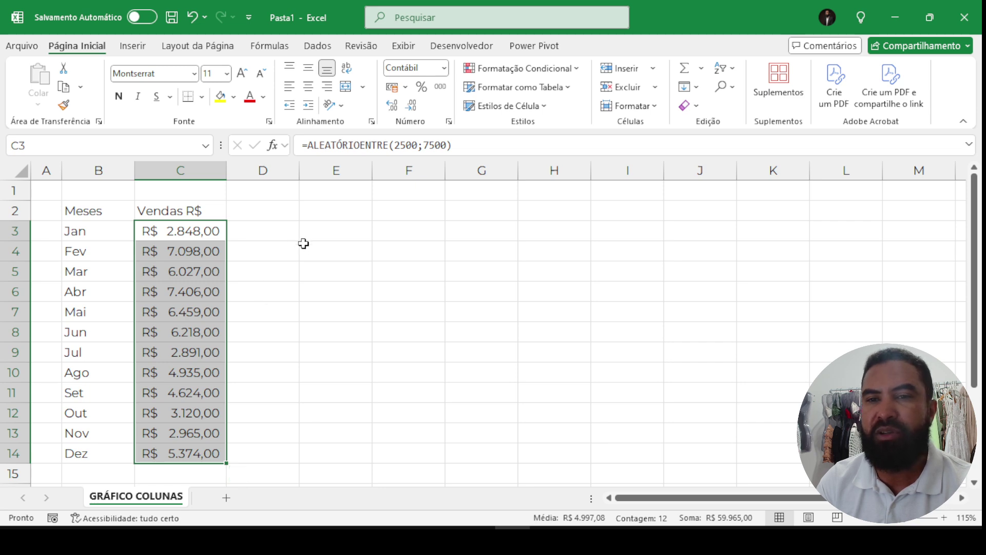
{"action": "left_click", "coordinate": [337, 275]}
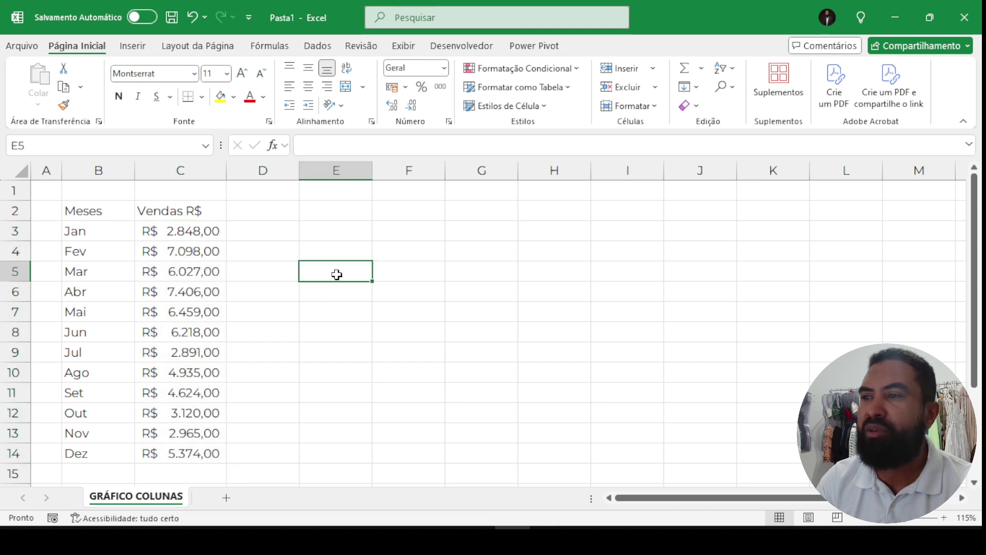
{"action": "double_click", "coordinate": [318, 272]}
{"action": "key", "text": "Return"}
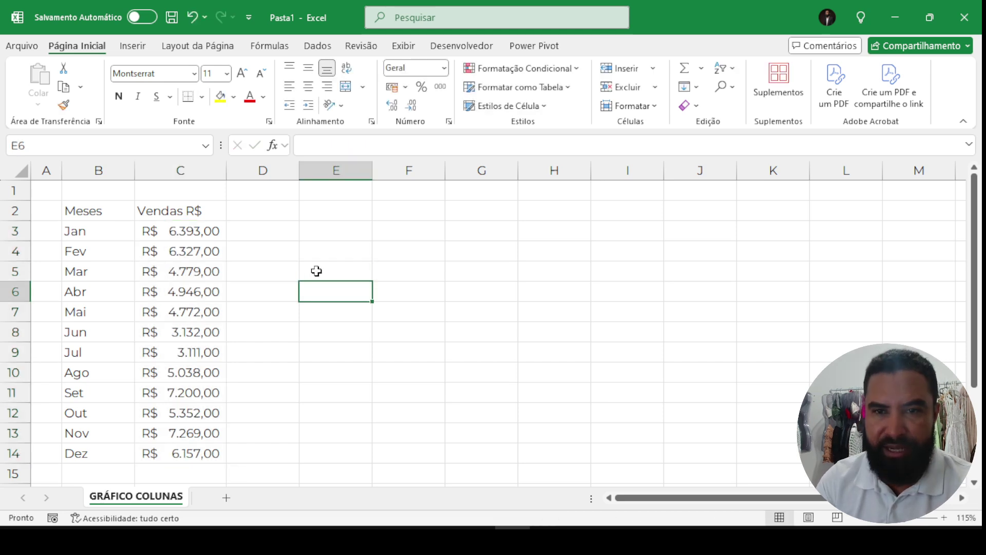
Replace the random formulas in C3:C14 with fixed numbers by copying the range and pasting only values over it.
{"action": "left_click_drag", "start_coordinate": [186, 237], "coordinate": [194, 445]}
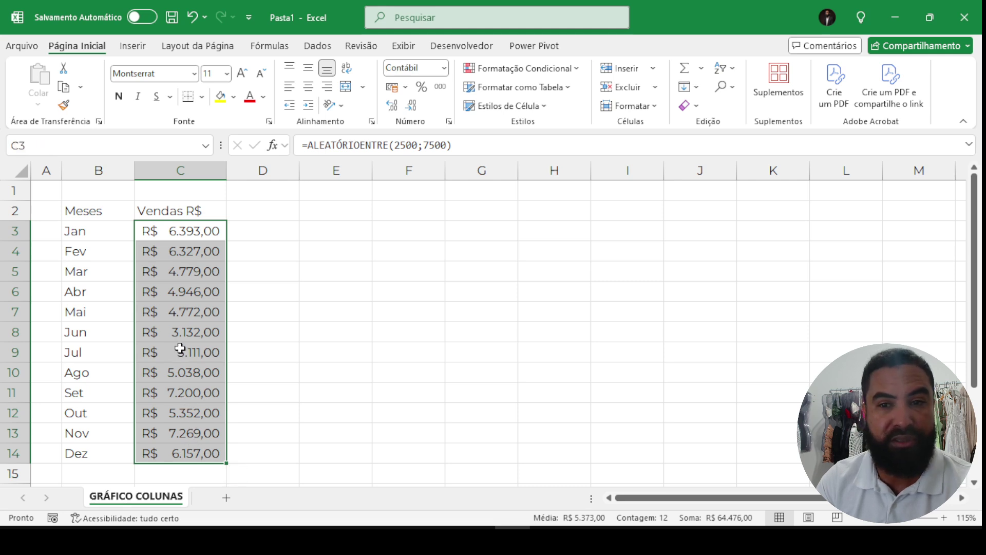
{"action": "right_click", "coordinate": [180, 352]}
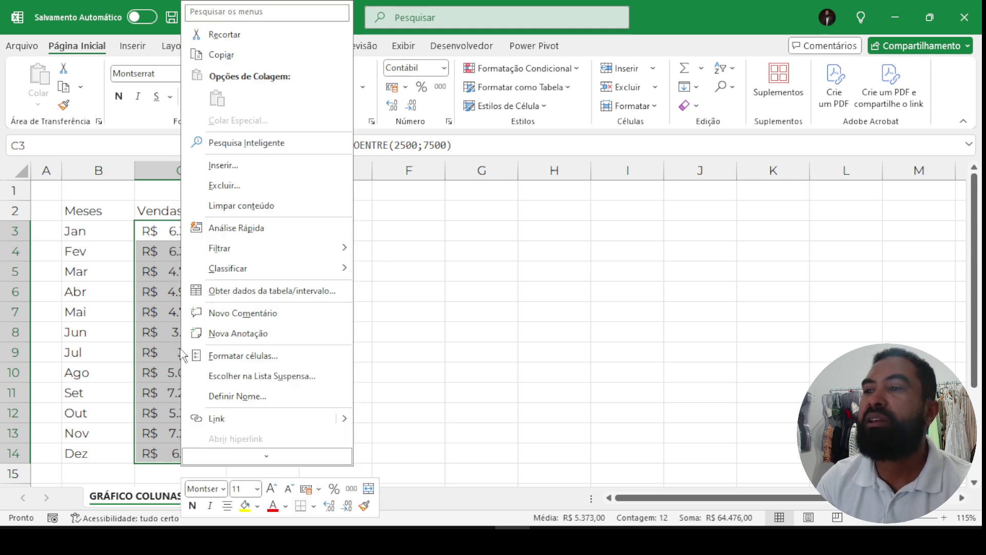
{"action": "left_click", "coordinate": [230, 59]}
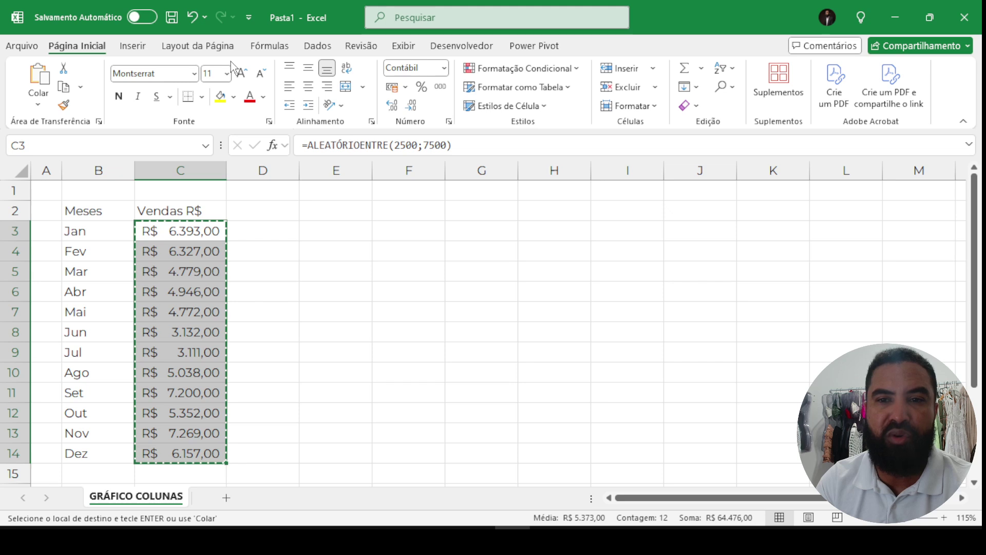
{"action": "right_click", "coordinate": [183, 311]}
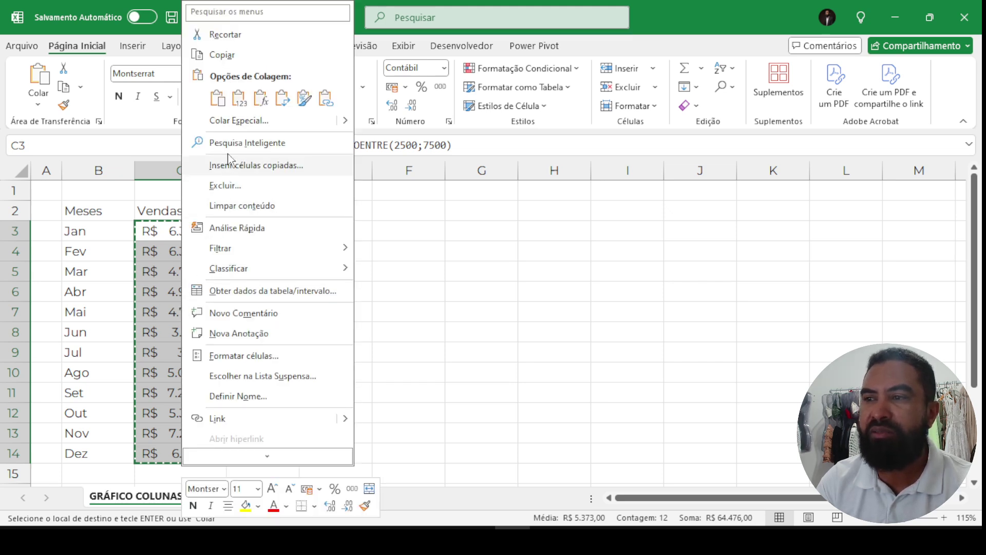
{"action": "left_click", "coordinate": [238, 99]}
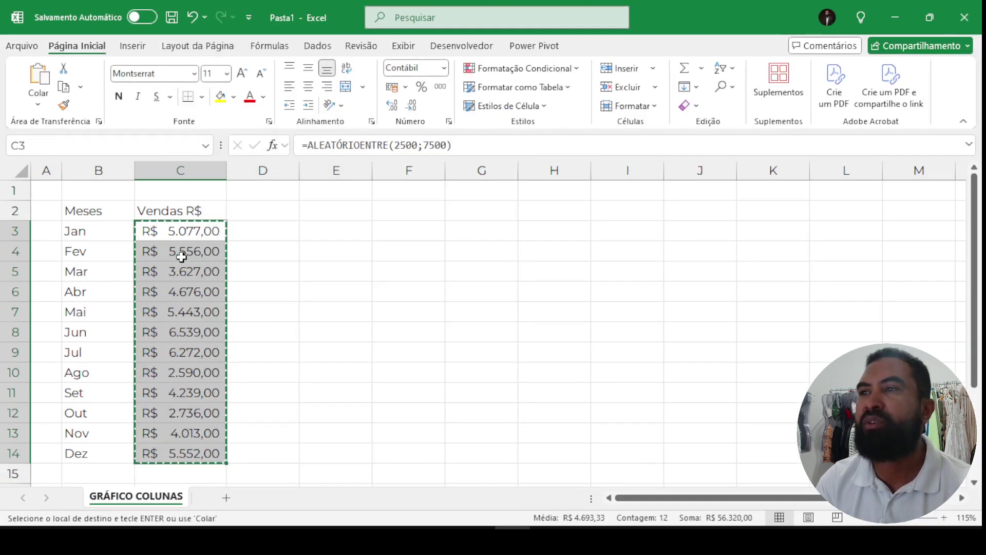
{"action": "right_click", "coordinate": [183, 262]}
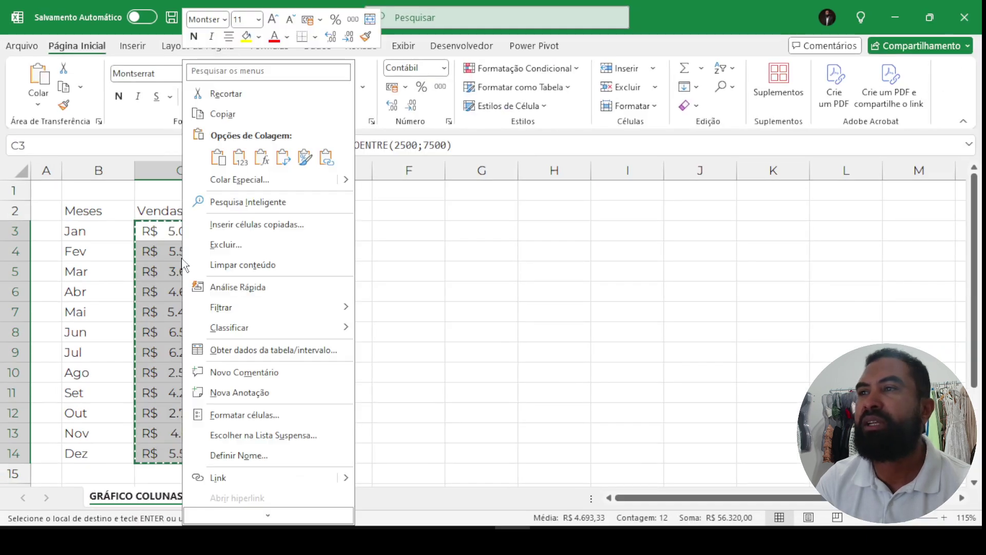
{"action": "left_click", "coordinate": [240, 157]}
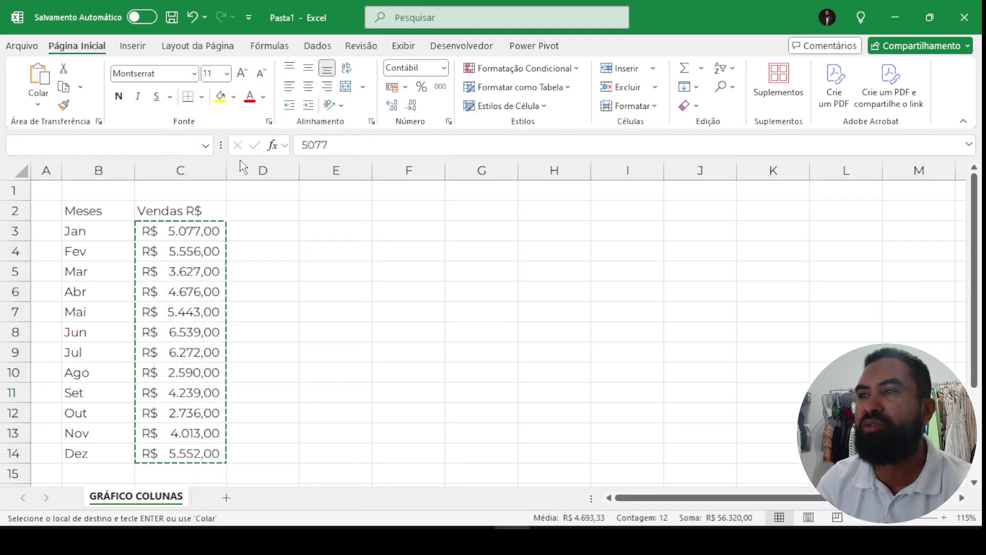
Check whether the sales values in C3:C14 still recalculate by confirming an empty edit in cell E4.
{"action": "key", "text": "ctrl+z"}
{"action": "left_click", "coordinate": [319, 251]}
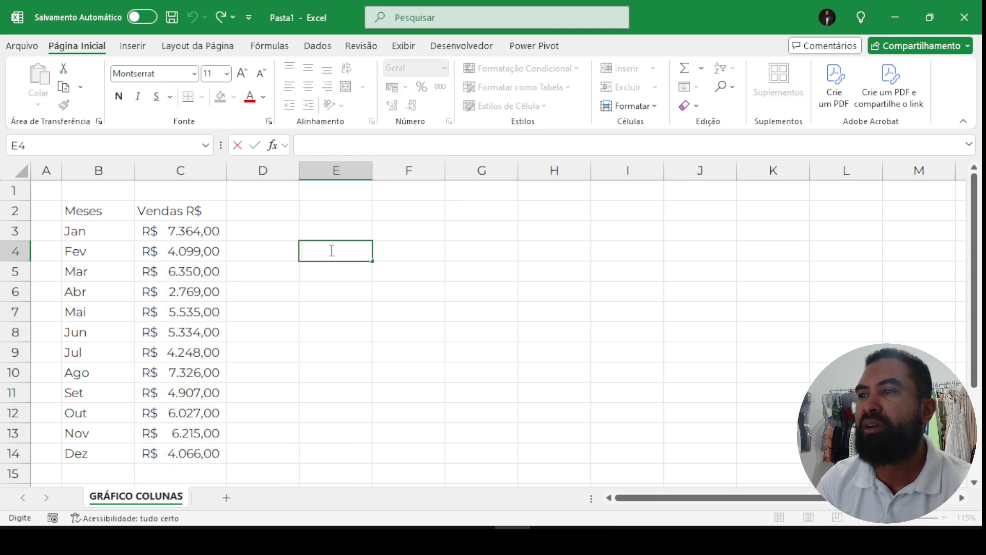
{"action": "key", "text": "Return"}
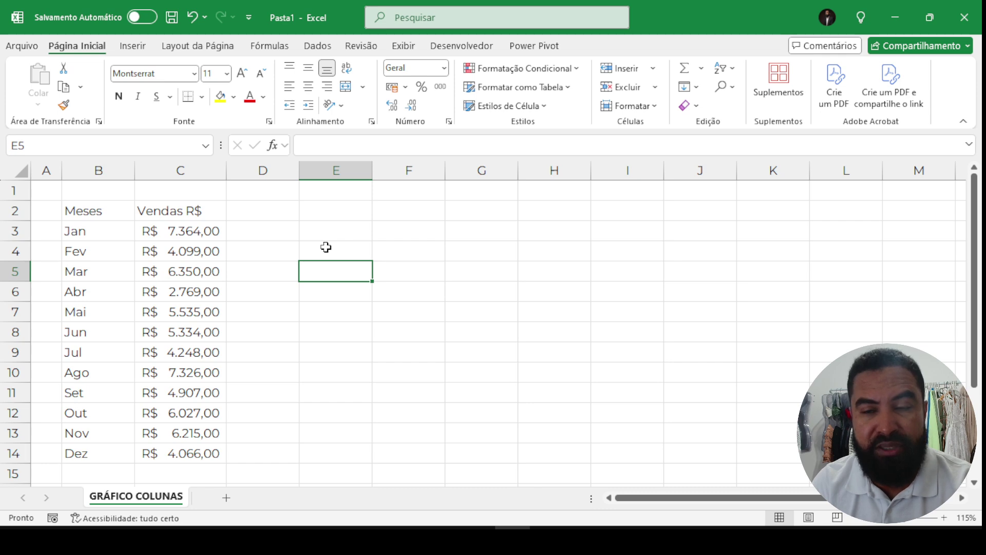
Format the headers in B2:C2 as bold, centred white text on the darkest teal theme fill.
{"action": "left_click_drag", "start_coordinate": [126, 217], "coordinate": [147, 210]}
{"action": "left_click", "coordinate": [120, 98]}
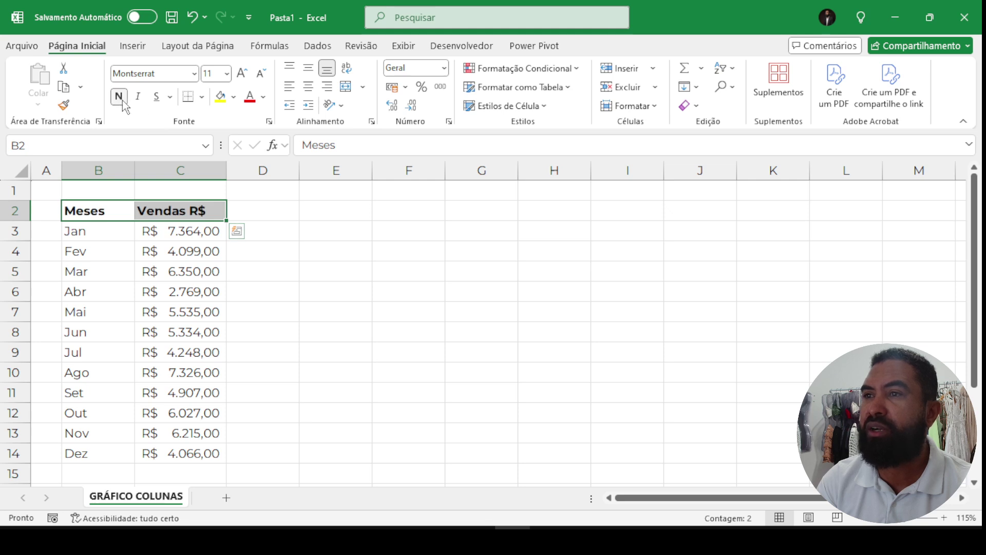
{"action": "left_click", "coordinate": [234, 98]}
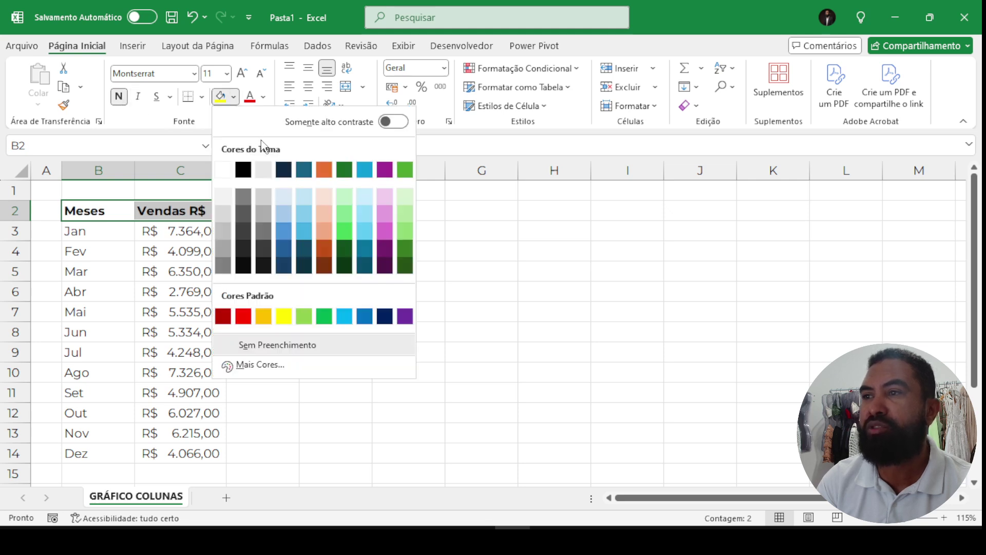
{"action": "left_click", "coordinate": [303, 266]}
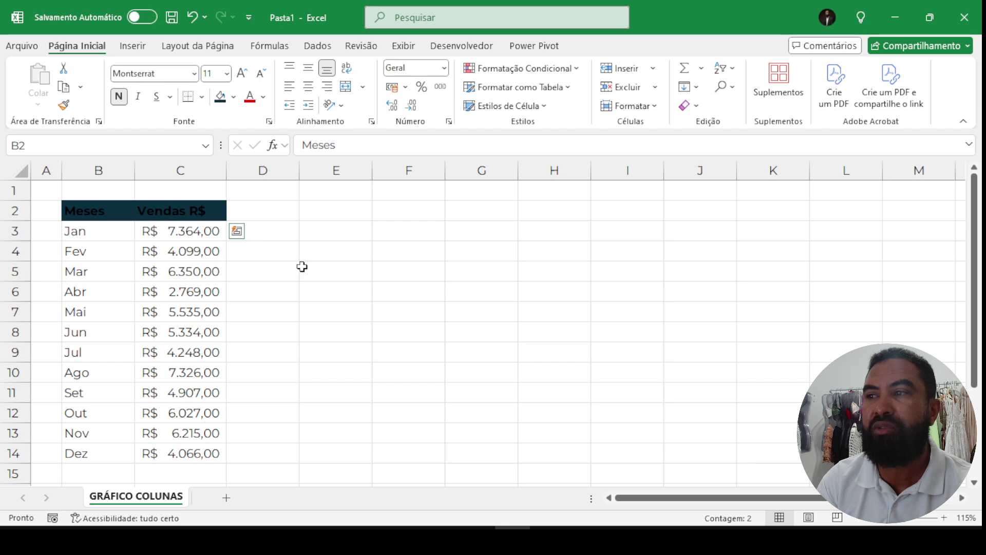
{"action": "left_click", "coordinate": [263, 97]}
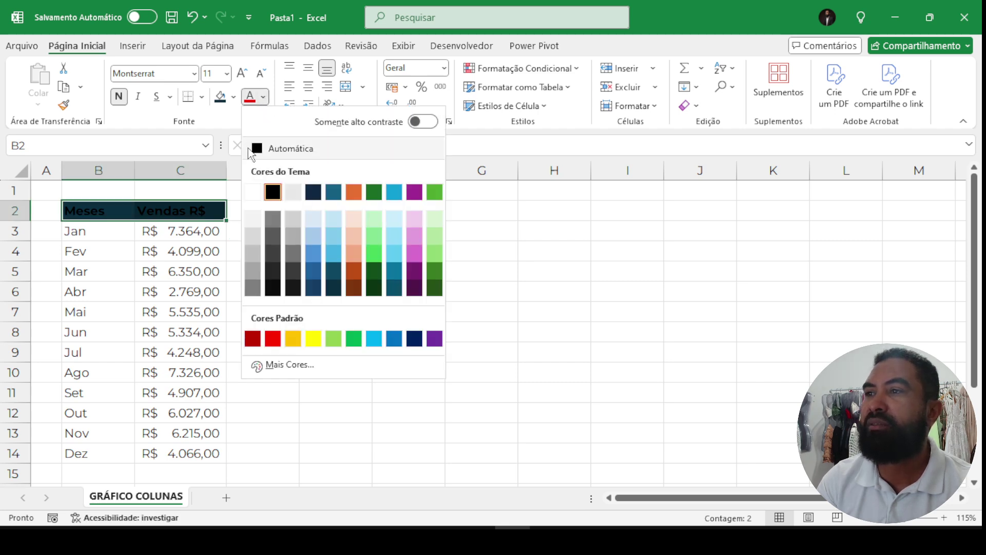
{"action": "left_click", "coordinate": [253, 192]}
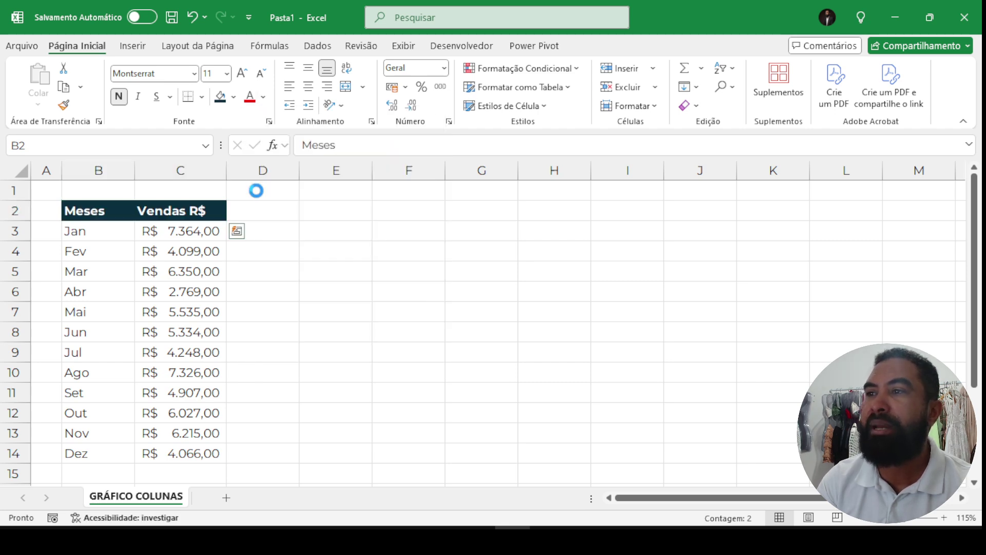
{"action": "left_click", "coordinate": [309, 87]}
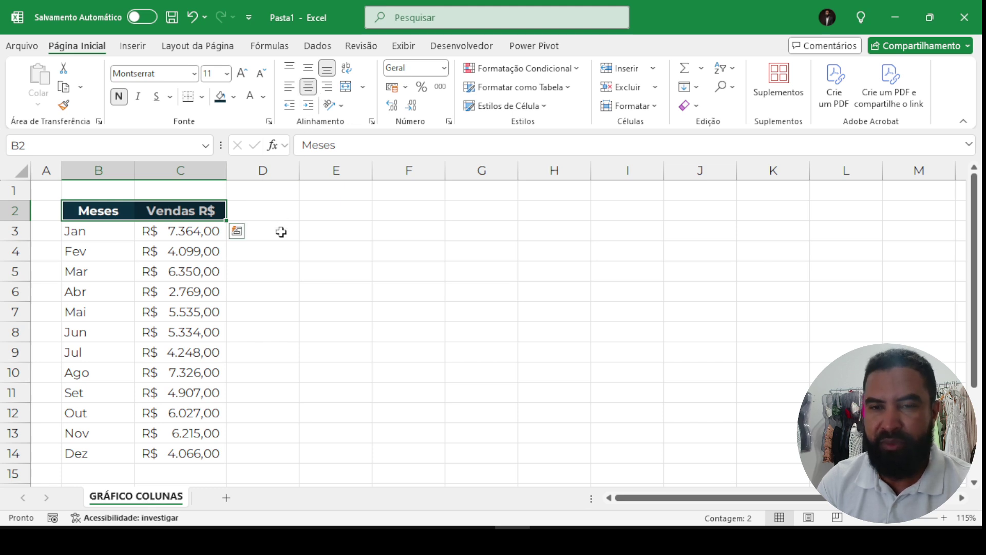
Open the detailed border settings for B2:C14 and set thin solid lines for the inner borders.
{"action": "left_click_drag", "start_coordinate": [106, 212], "coordinate": [179, 449]}
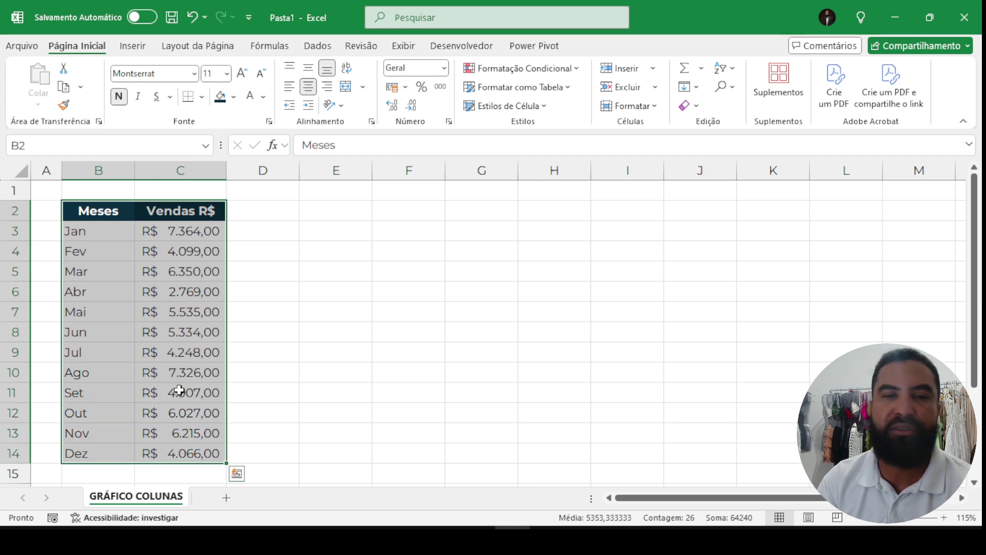
{"action": "left_click", "coordinate": [201, 98]}
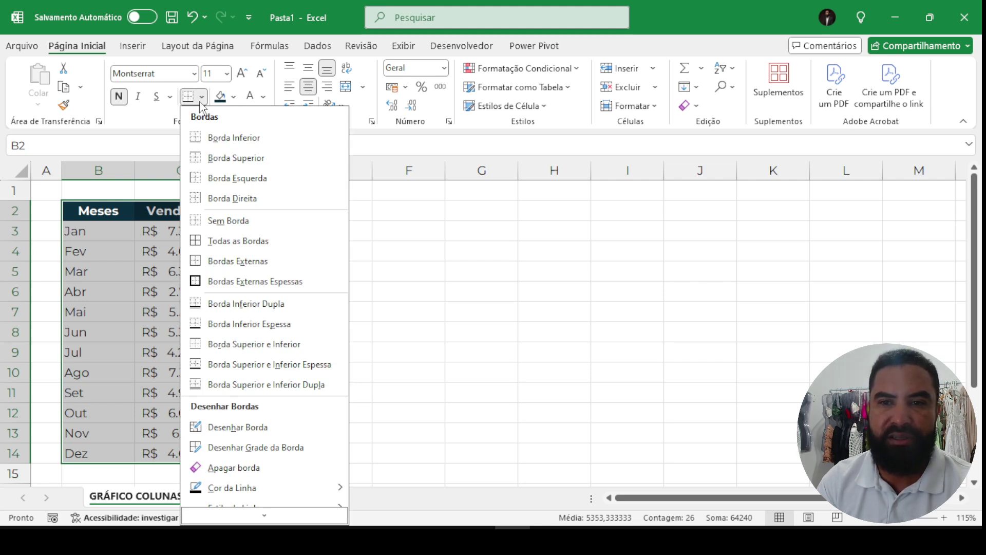
{"action": "scroll", "coordinate": [213, 267], "scroll_direction": "down", "scroll_amount": 1}
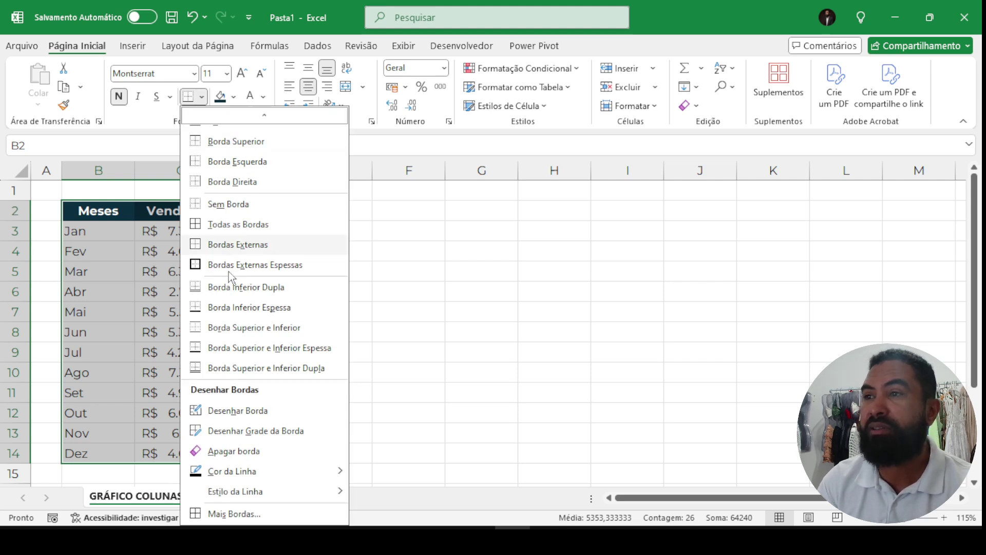
{"action": "left_click", "coordinate": [226, 514]}
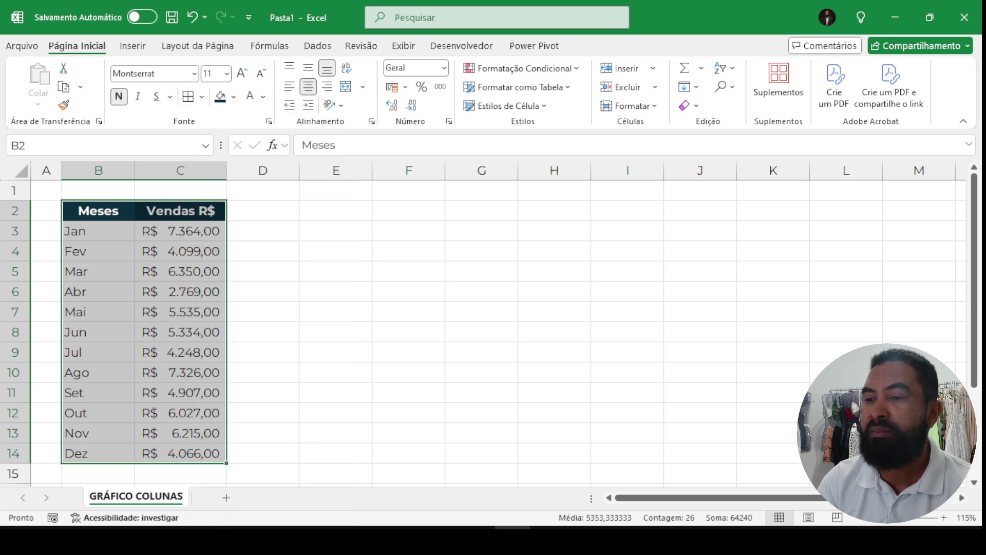
{"action": "left_click_drag", "start_coordinate": [414, 136], "coordinate": [380, 108]}
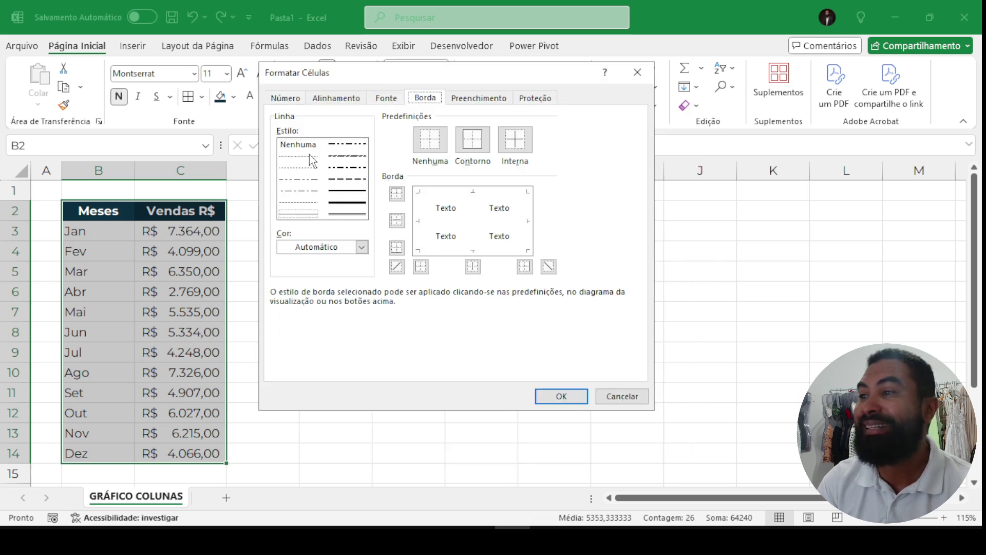
{"action": "left_click", "coordinate": [306, 215]}
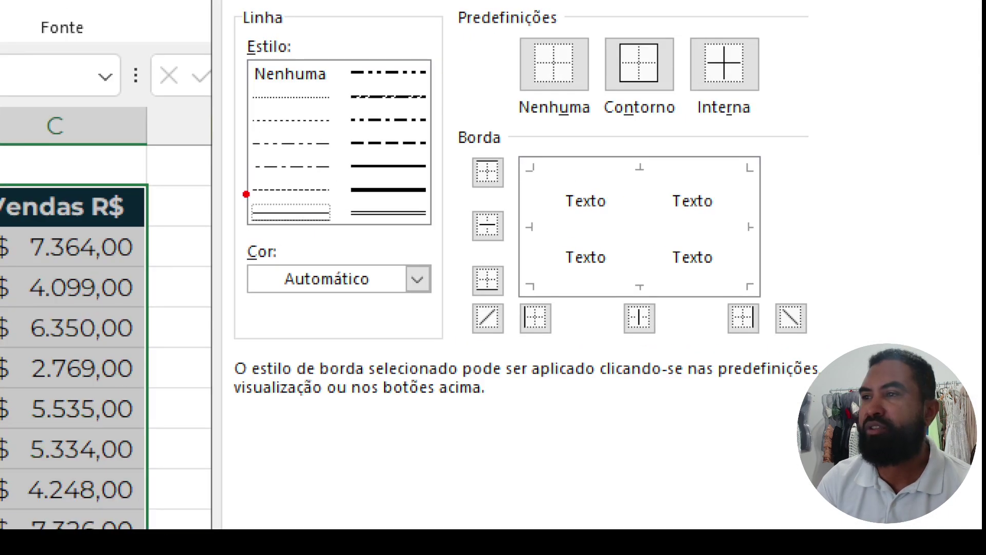
{"action": "left_click_drag", "start_coordinate": [275, 204], "coordinate": [326, 229]}
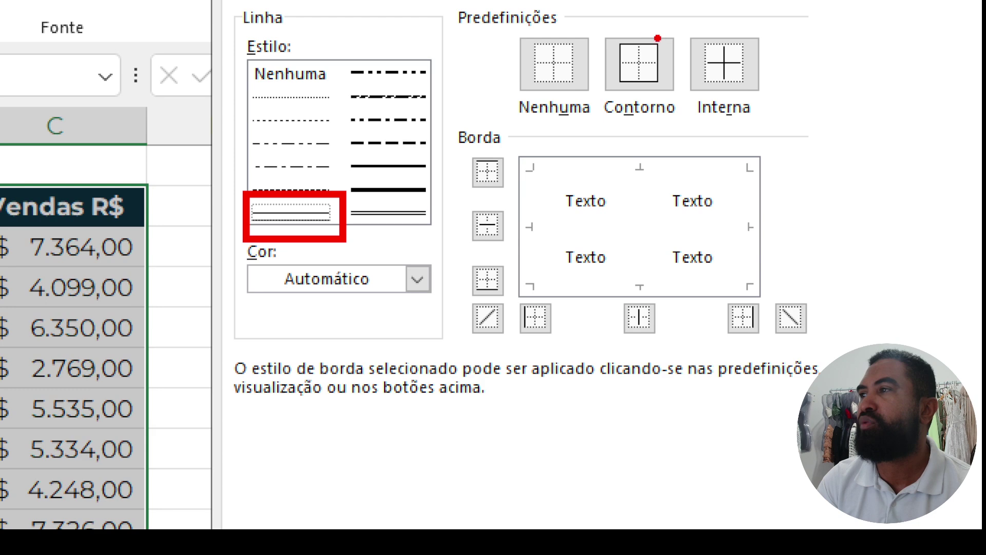
{"action": "left_click_drag", "start_coordinate": [674, 34], "coordinate": [814, 119]}
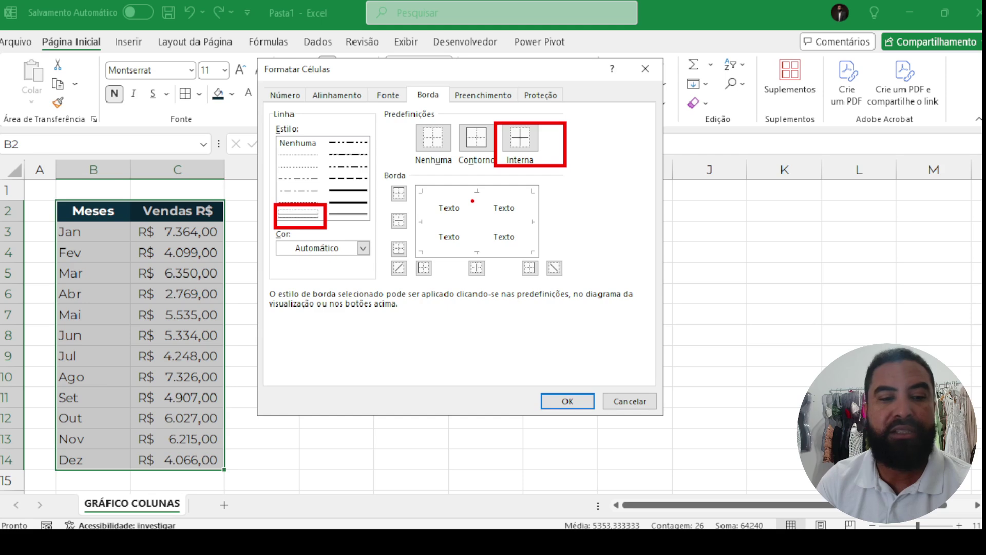
{"action": "left_click", "coordinate": [725, 62]}
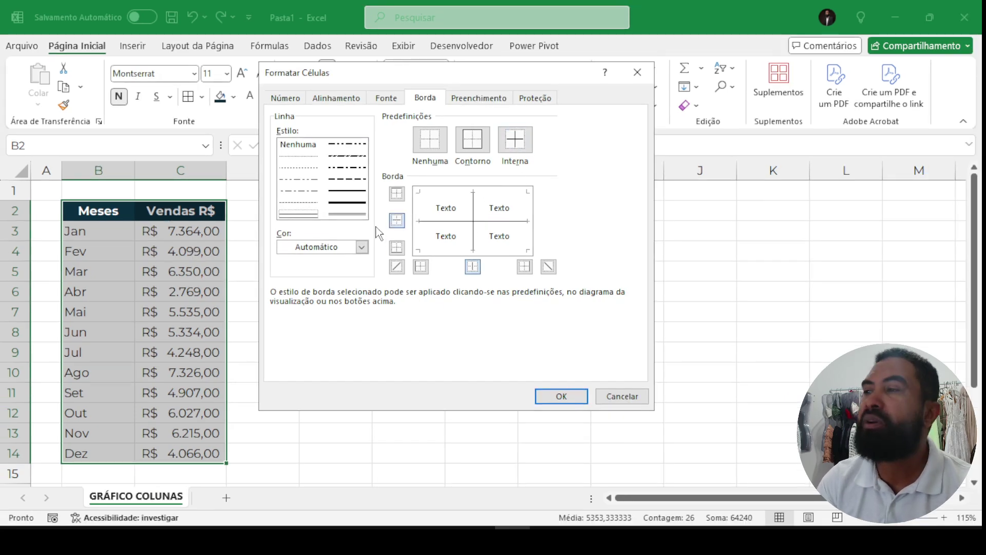
Add a medium-thick solid outline around B2:C14 and apply the border settings.
{"action": "left_click", "coordinate": [349, 191]}
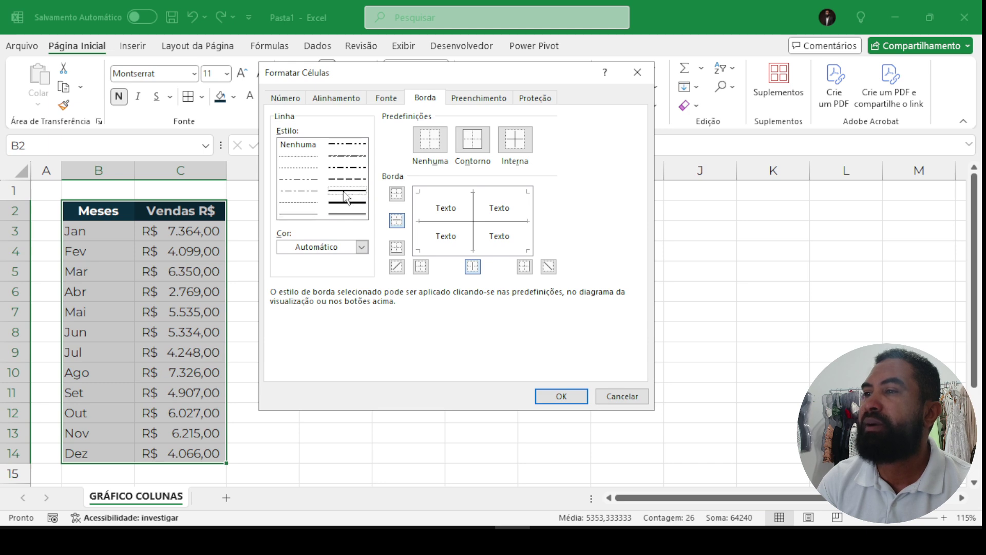
{"action": "left_click", "coordinate": [466, 161]}
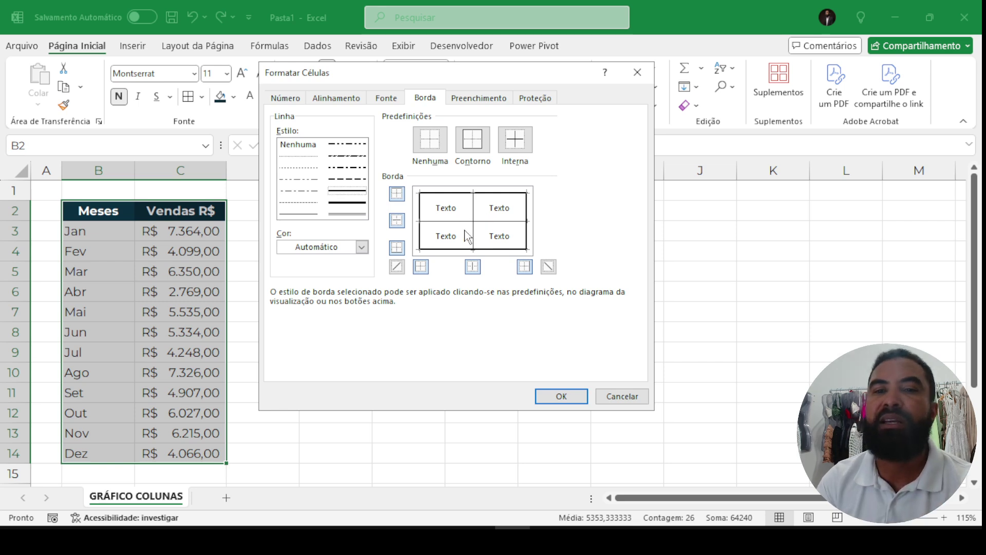
{"action": "left_click", "coordinate": [560, 396]}
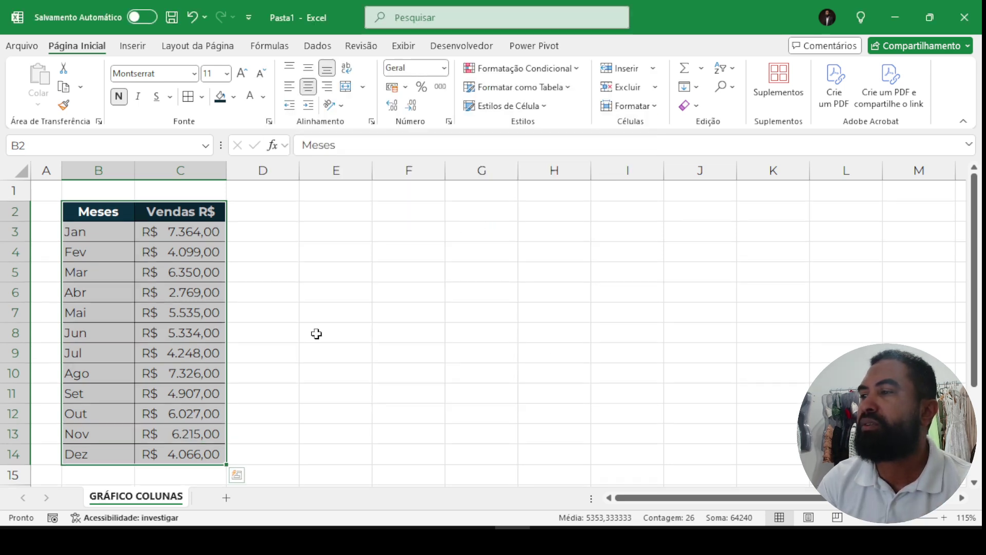
{"action": "left_click", "coordinate": [410, 315]}
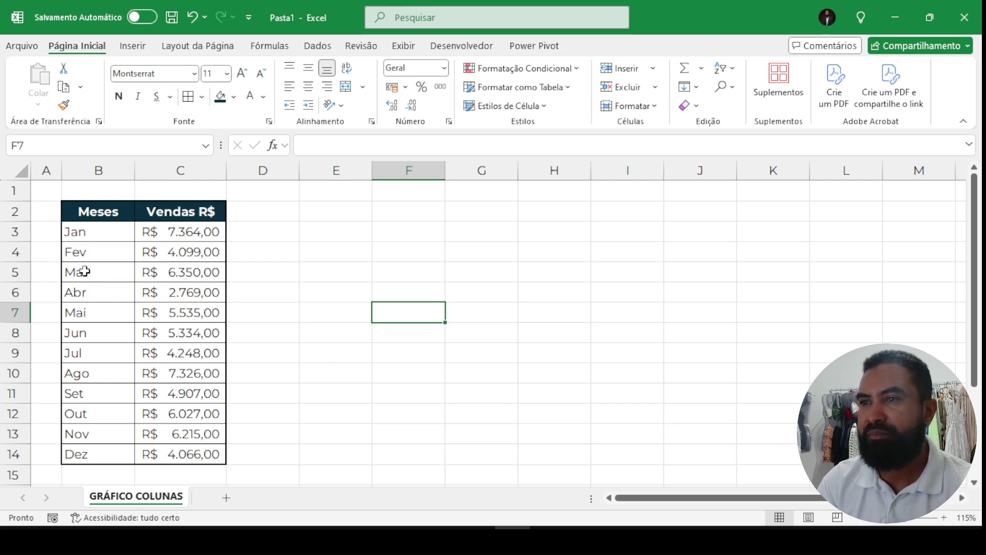
Centre the month names in B3:B14 horizontally.
{"action": "left_click_drag", "start_coordinate": [84, 233], "coordinate": [100, 450]}
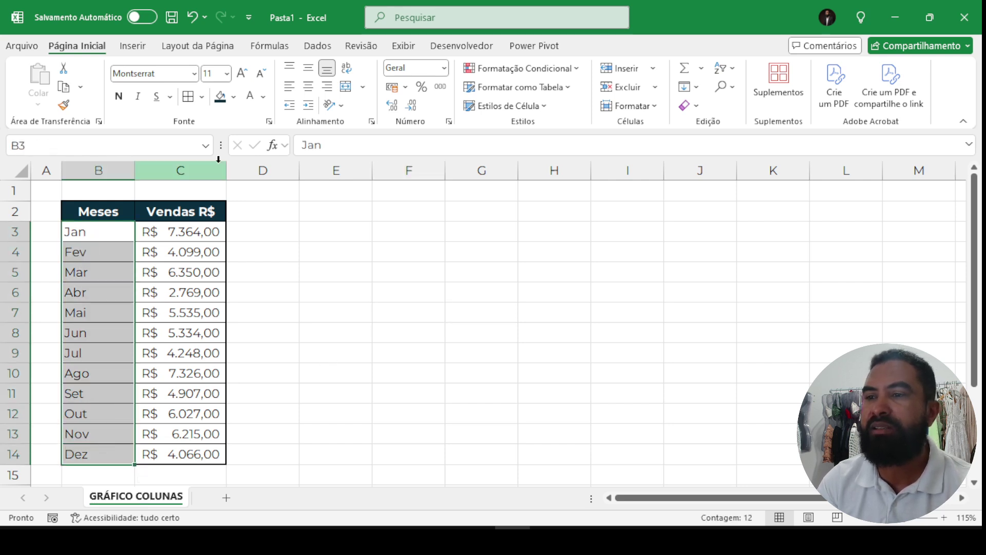
{"action": "left_click", "coordinate": [309, 86]}
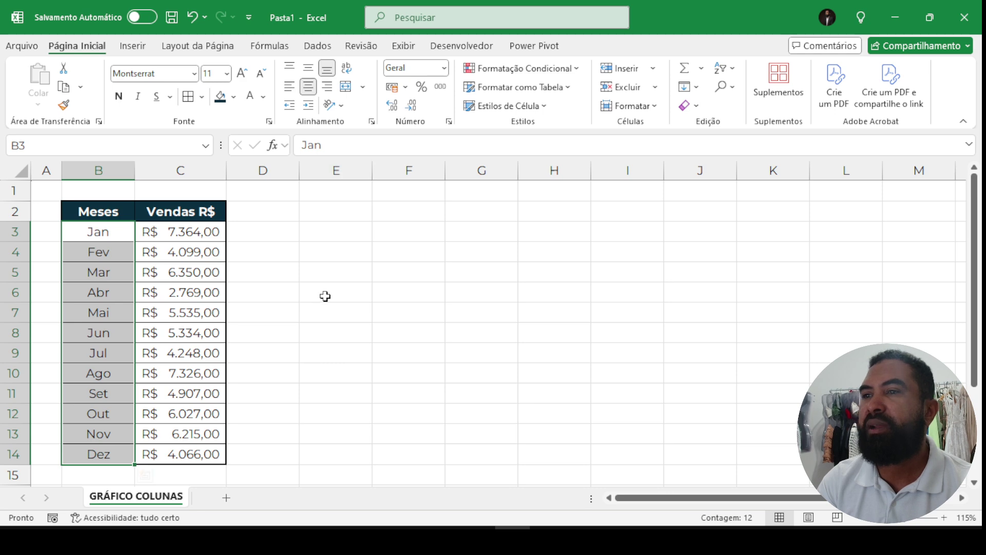
{"action": "left_click", "coordinate": [387, 306]}
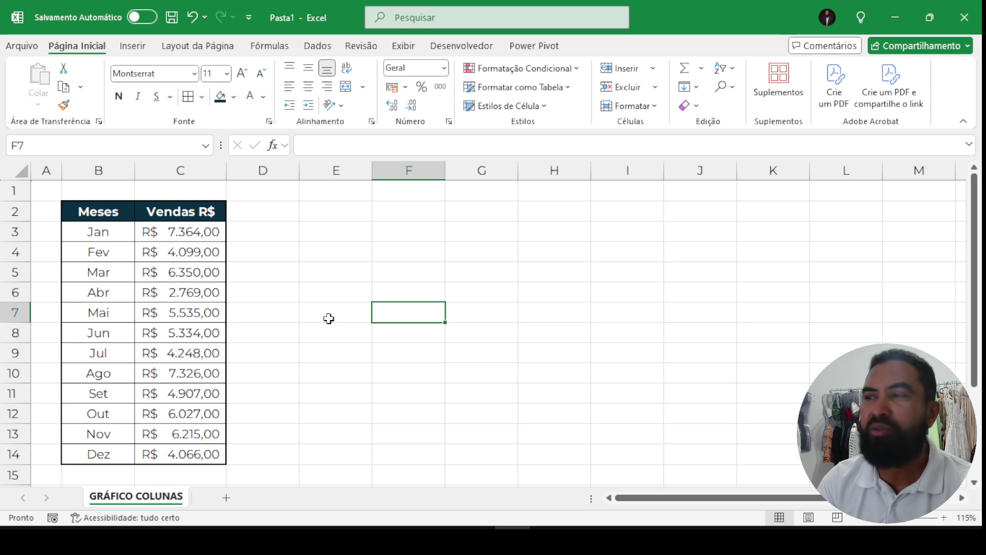
{"action": "left_click_drag", "start_coordinate": [323, 234], "coordinate": [532, 316]}
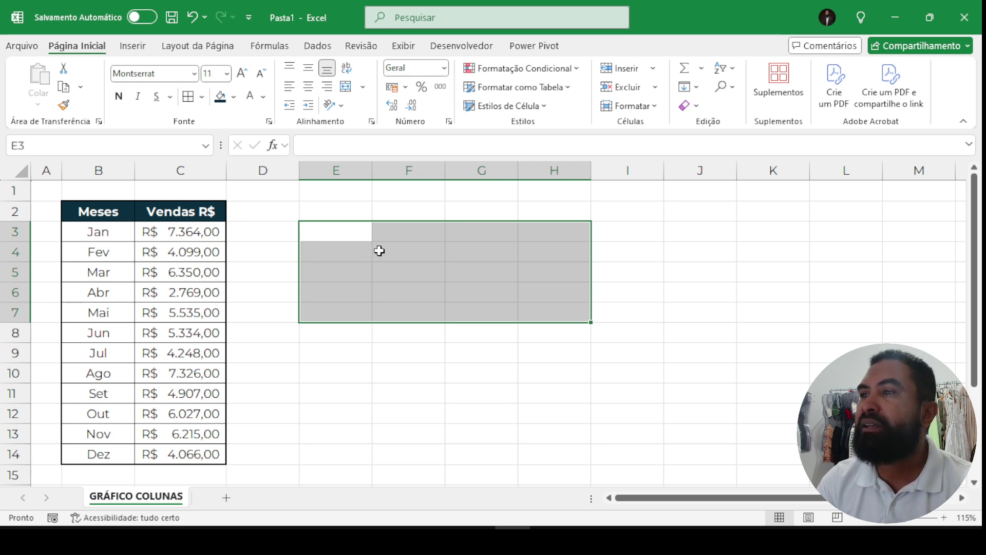
{"action": "left_click_drag", "start_coordinate": [390, 234], "coordinate": [633, 350]}
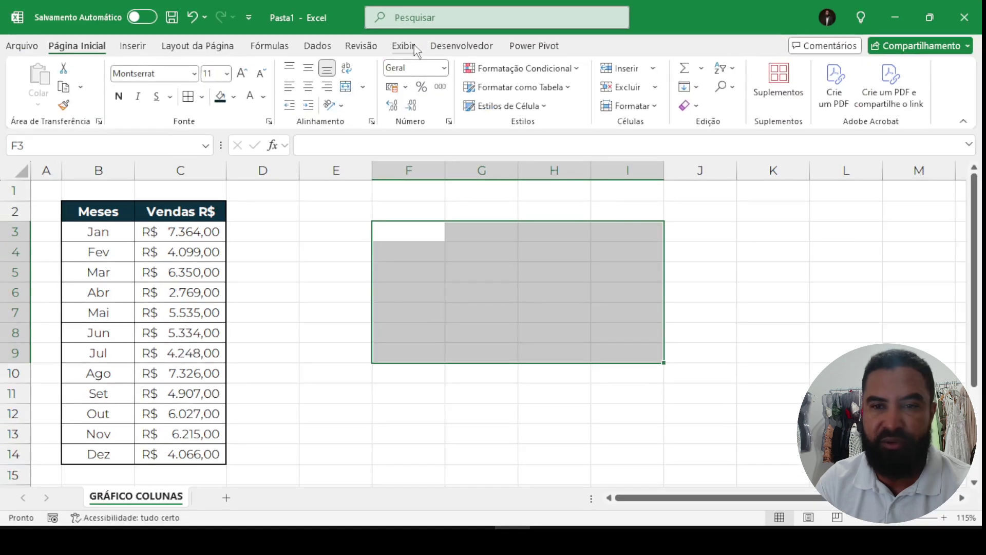
Turn off the gridlines display on the GRÁFICO COLUNAS sheet.
{"action": "left_click", "coordinate": [411, 71]}
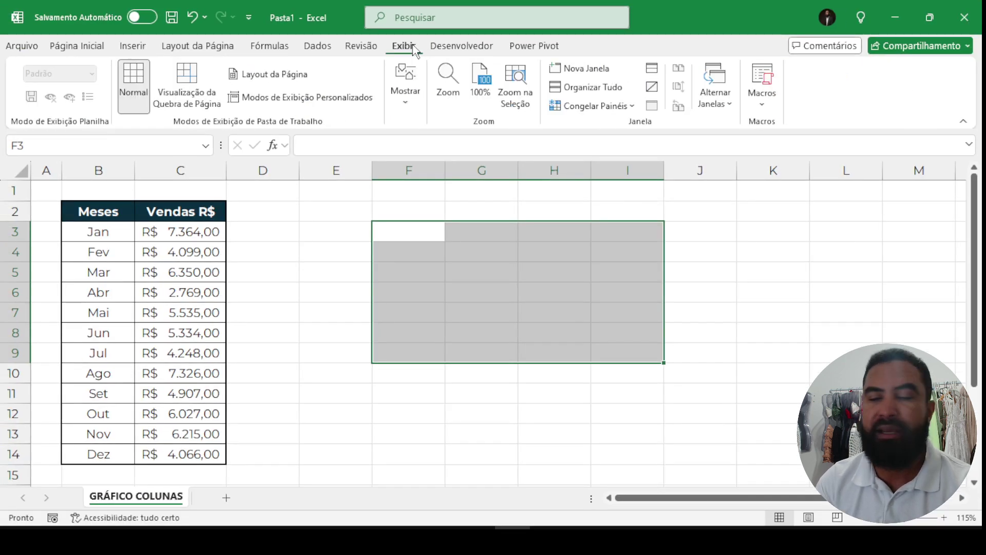
{"action": "left_click", "coordinate": [406, 98]}
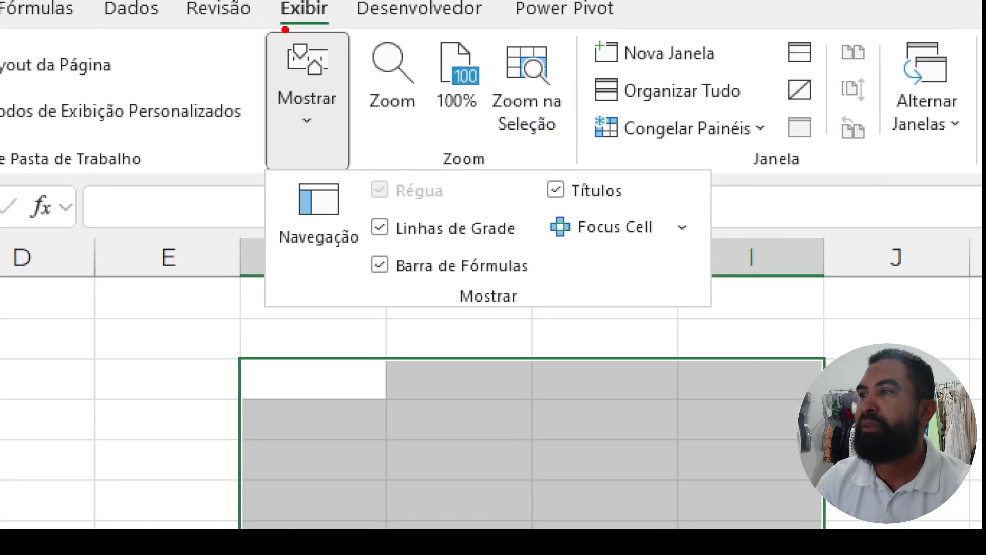
{"action": "mouse_move", "coordinate": [267, 27]}
{"action": "left_mouse_down"}
{"action": "mouse_move", "coordinate": [348, 145]}
{"action": "mouse_move", "coordinate": [352, 172]}
{"action": "left_mouse_up"}
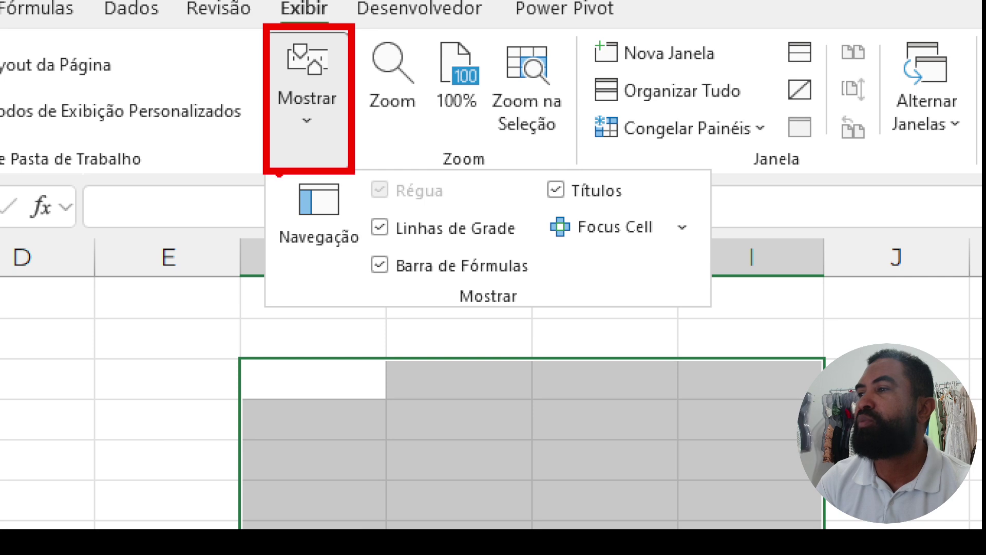
{"action": "left_click_drag", "start_coordinate": [271, 175], "coordinate": [815, 351]}
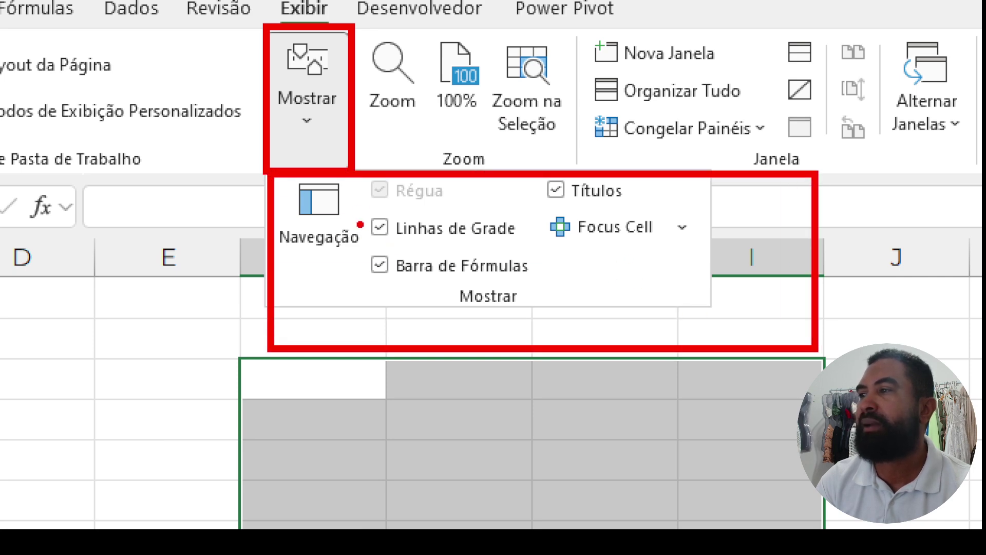
{"action": "mouse_move", "coordinate": [361, 209]}
{"action": "left_mouse_down"}
{"action": "mouse_move", "coordinate": [463, 252]}
{"action": "mouse_move", "coordinate": [535, 261]}
{"action": "left_mouse_up"}
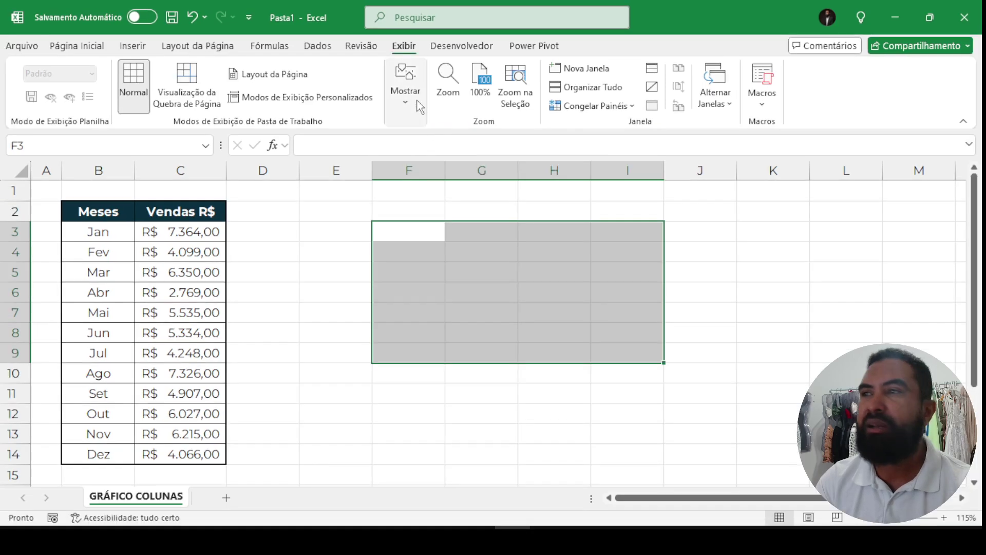
{"action": "left_click", "coordinate": [306, 102]}
{"action": "left_click", "coordinate": [445, 156]}
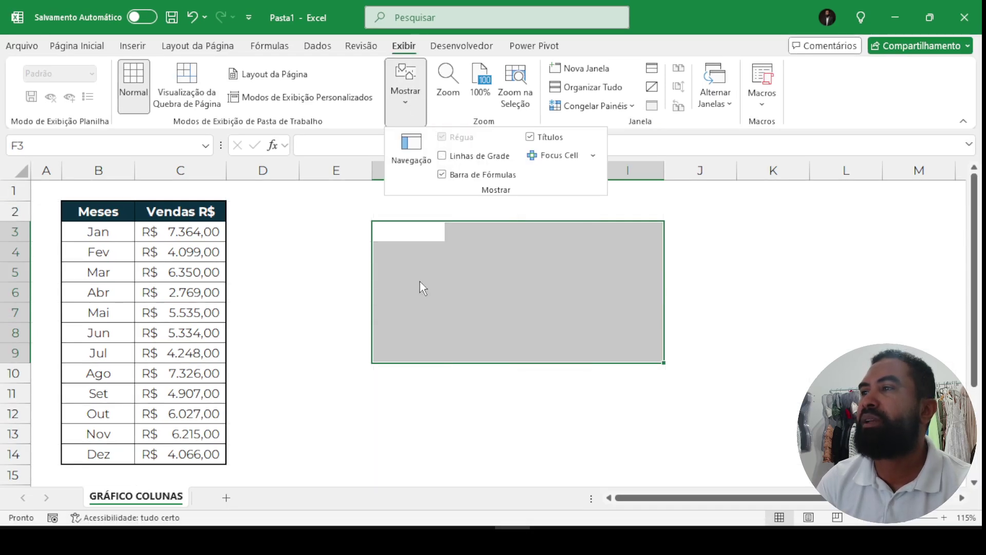
{"action": "left_click", "coordinate": [420, 281]}
{"action": "left_click_drag", "start_coordinate": [317, 229], "coordinate": [448, 310]}
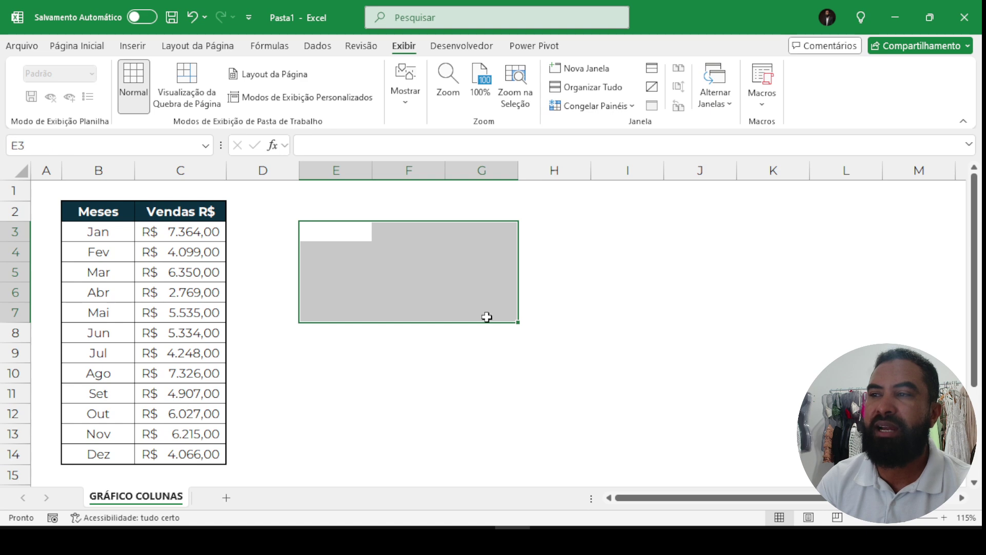
{"action": "left_click", "coordinate": [596, 294]}
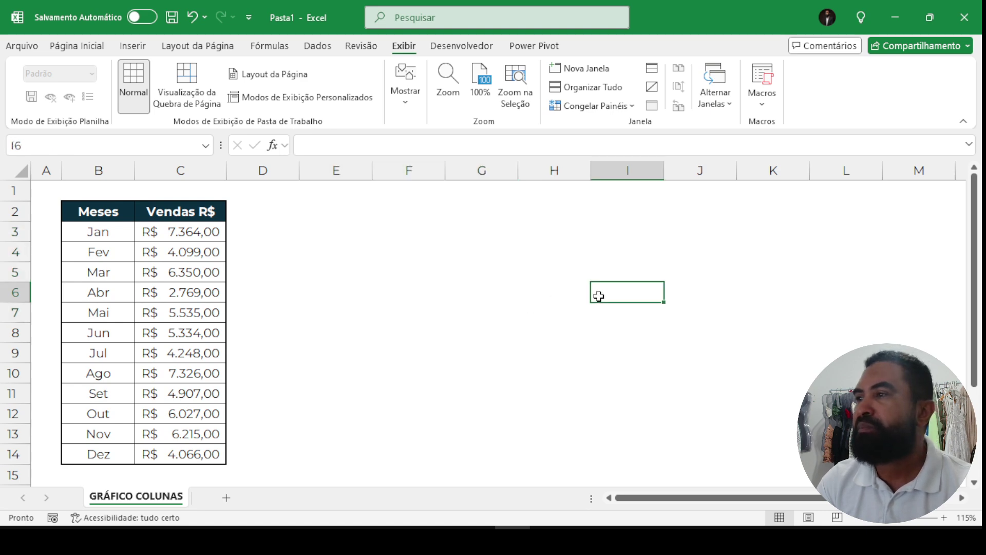
Insert an empty 2D clustered column chart, starting from blank cell E2 outside the sales table.
{"action": "left_click", "coordinate": [315, 219]}
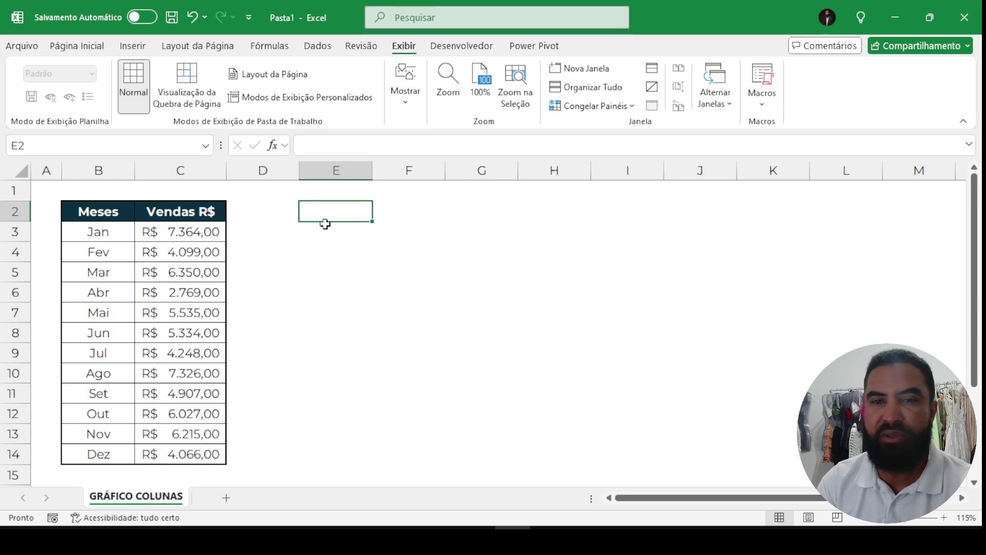
{"action": "left_click", "coordinate": [133, 46]}
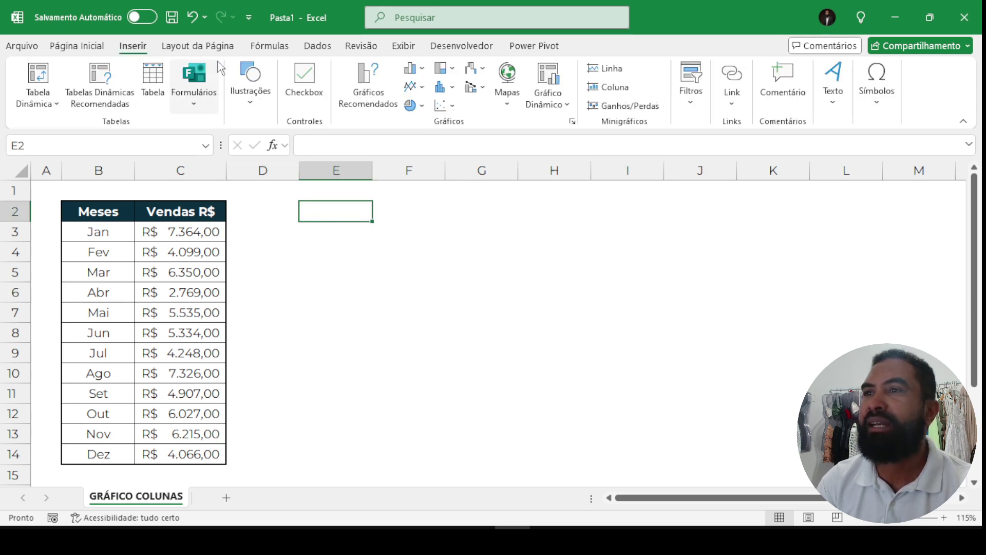
{"action": "left_click", "coordinate": [413, 68]}
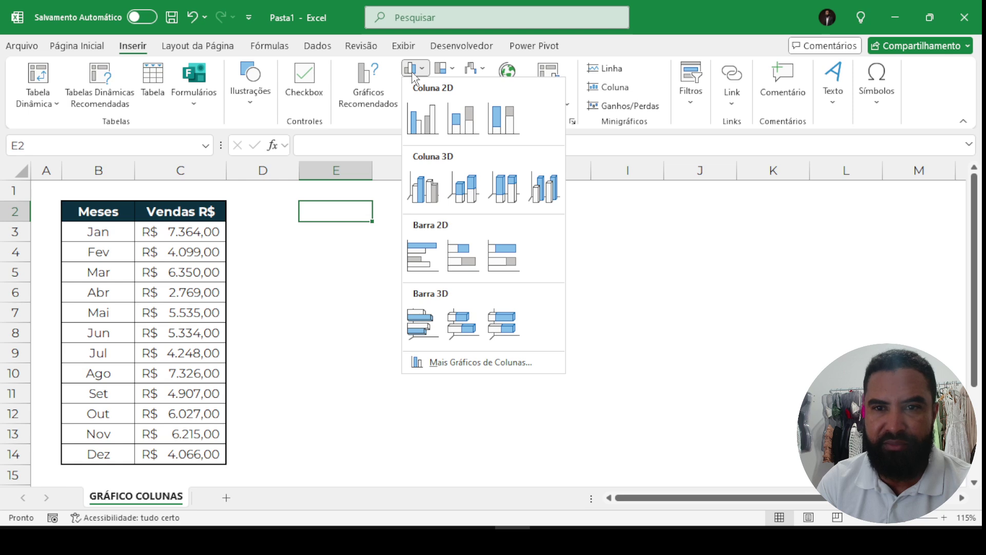
{"action": "left_click", "coordinate": [417, 121]}
Move the empty chart beside the sales table and enlarge it to span from column D to K and rows 2 to 14.
{"action": "left_click_drag", "start_coordinate": [430, 258], "coordinate": [377, 242]}
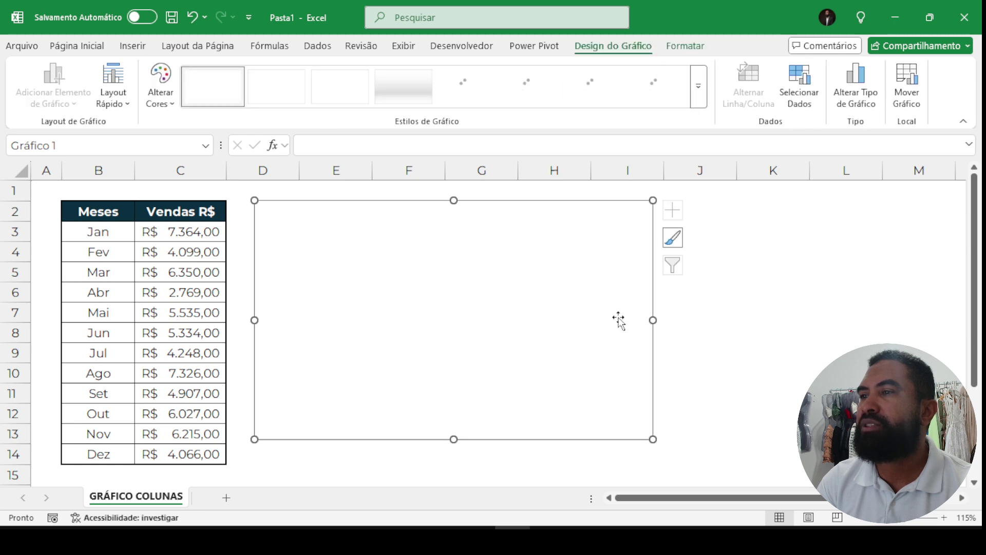
{"action": "left_click_drag", "start_coordinate": [652, 320], "coordinate": [811, 325]}
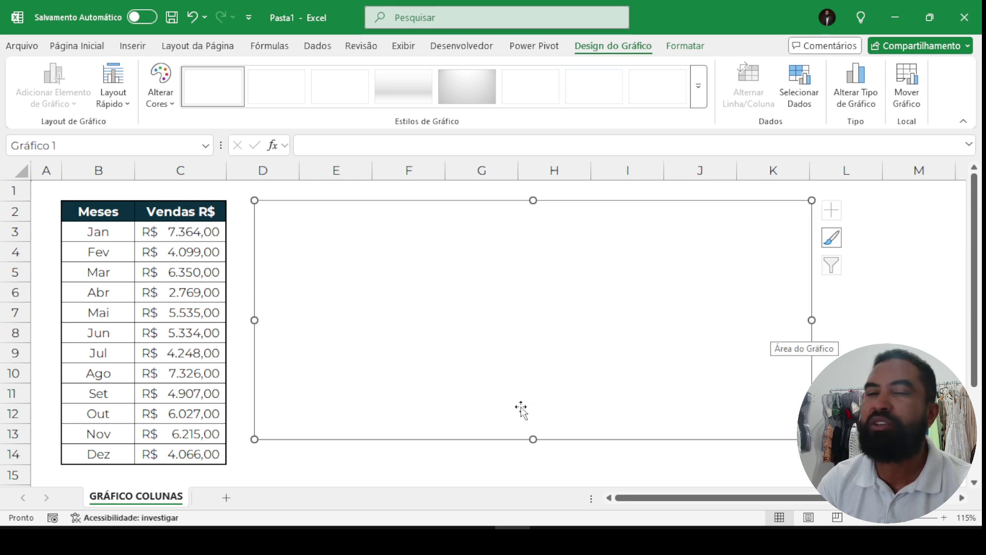
{"action": "left_click_drag", "start_coordinate": [533, 439], "coordinate": [533, 466]}
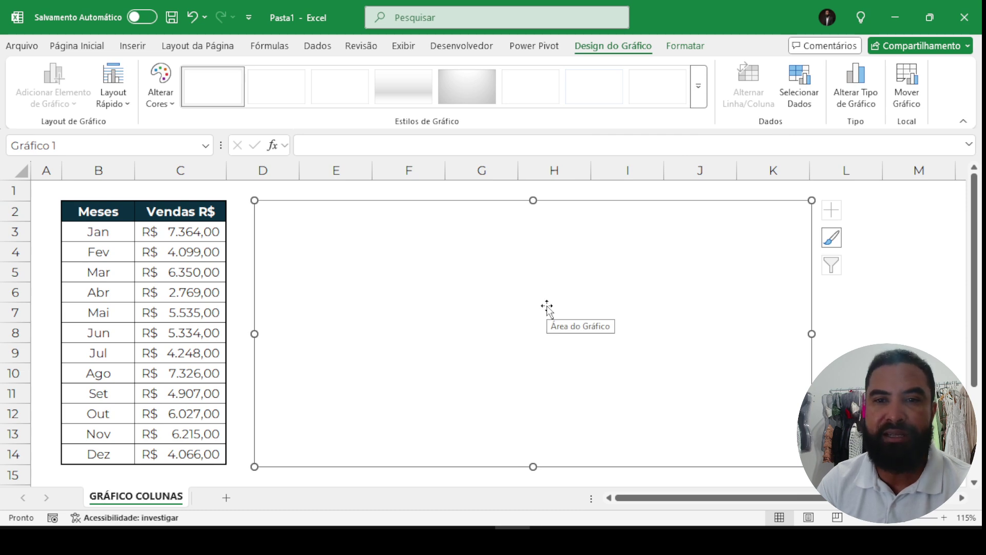
{"action": "left_click", "coordinate": [907, 254]}
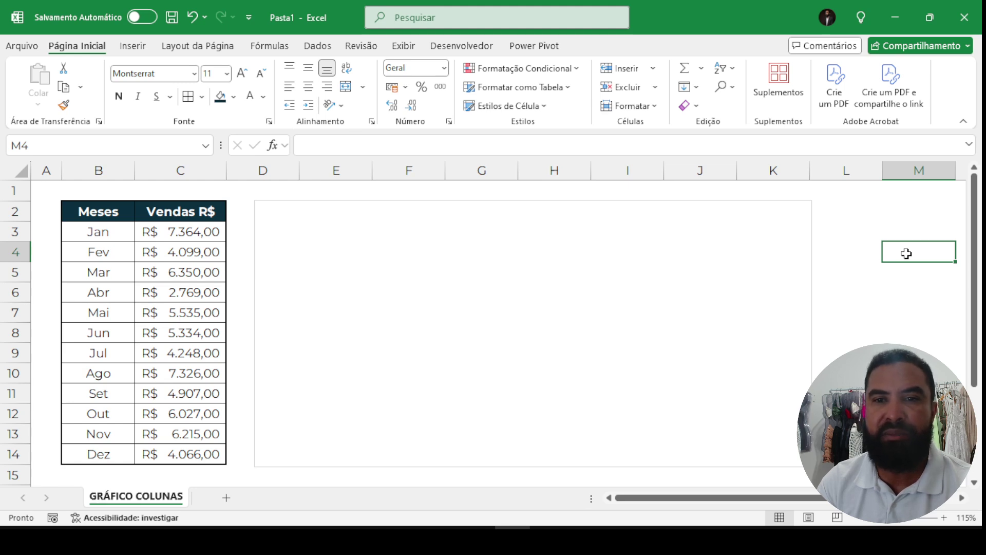
{"action": "left_click", "coordinate": [508, 300]}
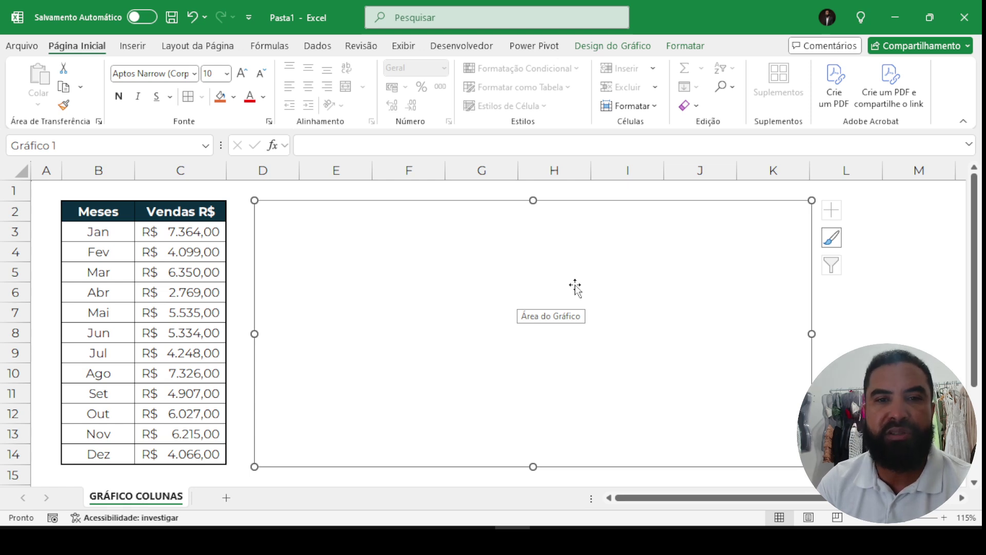
{"action": "left_click", "coordinate": [847, 285]}
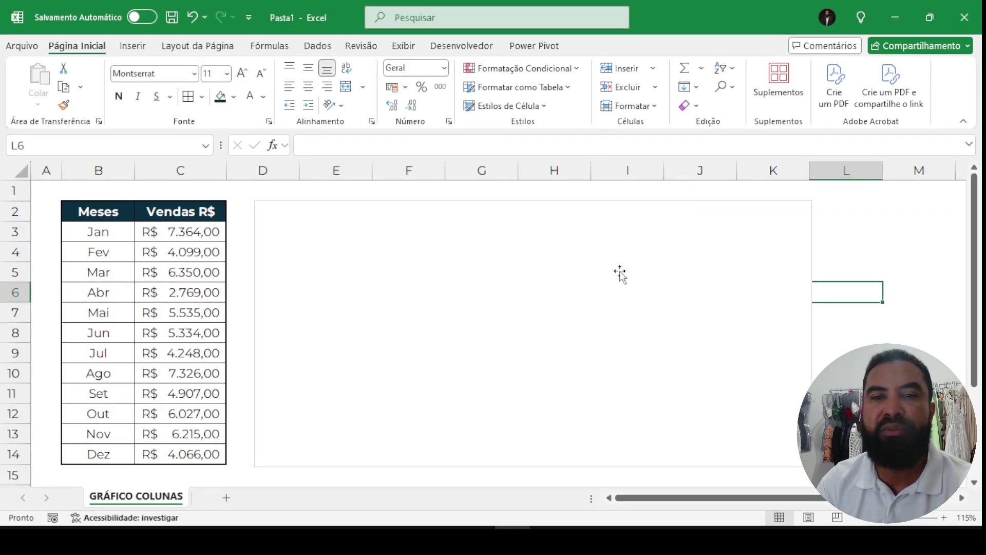
{"action": "left_click", "coordinate": [565, 303]}
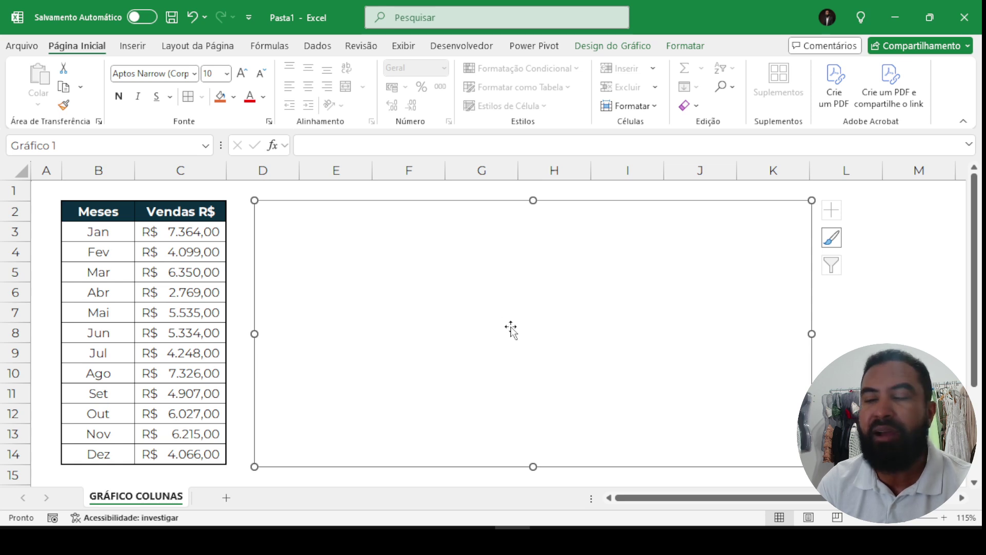
{"action": "right_click", "coordinate": [511, 327]}
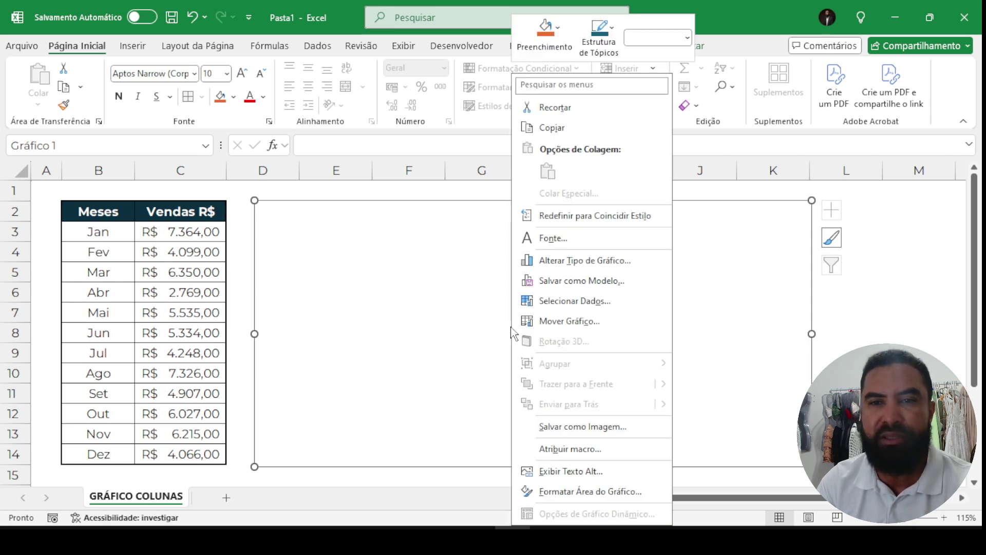
{"action": "left_click", "coordinate": [572, 303]}
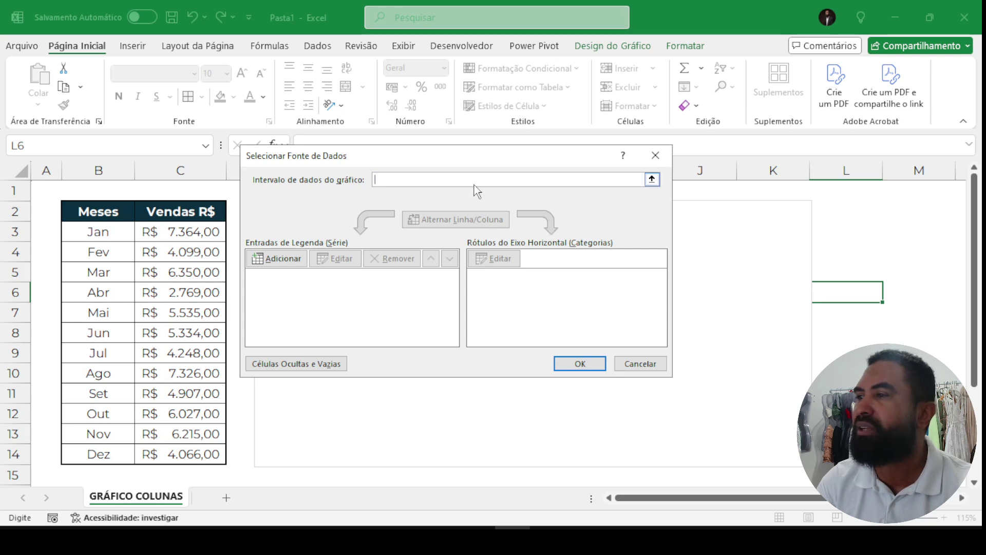
{"action": "left_click_drag", "start_coordinate": [470, 160], "coordinate": [559, 141]}
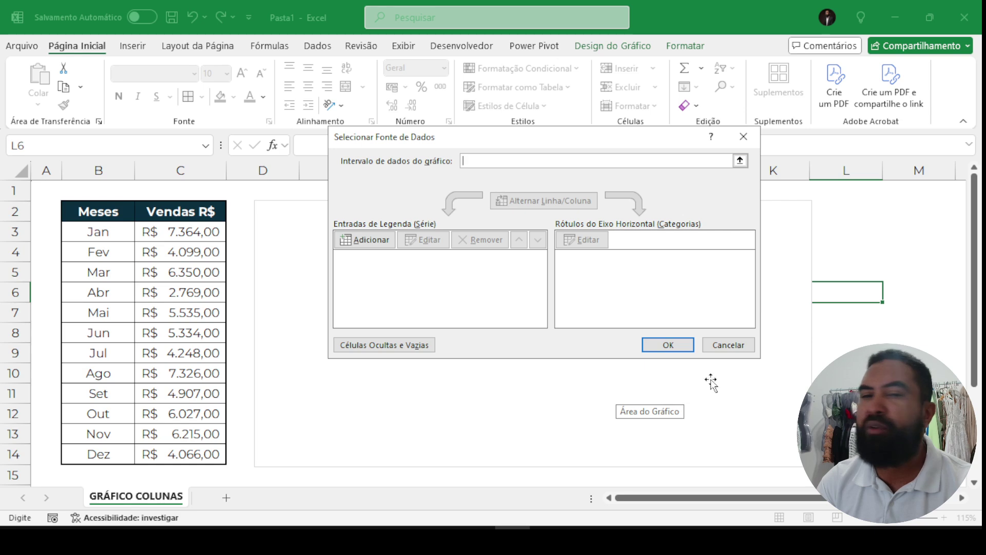
{"action": "left_click", "coordinate": [728, 347]}
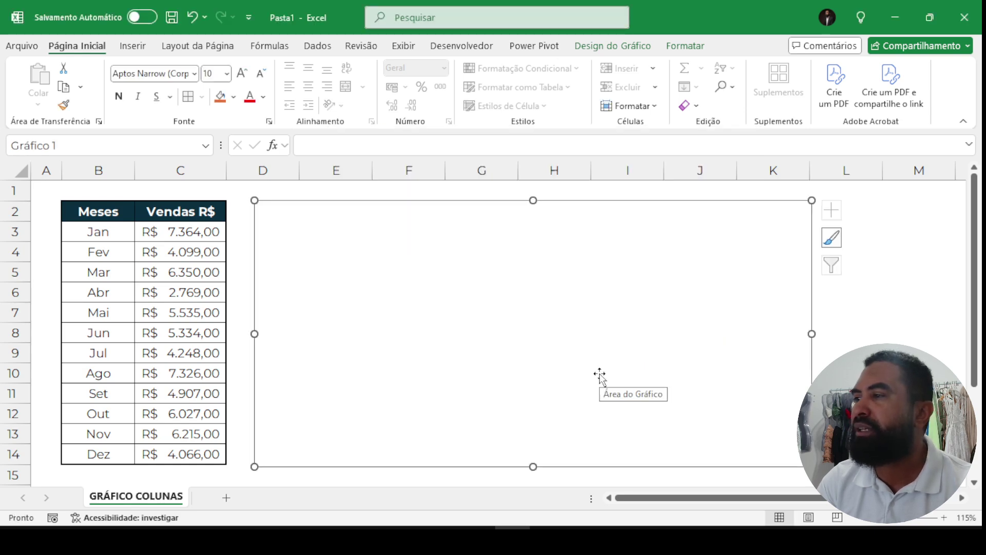
{"action": "right_click", "coordinate": [531, 351]}
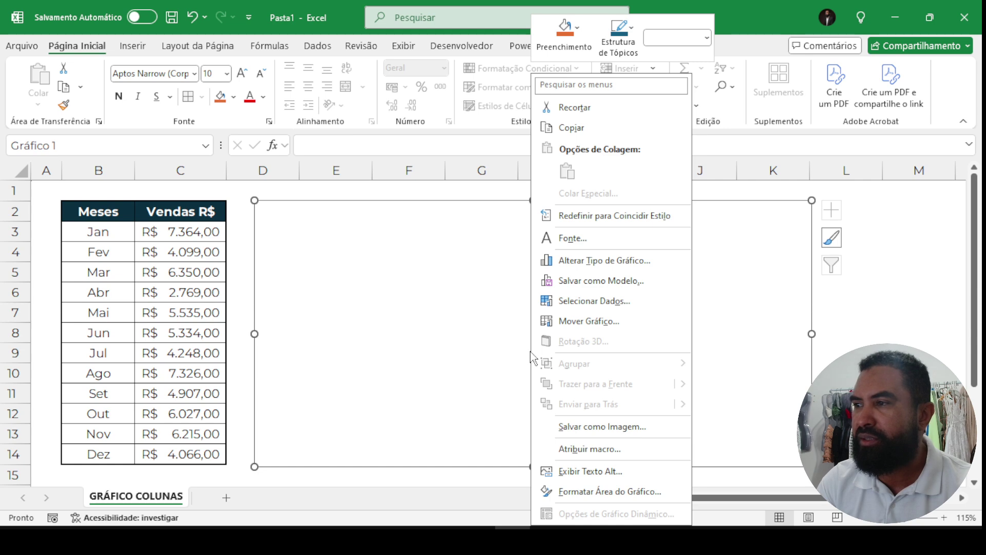
{"action": "left_click", "coordinate": [583, 302]}
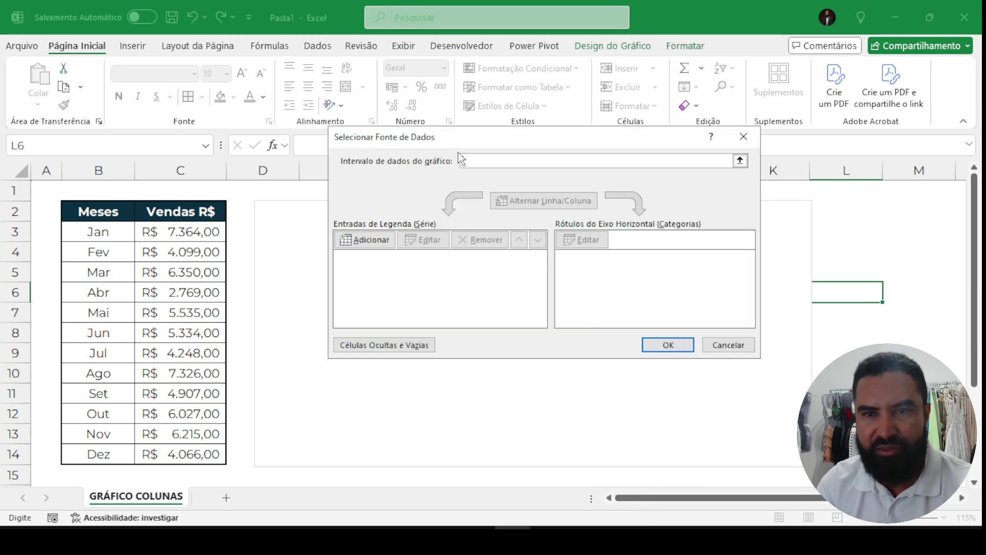
{"action": "left_click_drag", "start_coordinate": [463, 134], "coordinate": [456, 136]}
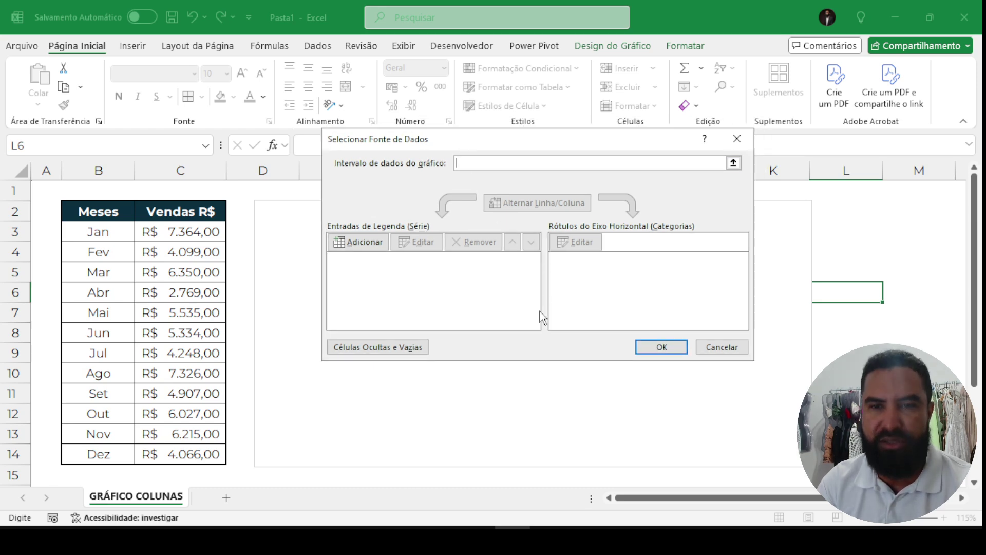
{"action": "left_click", "coordinate": [717, 347]}
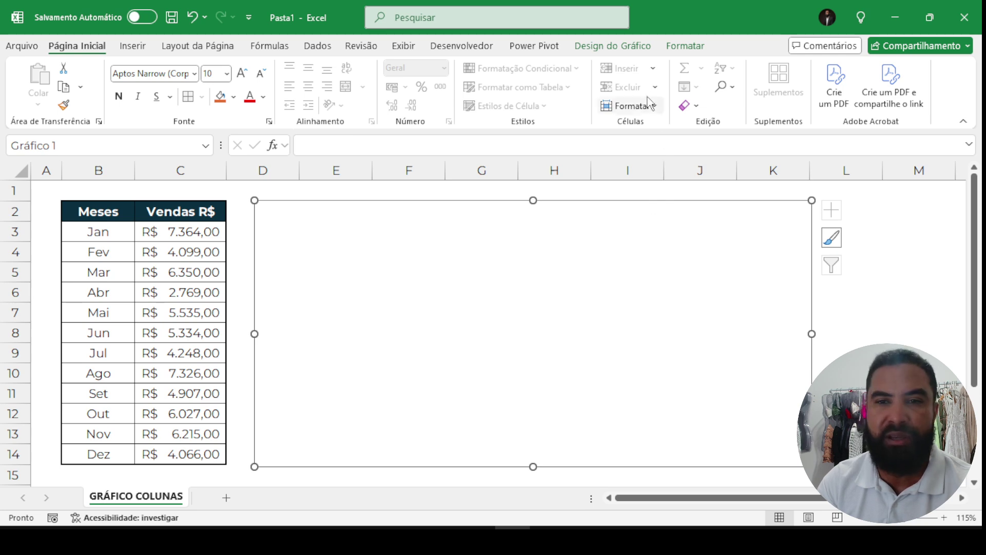
Open the empty chart's data source selection and examine its legend series and horizontal axis category sections.
{"action": "left_click", "coordinate": [635, 52]}
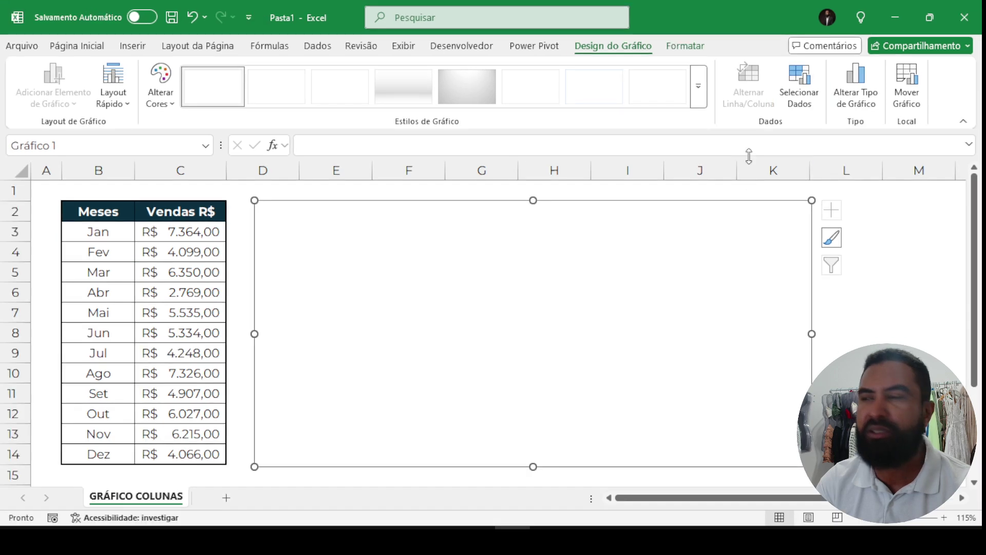
{"action": "left_click", "coordinate": [604, 201]}
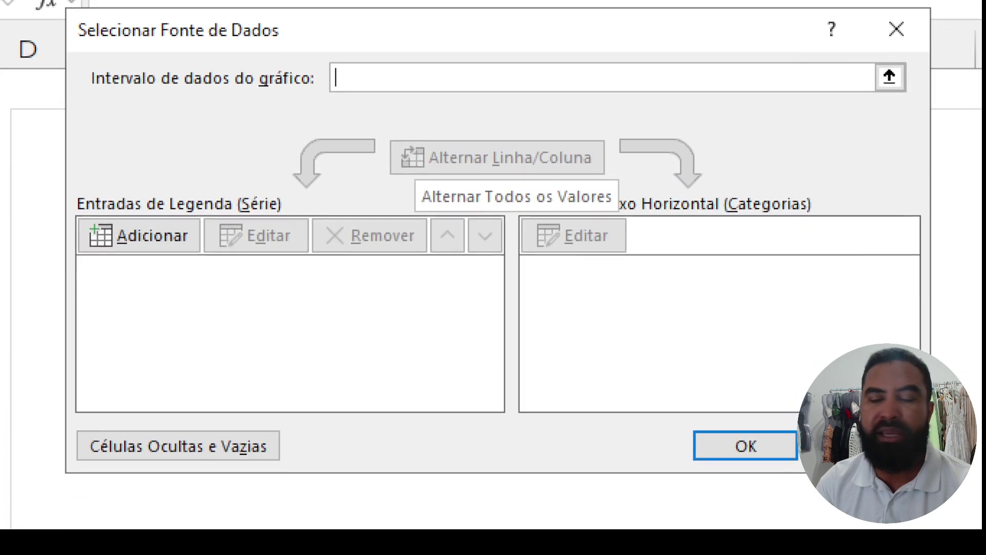
{"action": "mouse_move", "coordinate": [62, 173]}
{"action": "left_mouse_down"}
{"action": "mouse_move", "coordinate": [359, 368]}
{"action": "mouse_move", "coordinate": [507, 491]}
{"action": "left_mouse_up"}
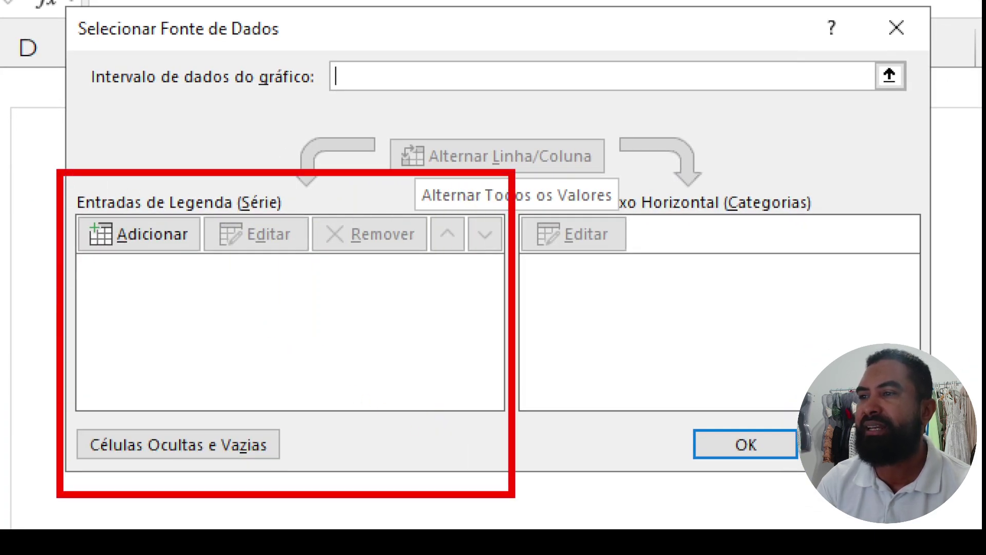
{"action": "mouse_move", "coordinate": [518, 151]}
{"action": "left_mouse_down"}
{"action": "mouse_move", "coordinate": [707, 369]}
{"action": "mouse_move", "coordinate": [969, 500]}
{"action": "left_mouse_up"}
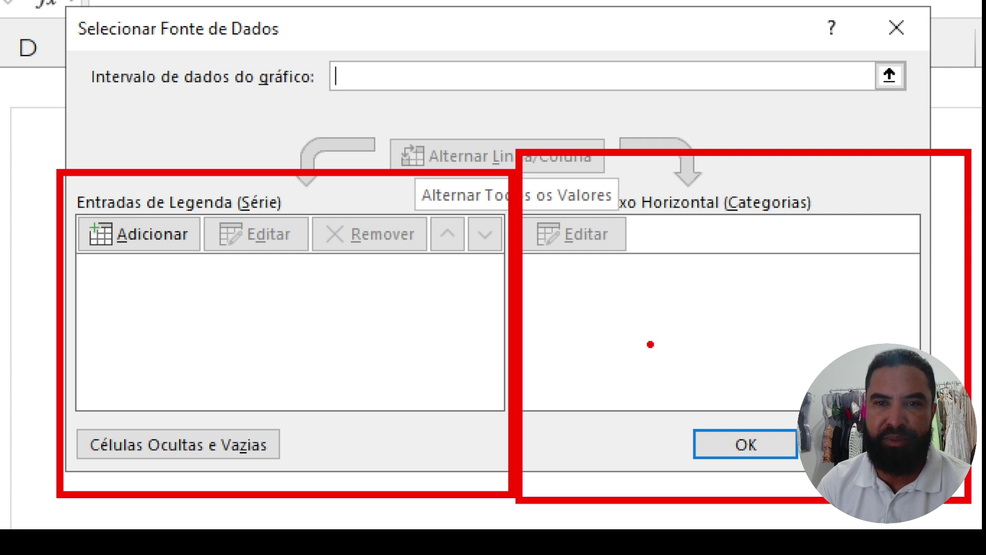
{"action": "left_click_drag", "start_coordinate": [673, 282], "coordinate": [791, 366]}
{"action": "mouse_move", "coordinate": [779, 283]}
{"action": "left_mouse_down"}
{"action": "mouse_move", "coordinate": [679, 368]}
{"action": "mouse_move", "coordinate": [549, 314]}
{"action": "mouse_move", "coordinate": [314, 294]}
{"action": "mouse_move", "coordinate": [331, 329]}
{"action": "left_mouse_up"}
{"action": "left_click_drag", "start_coordinate": [286, 287], "coordinate": [356, 328]}
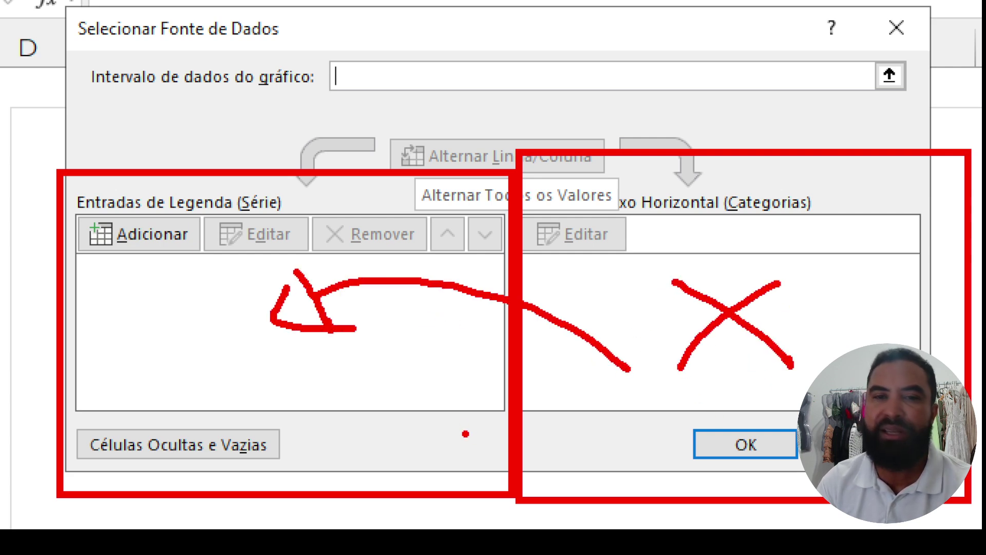
{"action": "key", "text": "Escape"}
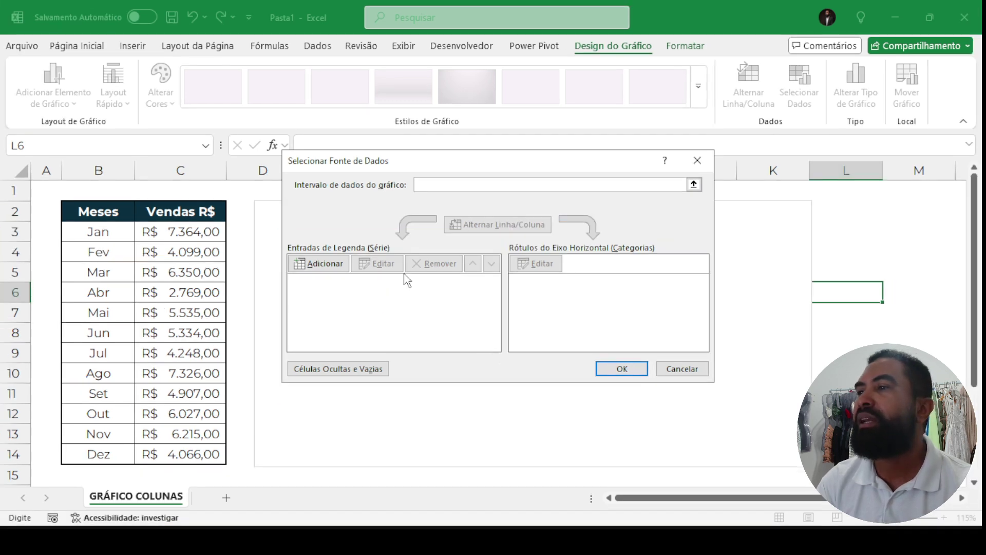
Add a legend series to the empty chart and name it "Gráfico de Vendas Mensal".
{"action": "left_click", "coordinate": [322, 265]}
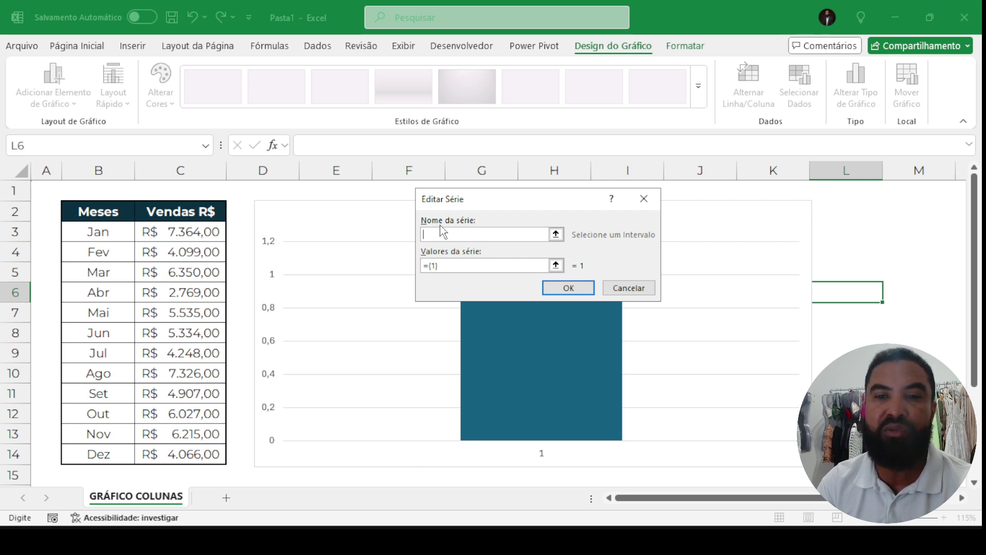
{"action": "left_click_drag", "start_coordinate": [527, 200], "coordinate": [640, 79]}
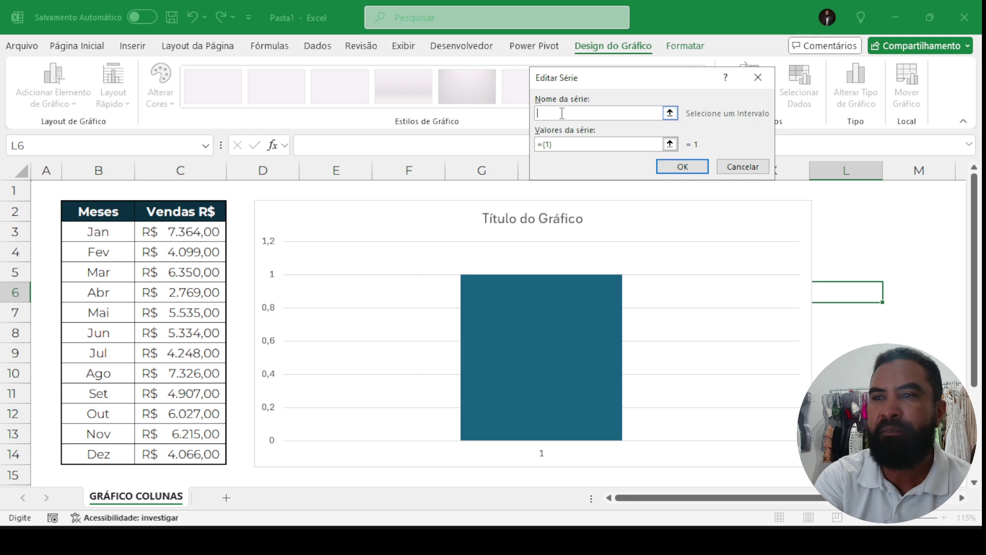
{"action": "type", "text": "Gráfico de "}
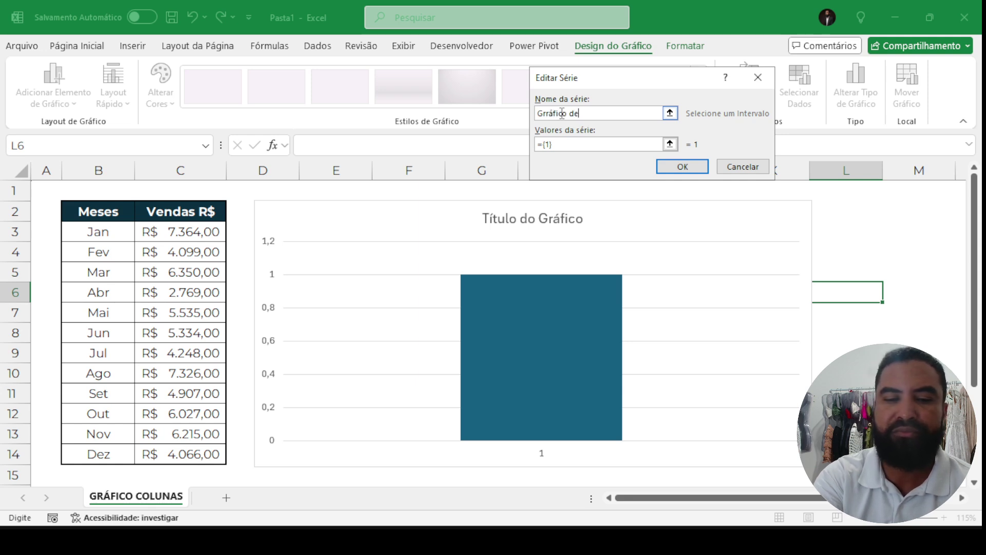
{"action": "type", "text": "Vendas"}
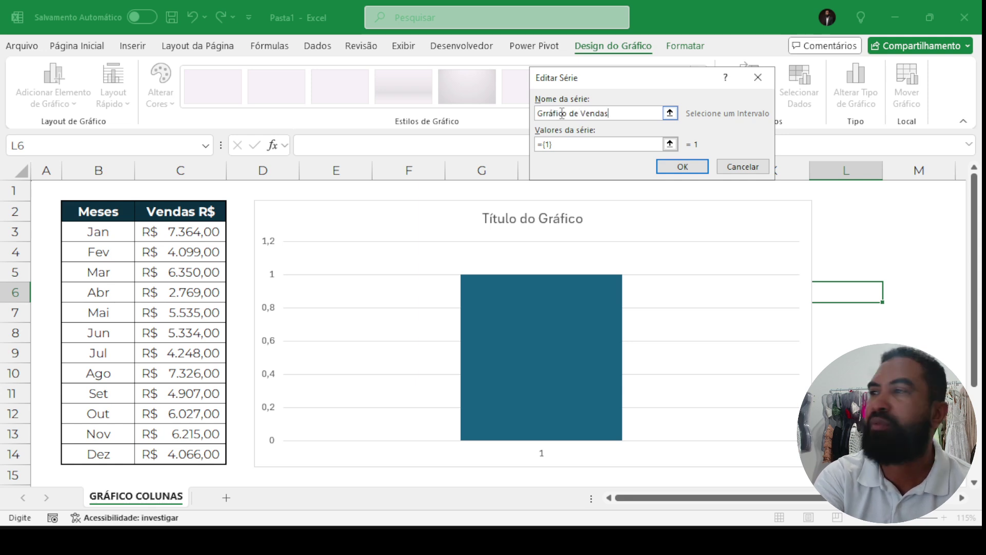
{"action": "type", "text": " Mensal"}
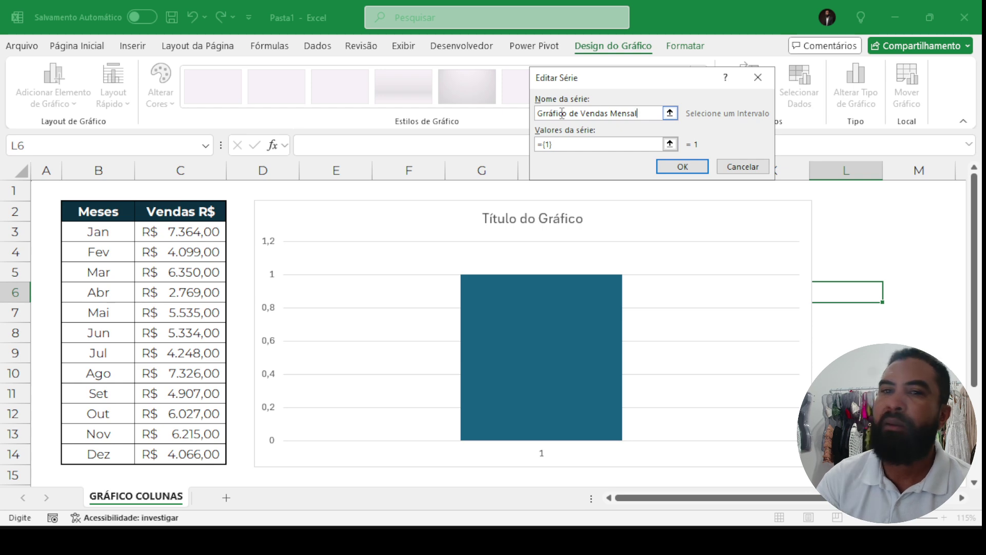
{"action": "left_click", "coordinate": [600, 144]}
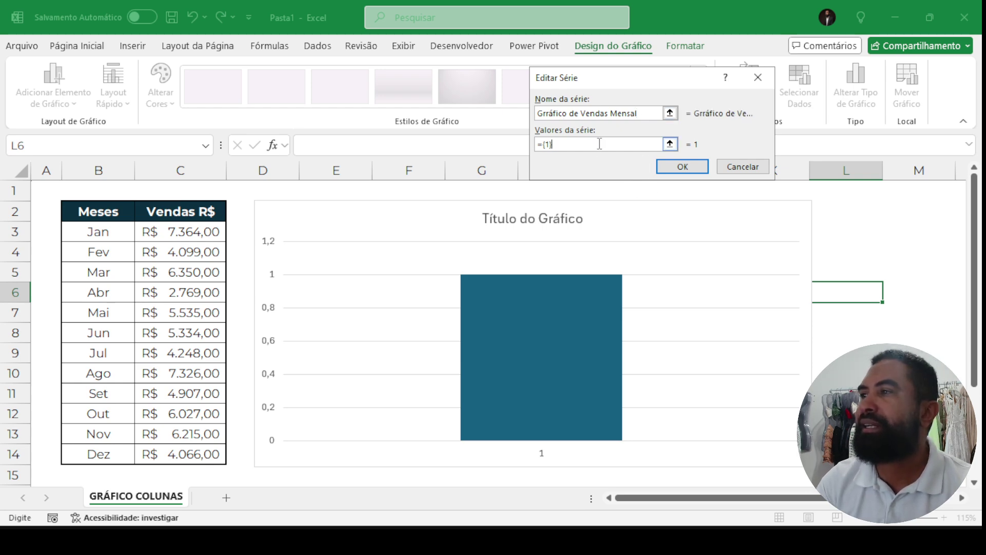
{"action": "left_click", "coordinate": [597, 116]}
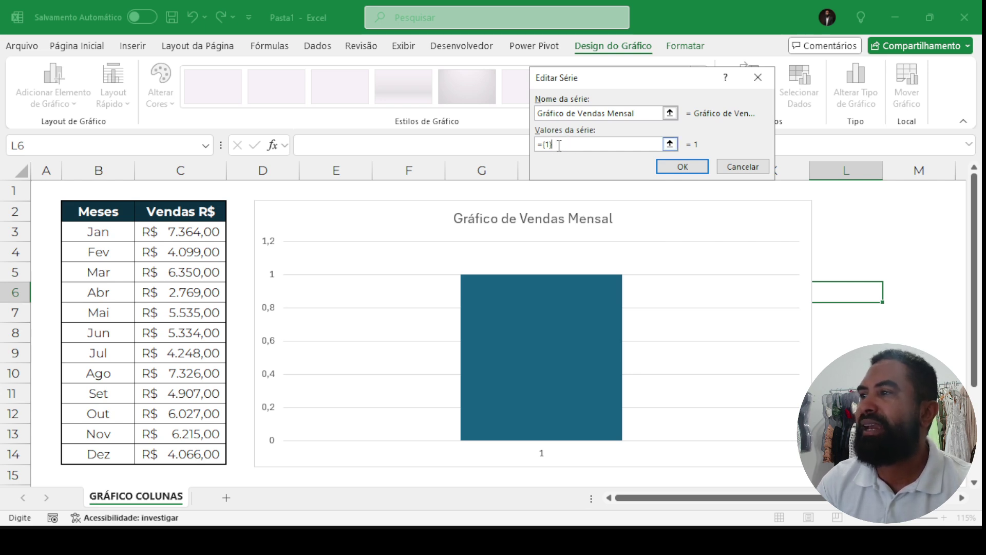
Replace the new series' default values with the sales range C3:C14 and confirm the series.
{"action": "left_click_drag", "start_coordinate": [560, 144], "coordinate": [532, 146]}
{"action": "key", "text": "BackSpace"}
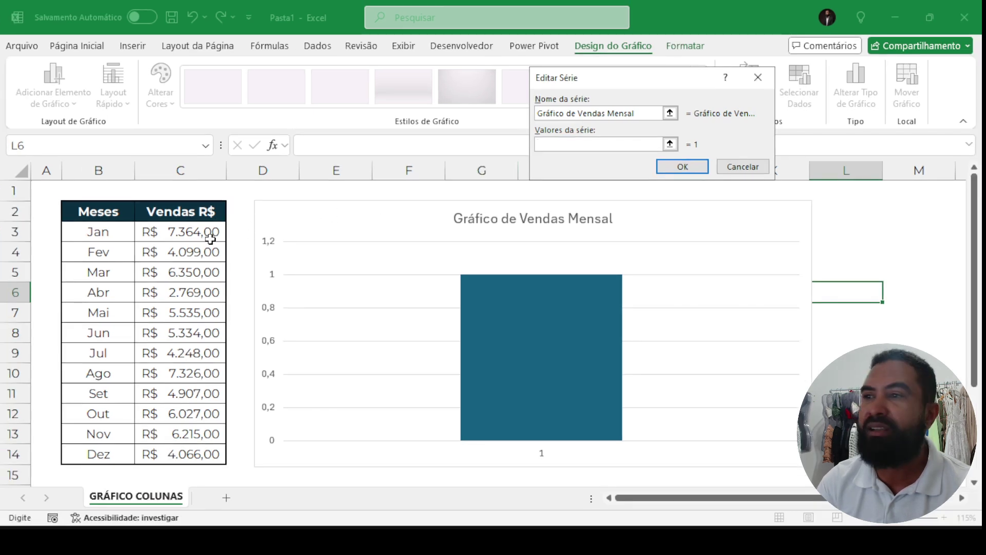
{"action": "left_click_drag", "start_coordinate": [211, 232], "coordinate": [219, 456]}
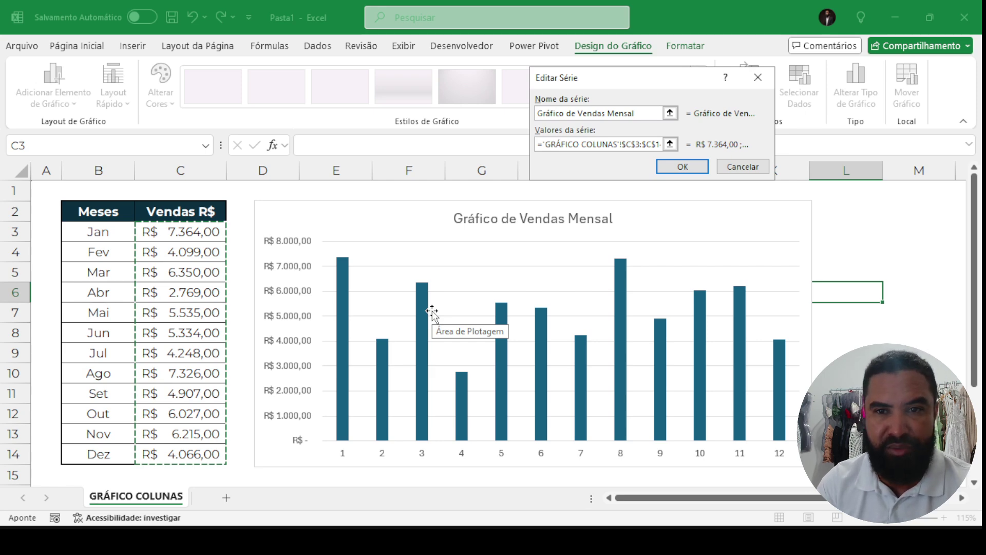
{"action": "left_click", "coordinate": [671, 168]}
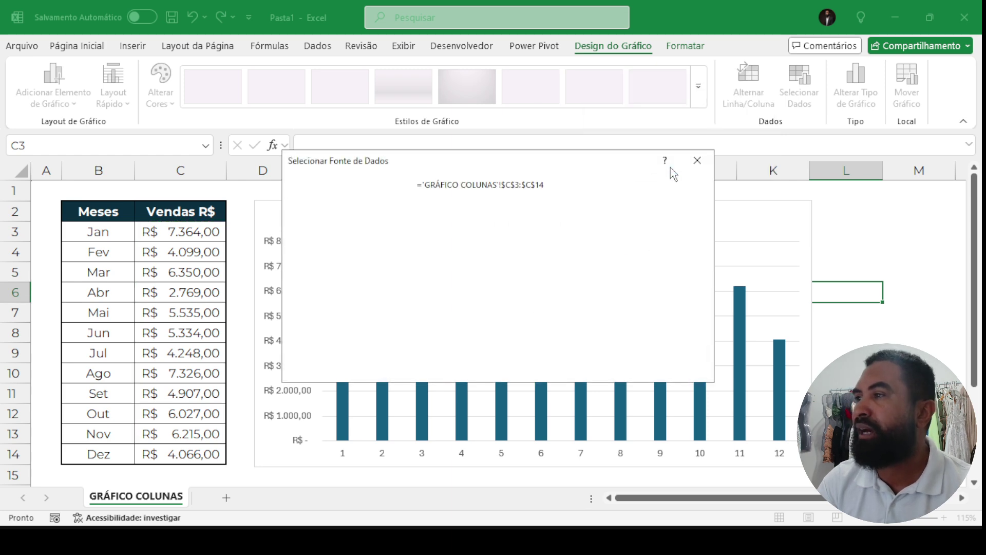
Set the horizontal axis labels to the month range B3:B14 and confirm the chart's data source.
{"action": "left_click_drag", "start_coordinate": [517, 165], "coordinate": [487, 107]}
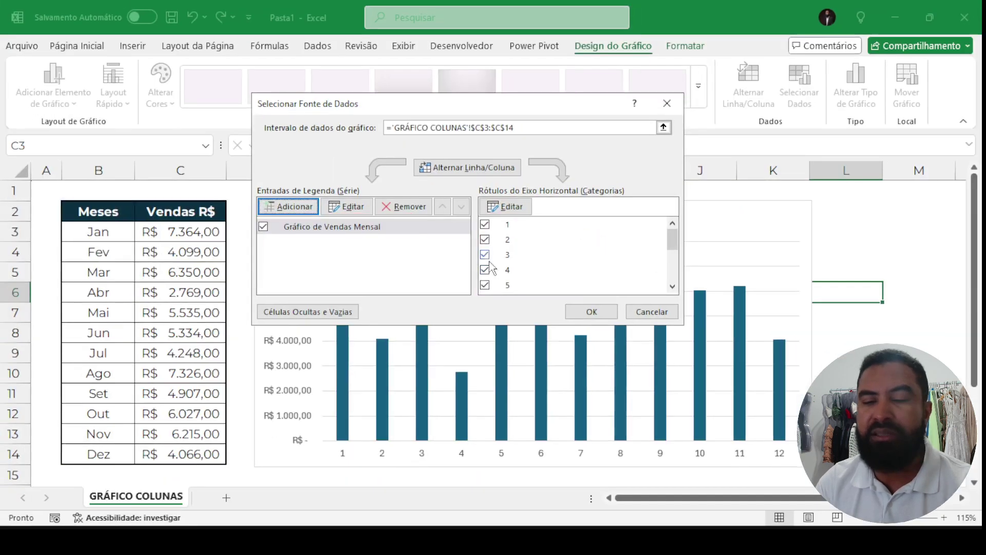
{"action": "left_click", "coordinate": [650, 196]}
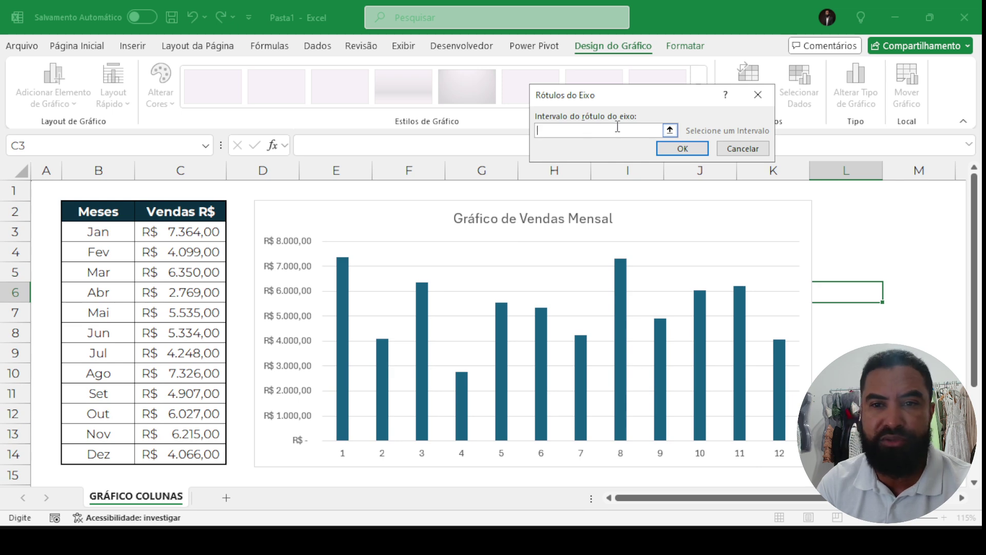
{"action": "left_click_drag", "start_coordinate": [94, 235], "coordinate": [80, 455]}
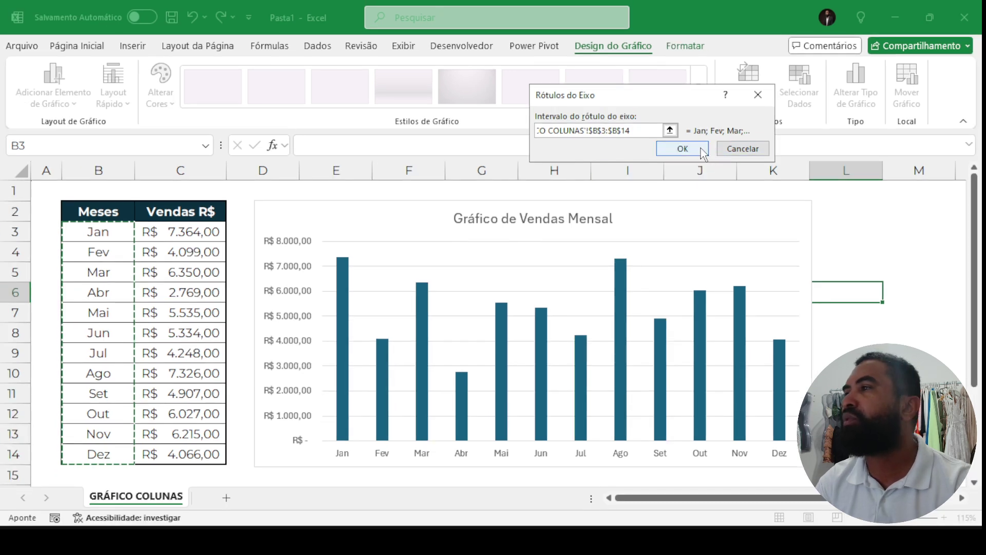
{"action": "left_click", "coordinate": [740, 170]}
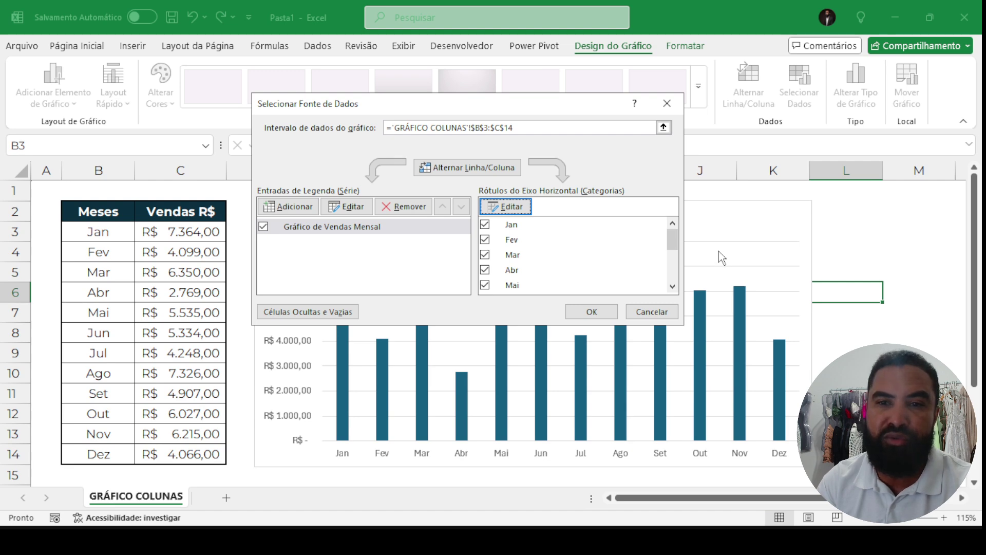
{"action": "left_click", "coordinate": [593, 312]}
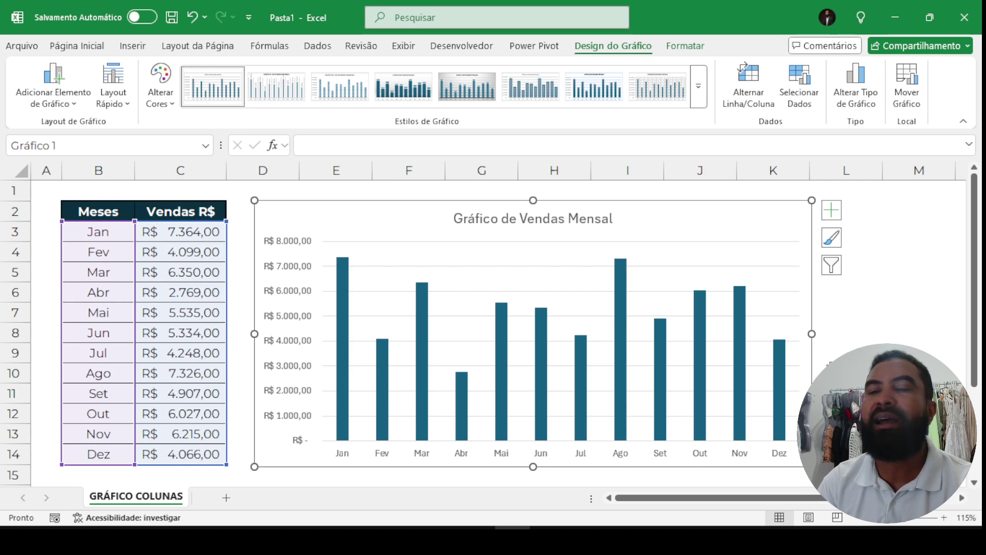
Delete the vertical value axis and the horizontal gridlines from the sales chart.
{"action": "left_click", "coordinate": [961, 497]}
{"action": "left_click", "coordinate": [962, 497]}
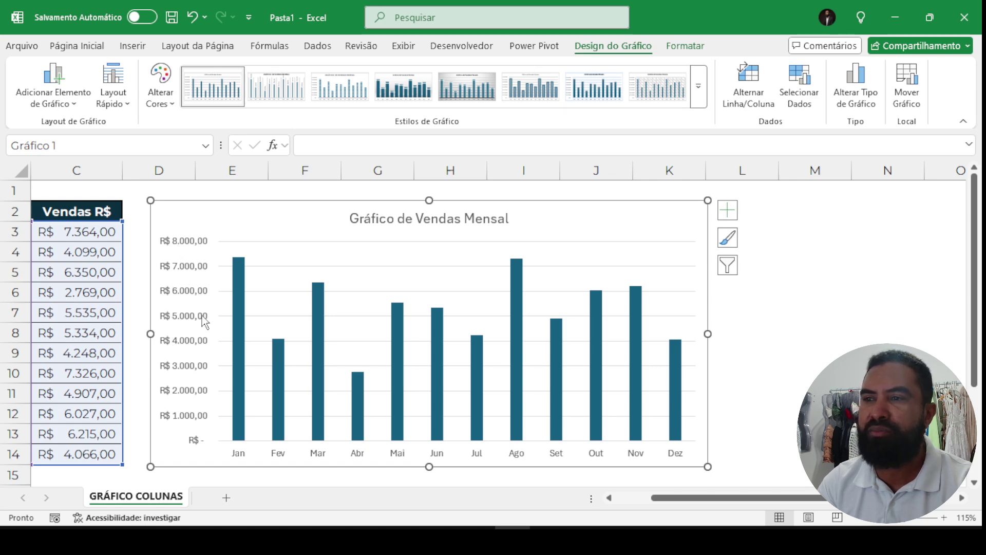
{"action": "left_click", "coordinate": [186, 322]}
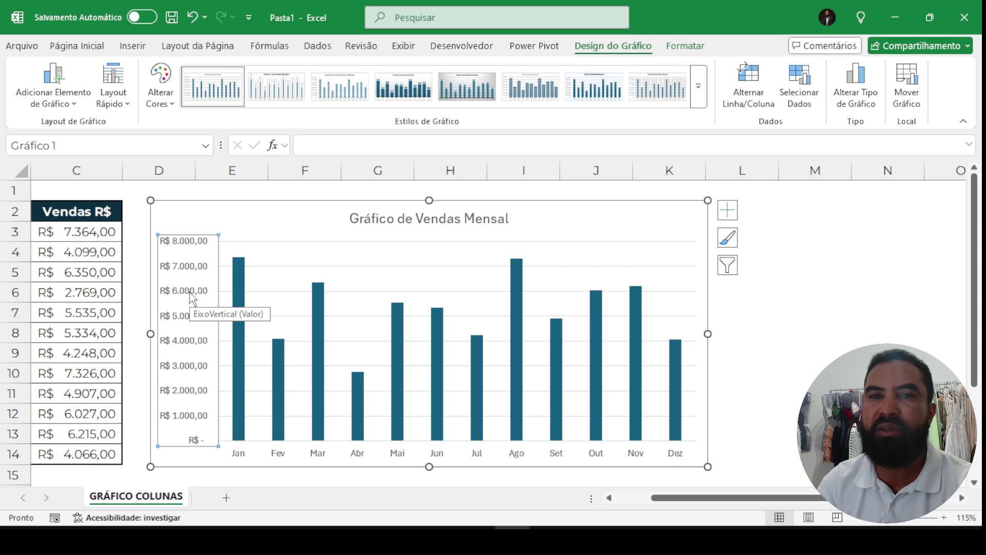
{"action": "key", "text": "Delete"}
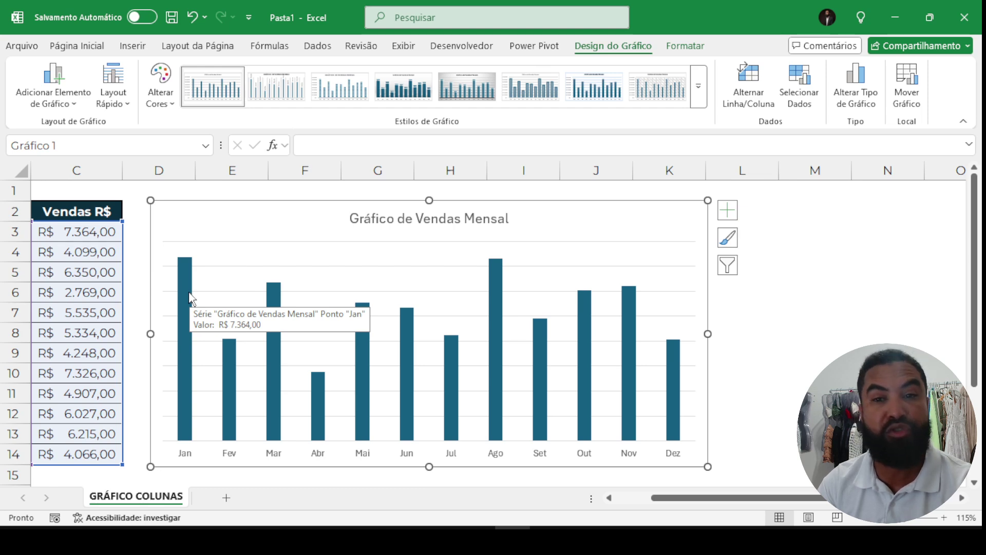
{"action": "left_click", "coordinate": [339, 271]}
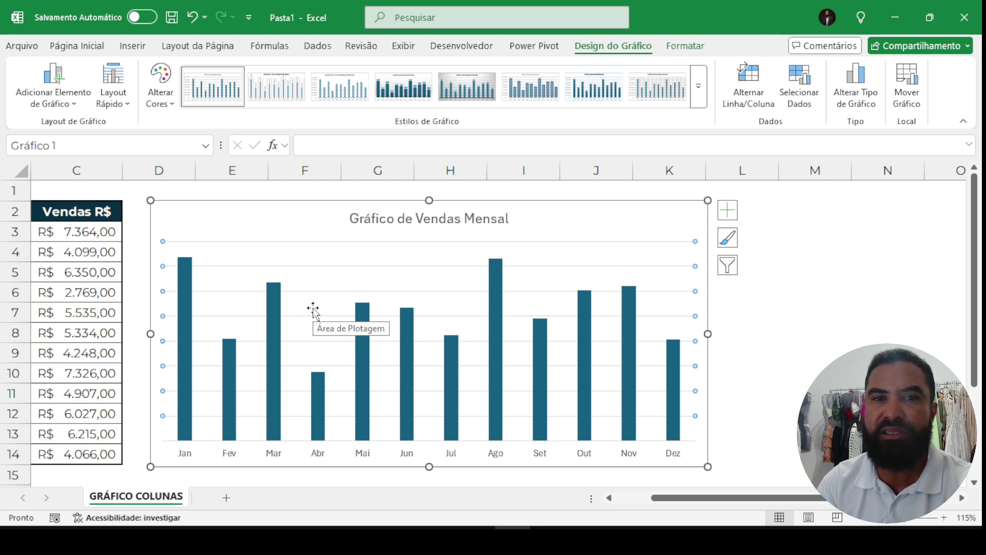
{"action": "key", "text": "Escape"}
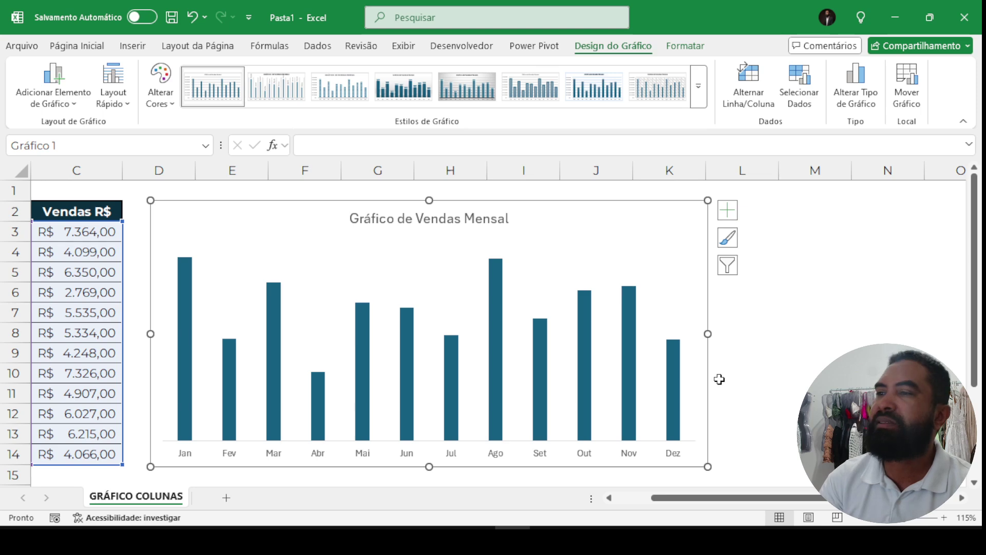
Open the data series formatting options for the chart's columns and undock the pane so the gap width setting is accessible.
{"action": "mouse_move", "coordinate": [640, 361]}
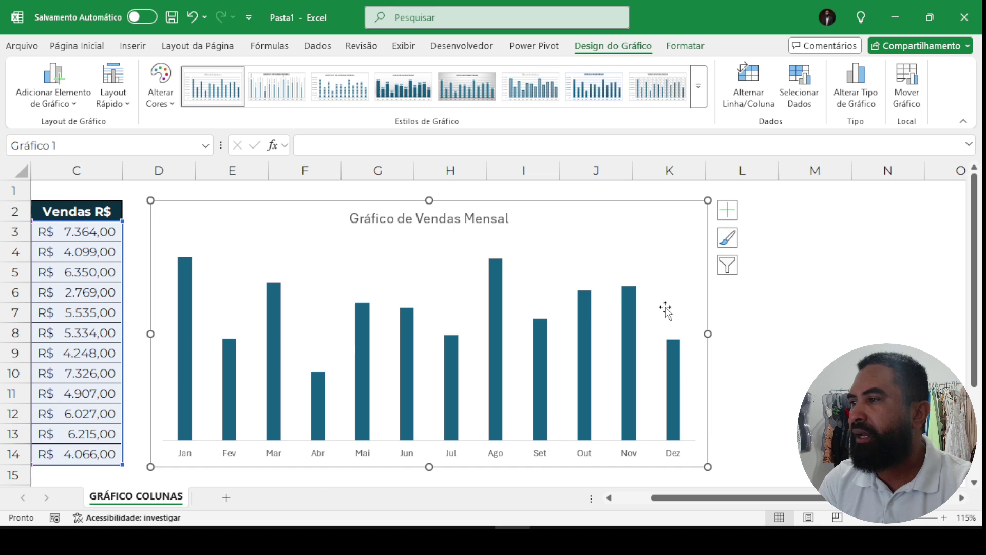
{"action": "left_click", "coordinate": [677, 361]}
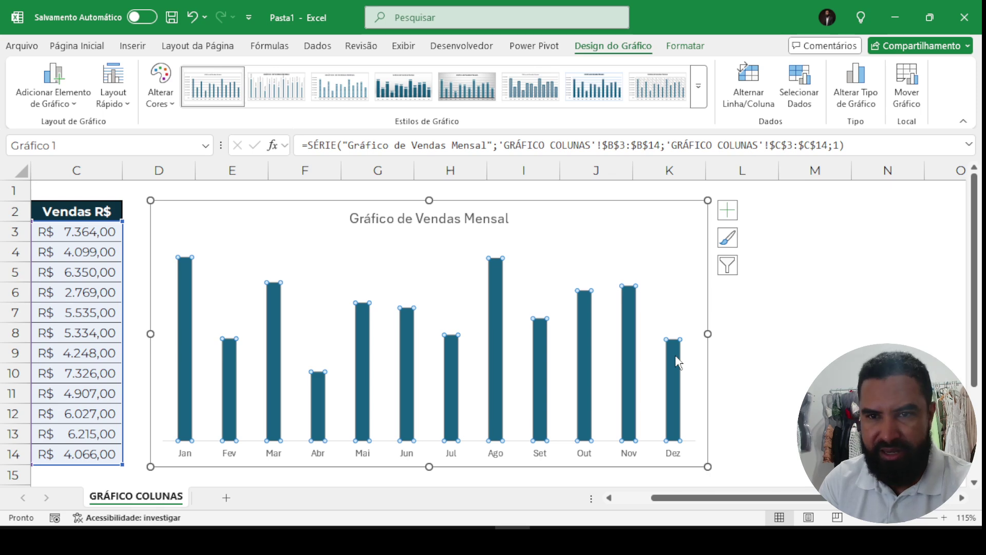
{"action": "right_click", "coordinate": [678, 362]}
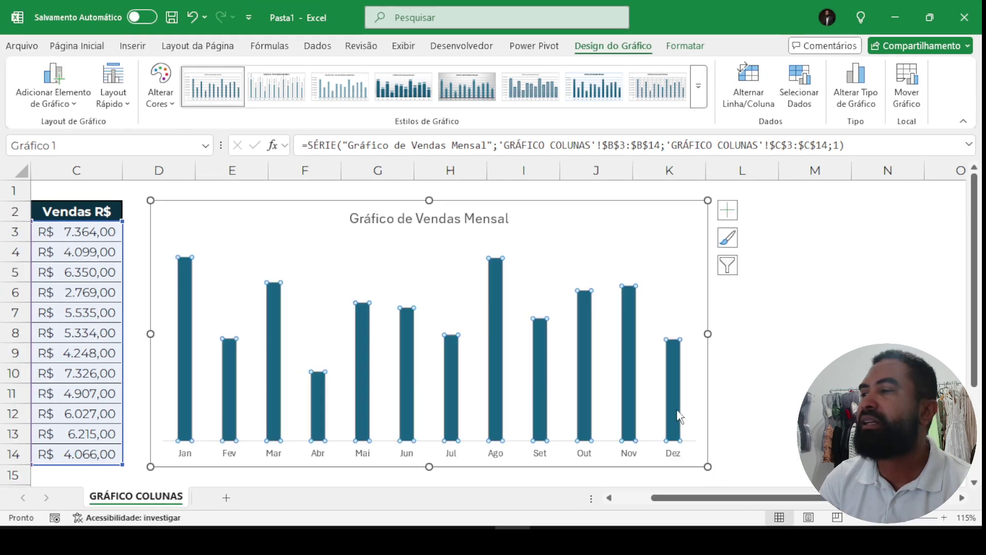
{"action": "right_click", "coordinate": [692, 434]}
{"action": "left_click", "coordinate": [794, 403]}
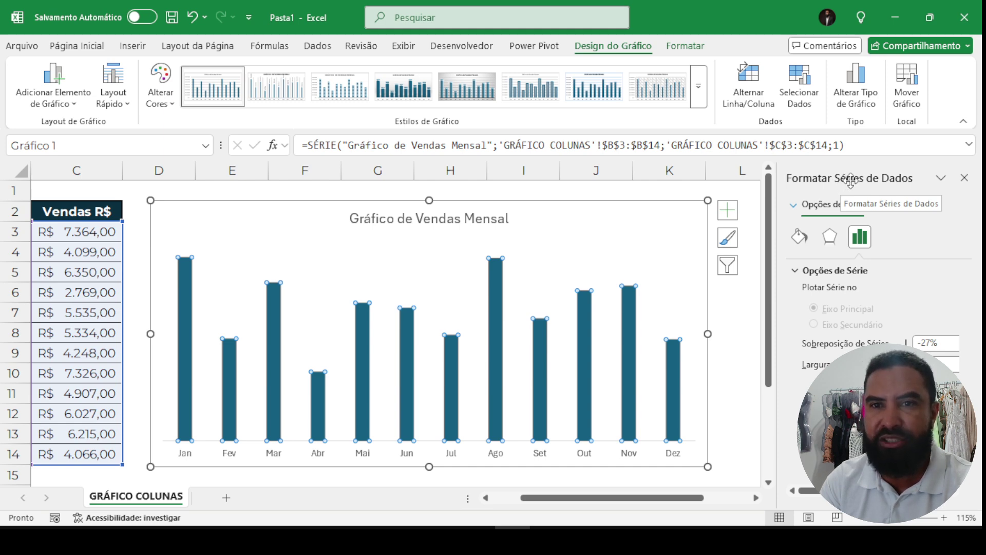
{"action": "left_click_drag", "start_coordinate": [843, 184], "coordinate": [799, 89]}
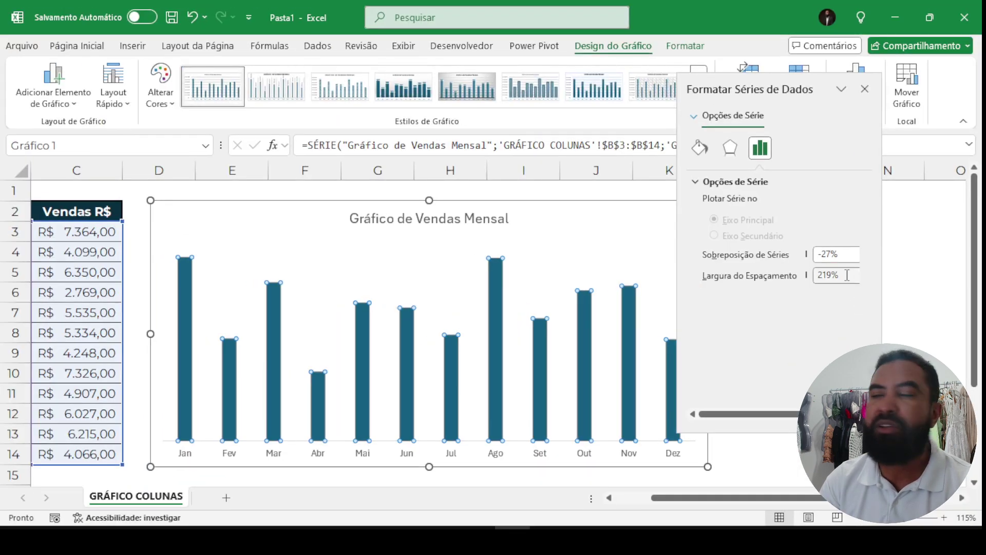
{"action": "left_click_drag", "start_coordinate": [783, 334], "coordinate": [679, 339]}
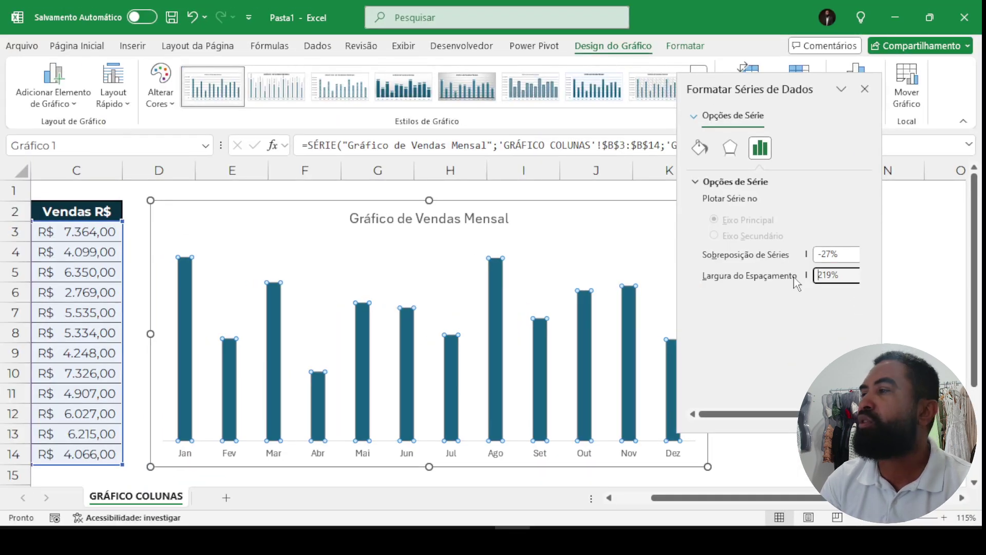
Set the column series' gap width to 50%.
{"action": "left_click_drag", "start_coordinate": [846, 276], "coordinate": [784, 285]}
{"action": "type", "text": "5"}
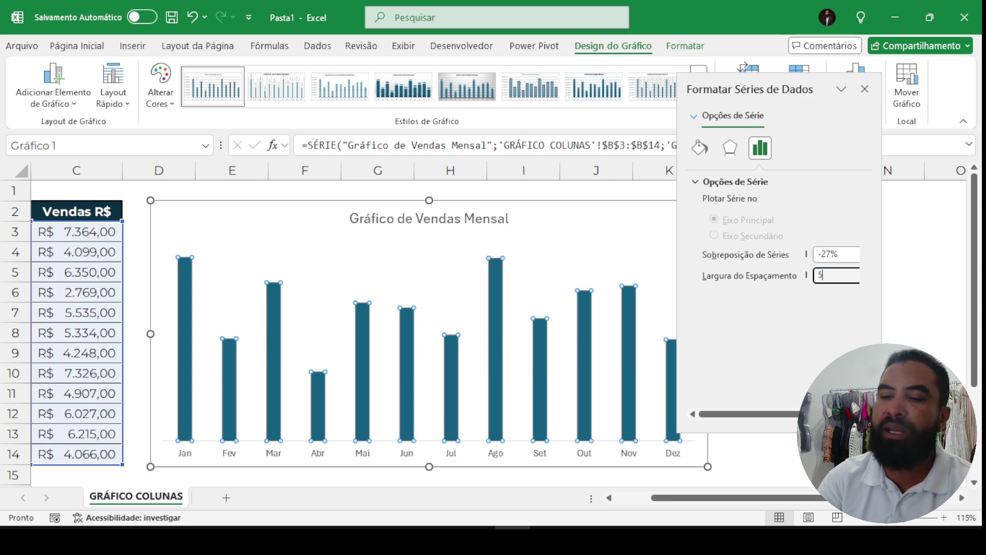
{"action": "type", "text": "0"}
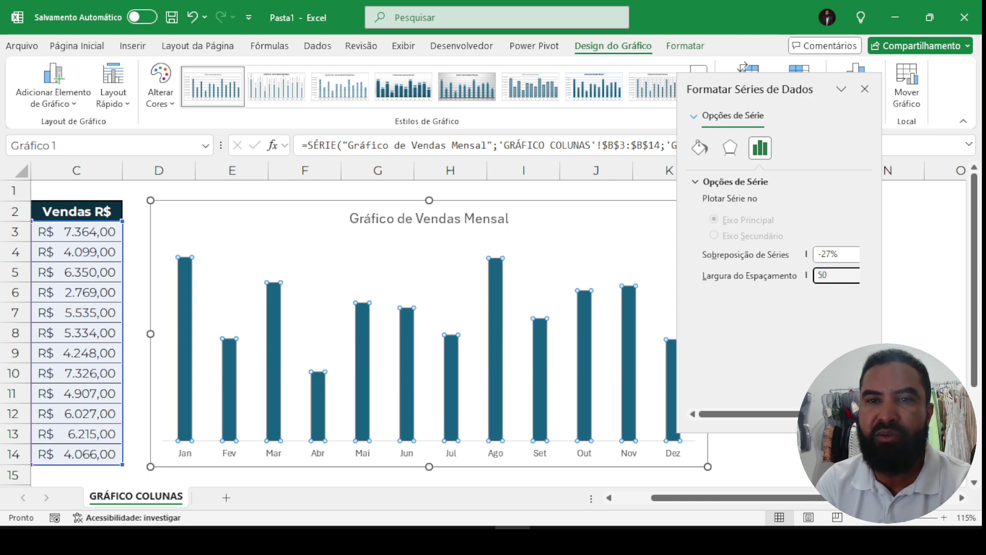
{"action": "key", "text": "Return"}
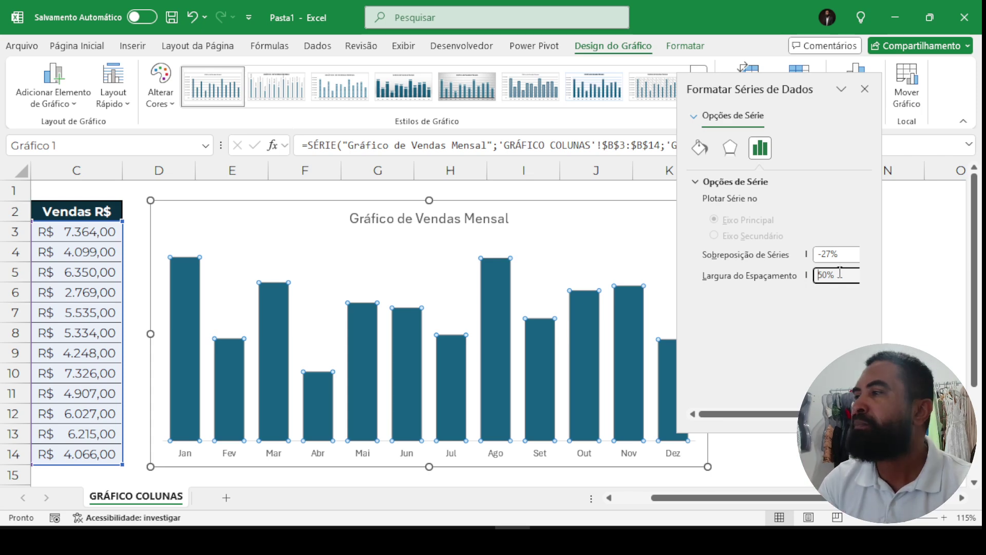
Set the column series' gap width to 30% and close the series formatting options.
{"action": "left_click_drag", "start_coordinate": [841, 275], "coordinate": [817, 276]}
{"action": "type", "text": "80"}
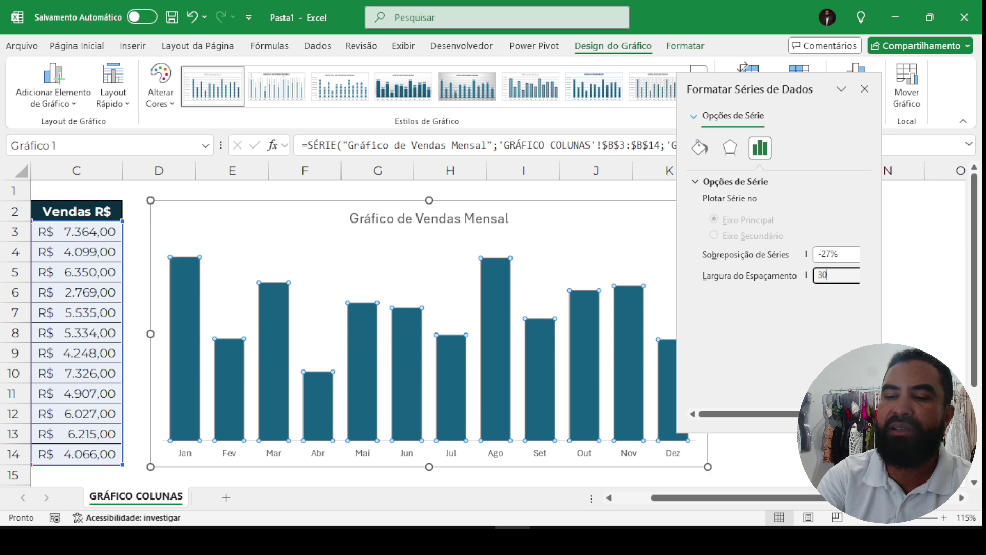
{"action": "key", "text": "Return"}
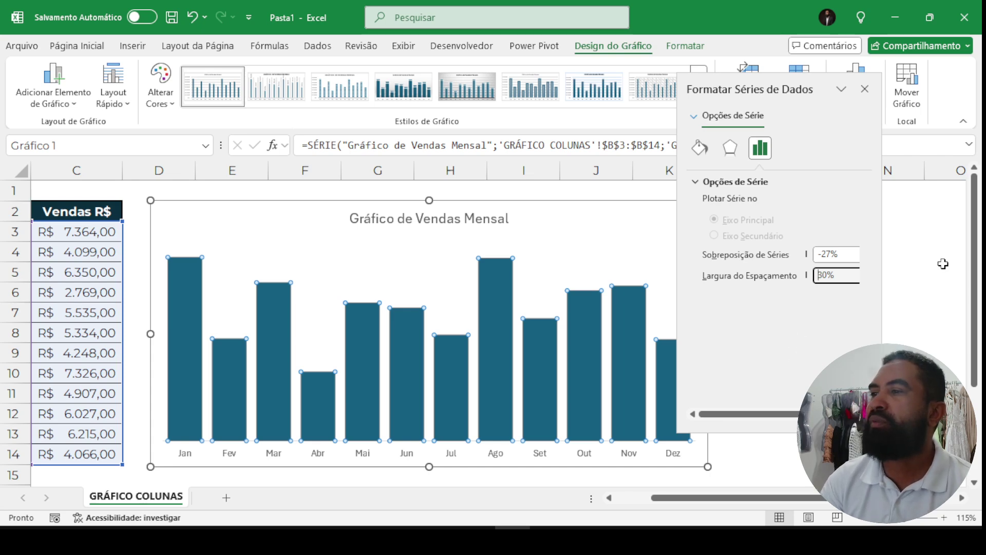
{"action": "left_click", "coordinate": [865, 91]}
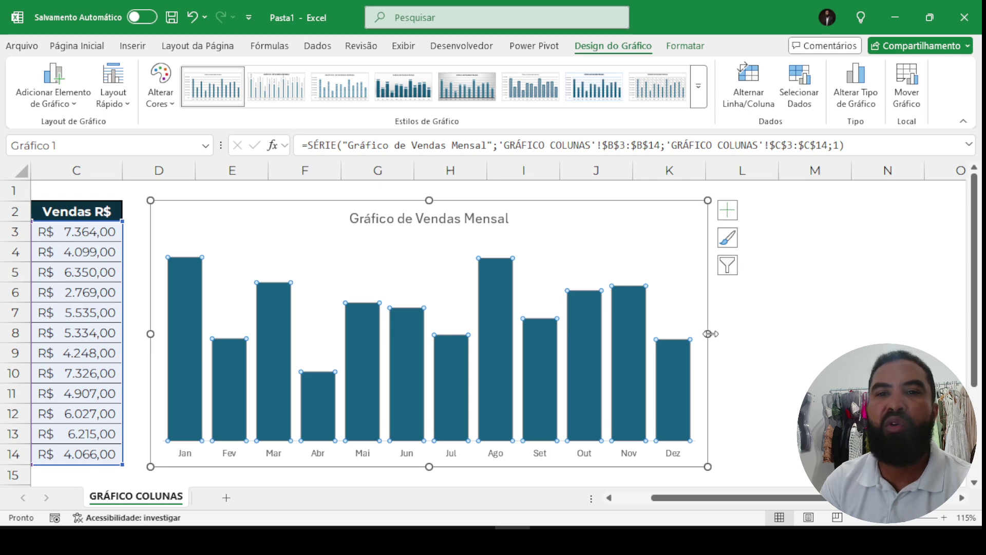
Widen the sales chart to the right edge of column L and add data labels to its columns.
{"action": "left_click_drag", "start_coordinate": [708, 334], "coordinate": [782, 335]}
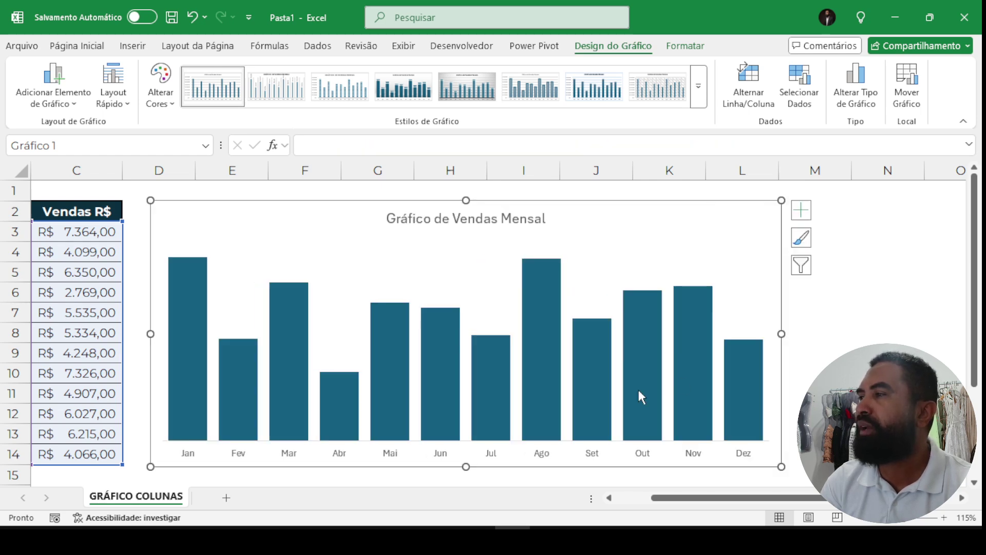
{"action": "mouse_move", "coordinate": [464, 367]}
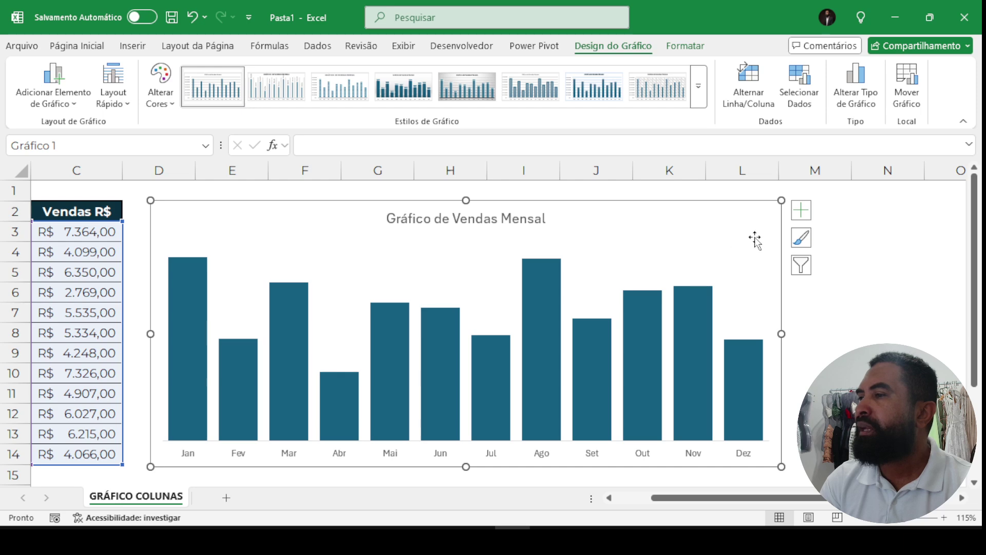
{"action": "left_click", "coordinate": [803, 214]}
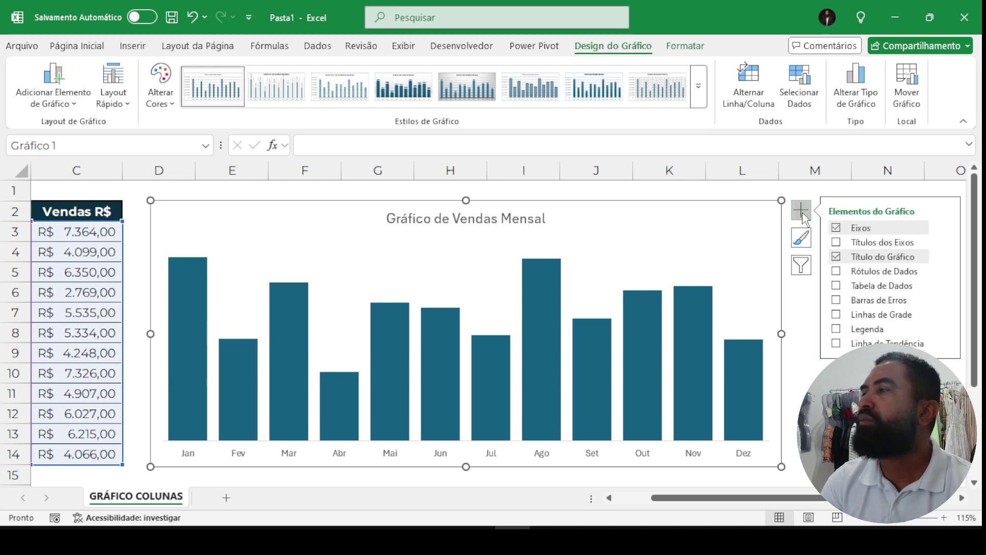
{"action": "left_click", "coordinate": [838, 272]}
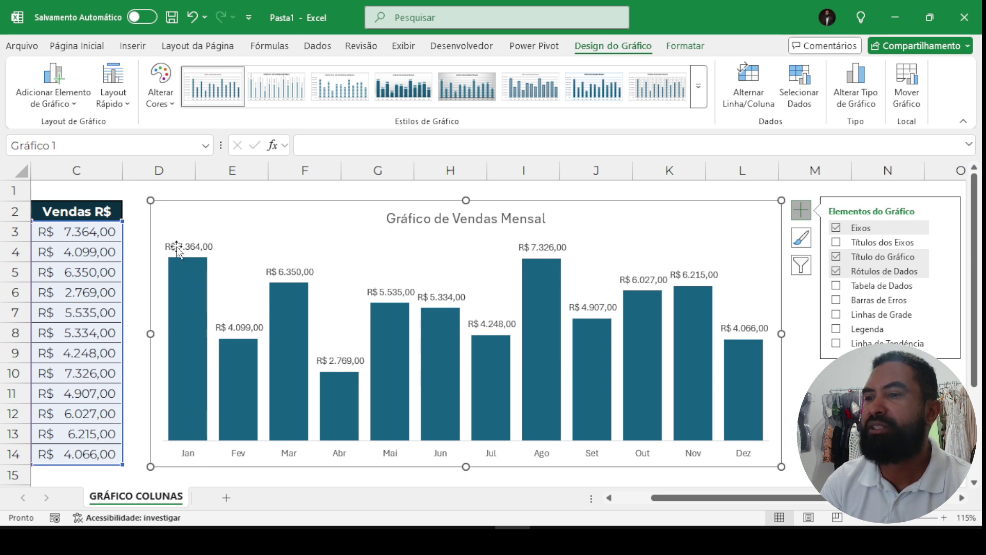
Open the formatting options for the chart's data labels and expand the number format settings.
{"action": "mouse_move", "coordinate": [205, 267]}
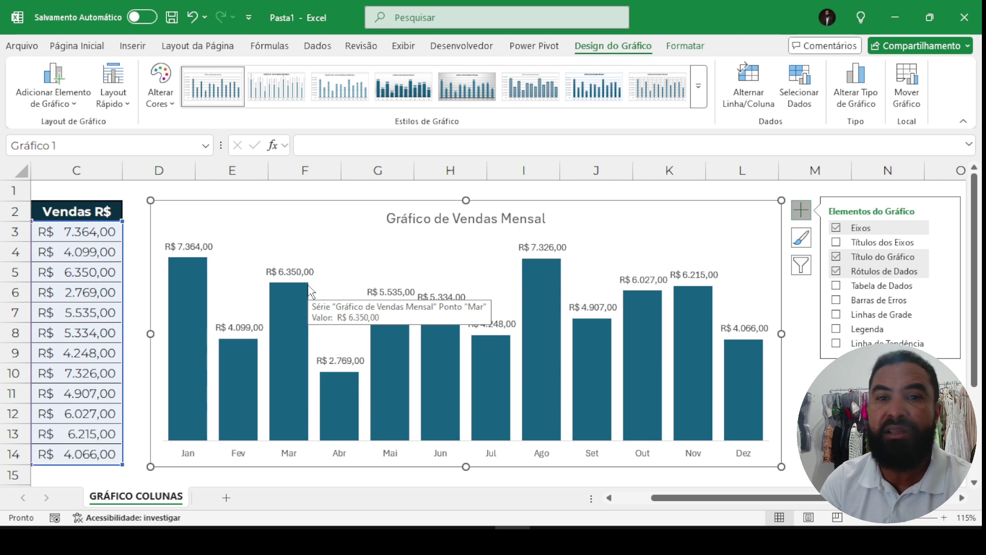
{"action": "left_click", "coordinate": [196, 249]}
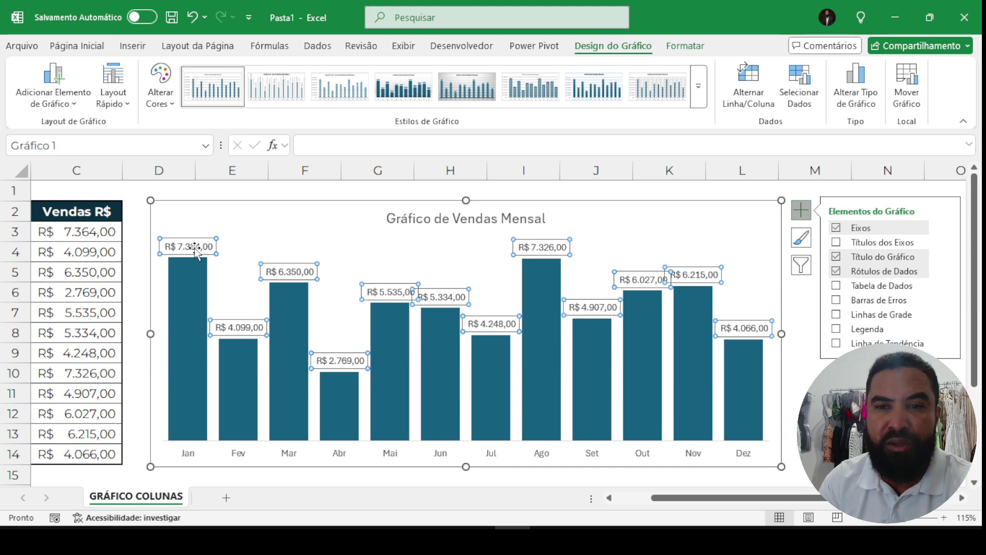
{"action": "right_click", "coordinate": [196, 251]}
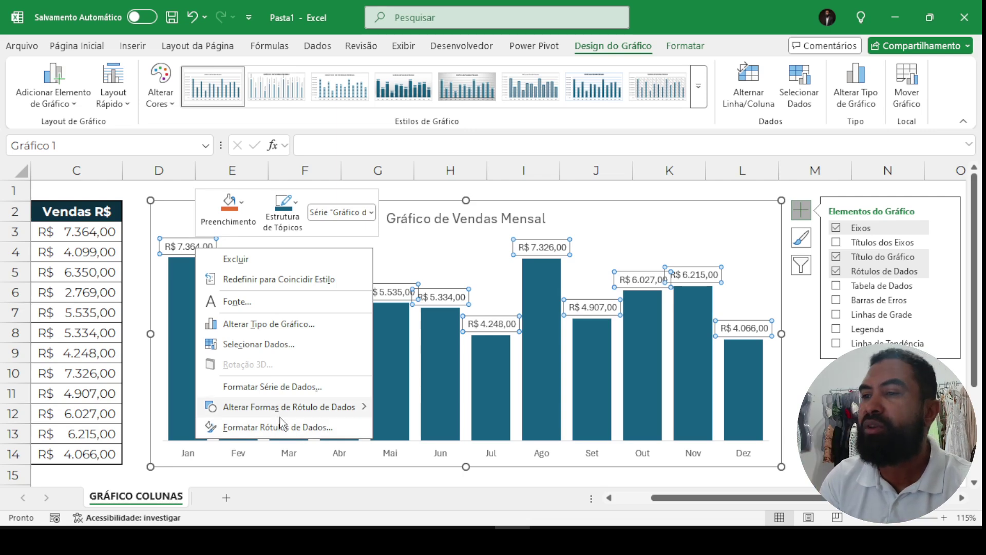
{"action": "left_click", "coordinate": [279, 427]}
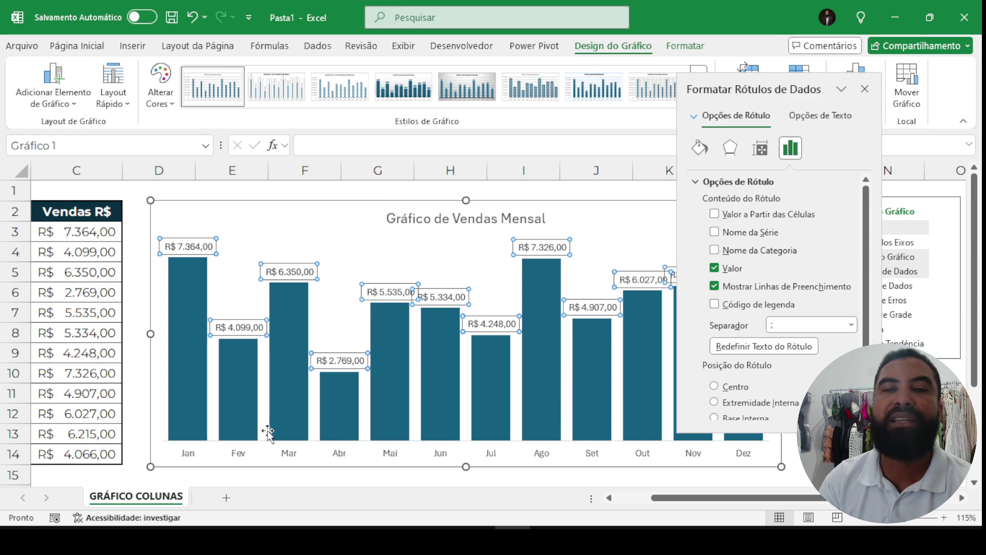
{"action": "left_click_drag", "start_coordinate": [731, 89], "coordinate": [348, 59]}
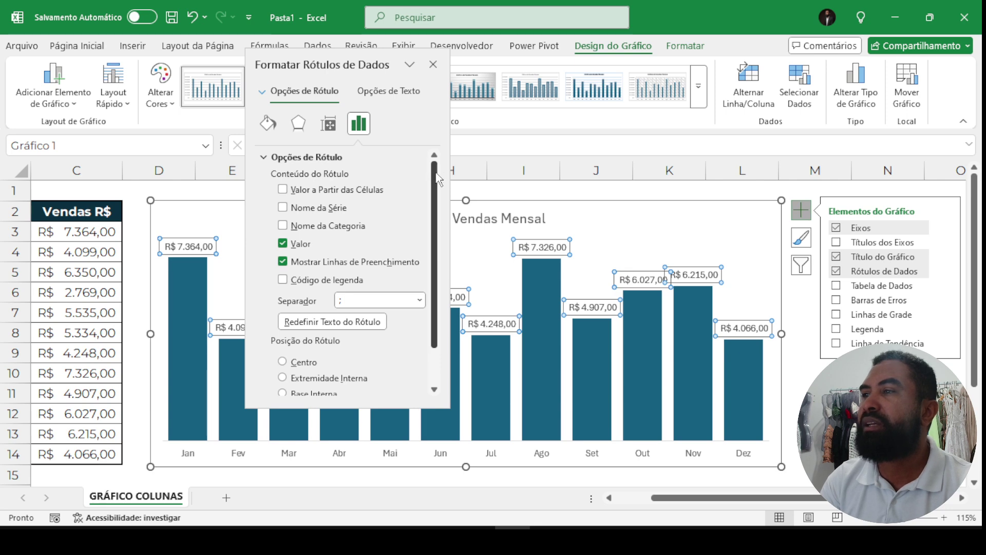
{"action": "left_click_drag", "start_coordinate": [436, 172], "coordinate": [440, 215]}
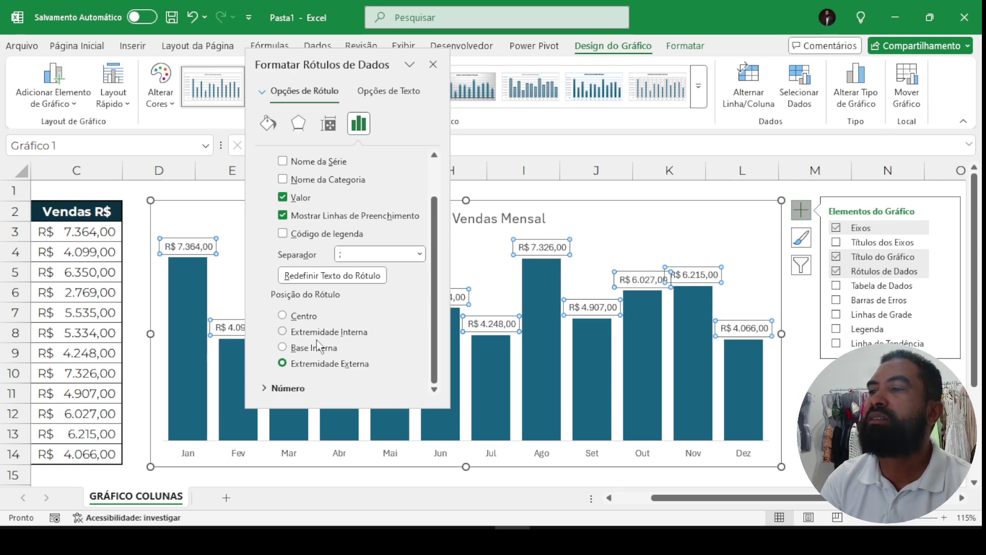
{"action": "left_click", "coordinate": [264, 388]}
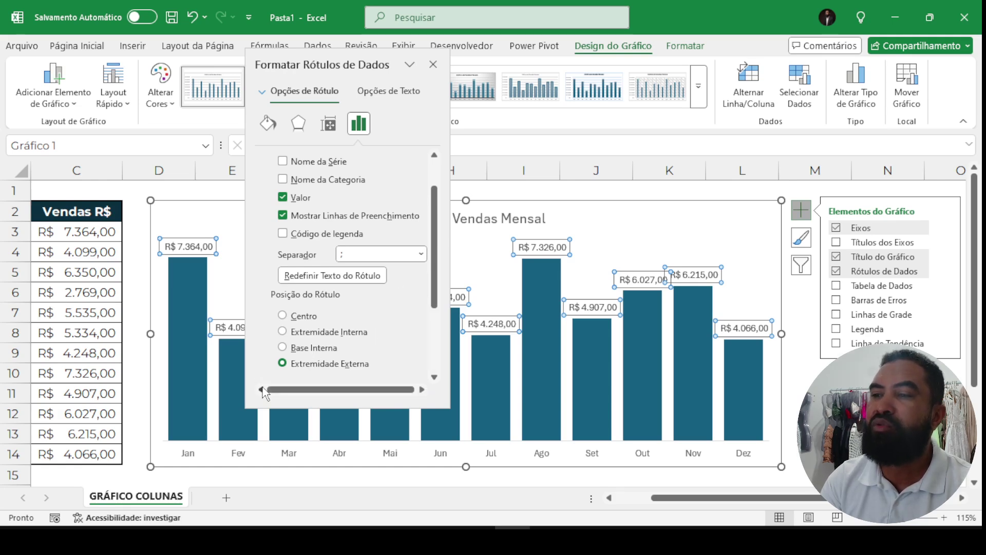
{"action": "left_click_drag", "start_coordinate": [336, 75], "coordinate": [360, 76]}
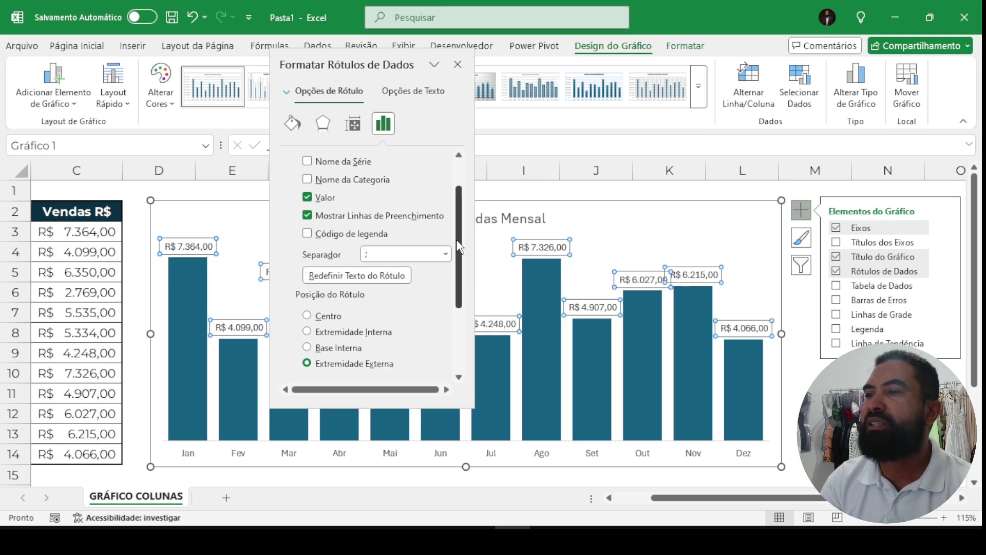
{"action": "scroll", "coordinate": [459, 267], "scroll_direction": "down", "scroll_amount": 2}
{"action": "left_click_drag", "start_coordinate": [458, 267], "coordinate": [463, 311]}
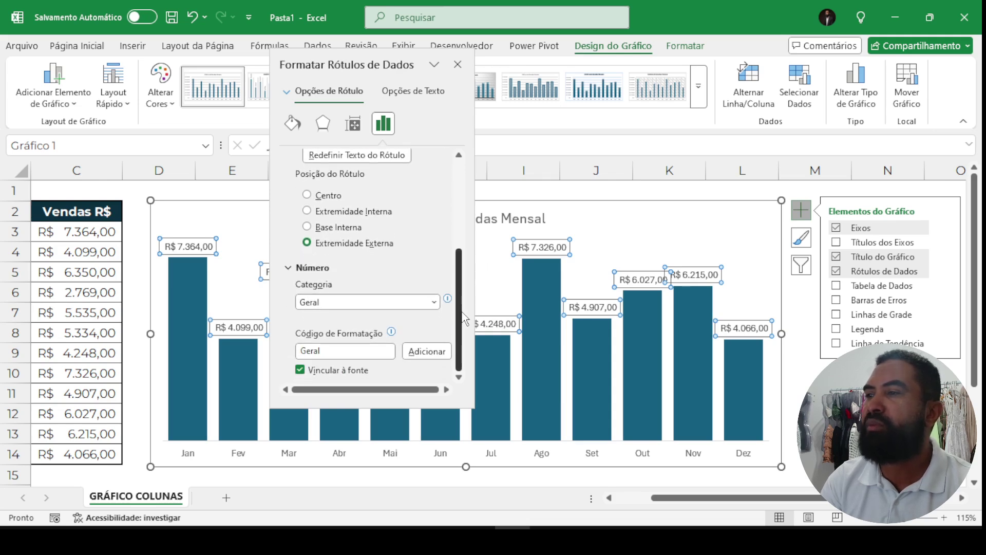
Try the Número, Moeda and Contábil number categories on the chart's data labels.
{"action": "left_click", "coordinate": [434, 303]}
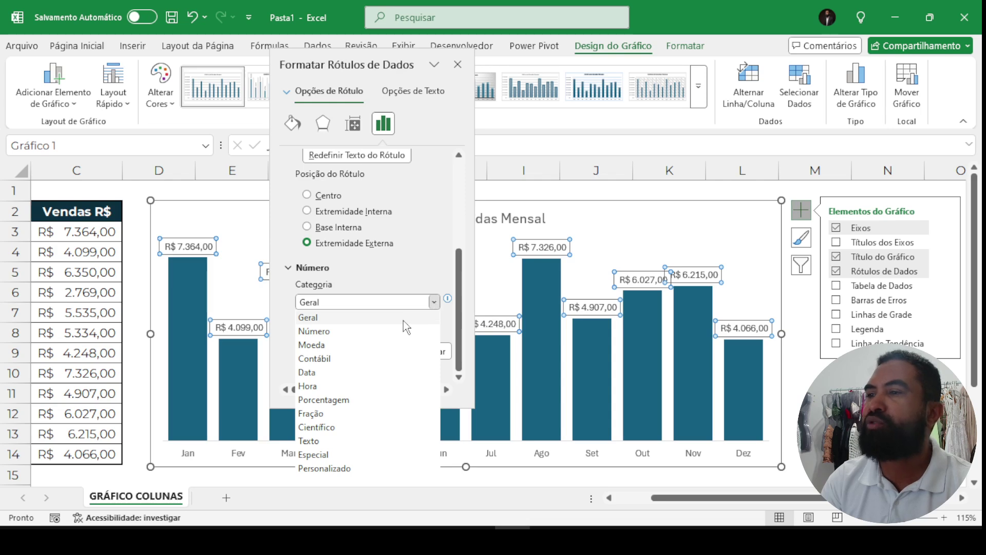
{"action": "left_click", "coordinate": [382, 331]}
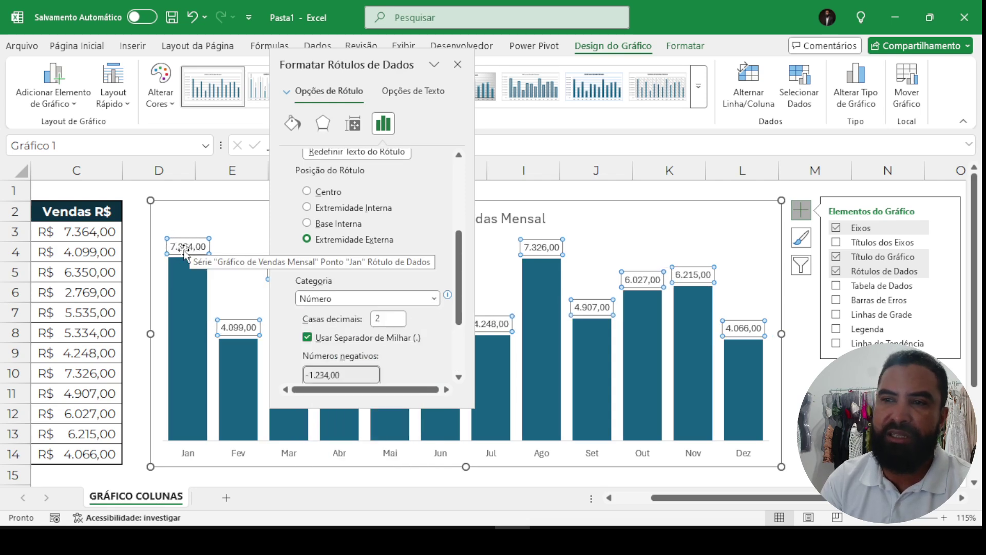
{"action": "left_click", "coordinate": [434, 298]}
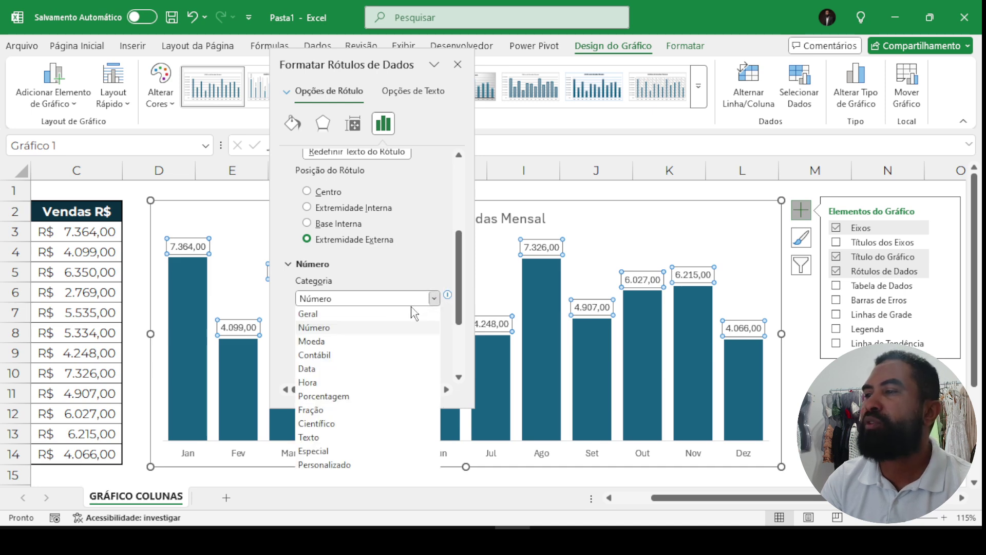
{"action": "left_click", "coordinate": [378, 341]}
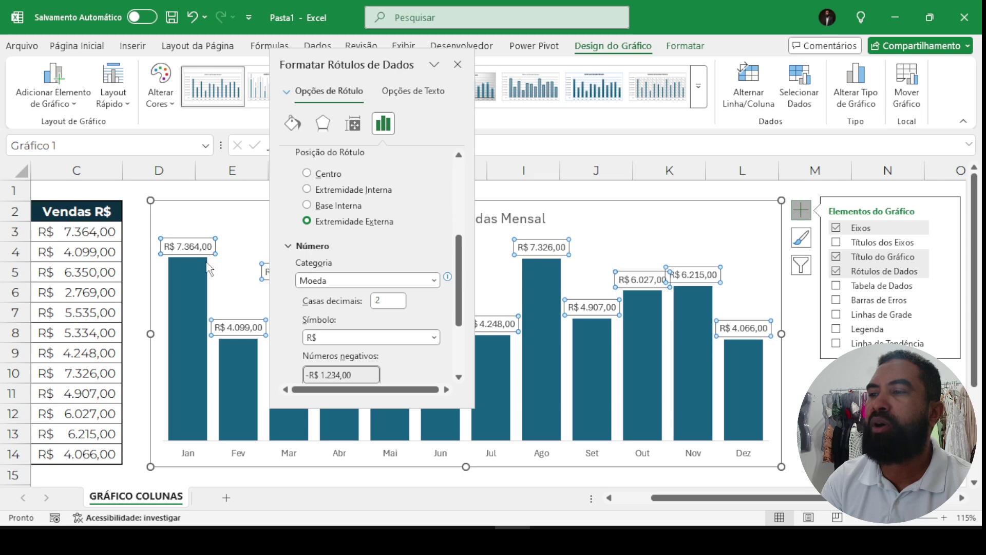
{"action": "left_click", "coordinate": [435, 281]}
{"action": "left_click", "coordinate": [396, 335]}
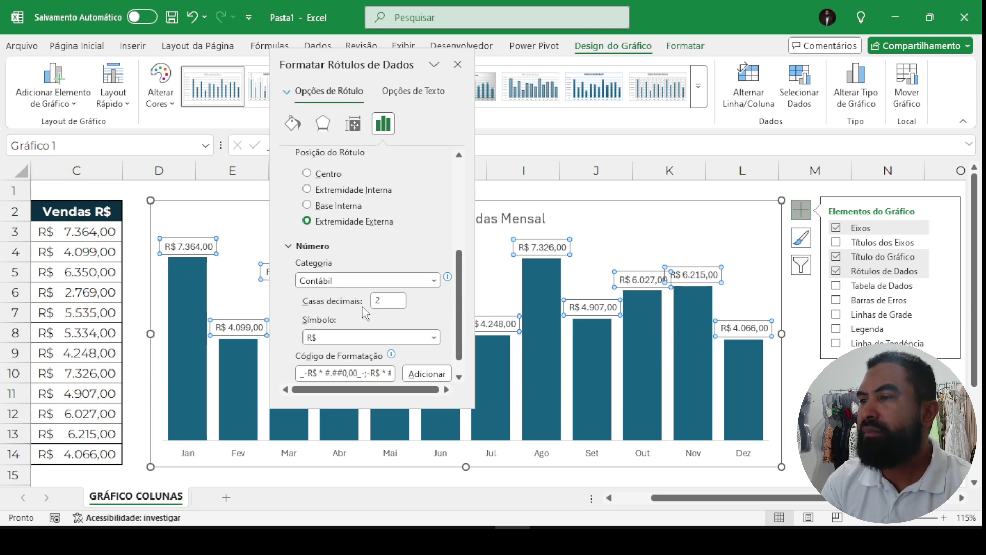
Set the data labels' number category to Número with 0 decimal places.
{"action": "left_click", "coordinate": [434, 280]}
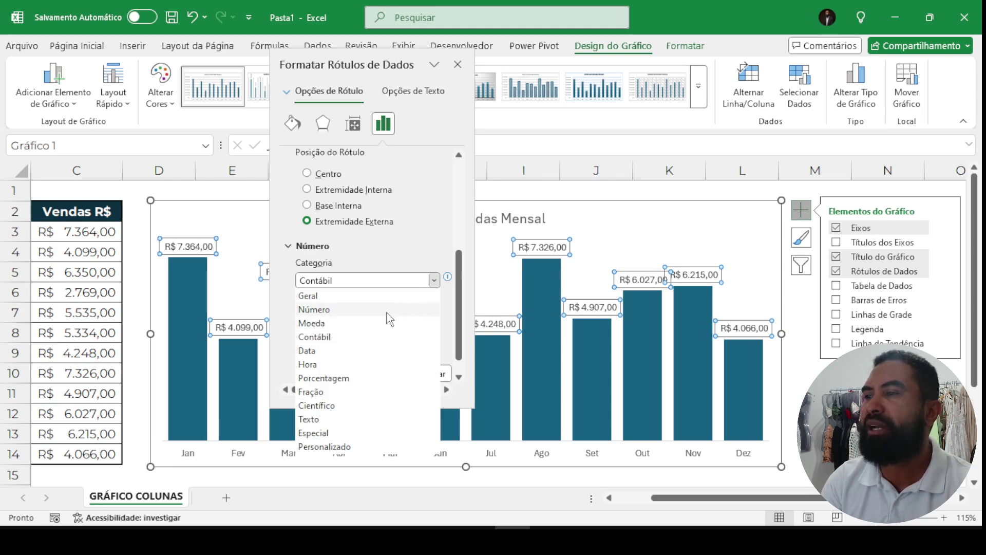
{"action": "left_click", "coordinate": [386, 311]}
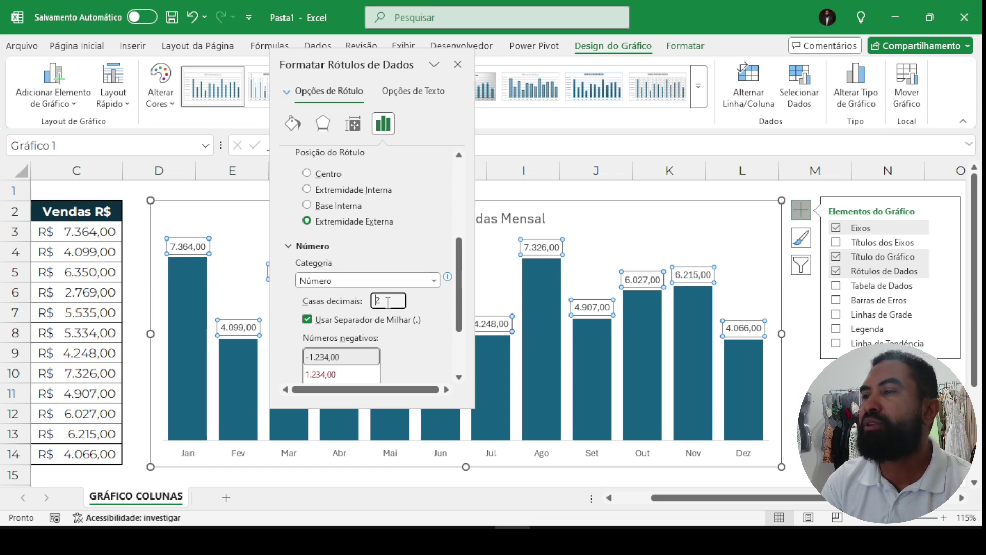
{"action": "left_click_drag", "start_coordinate": [377, 301], "coordinate": [386, 299]}
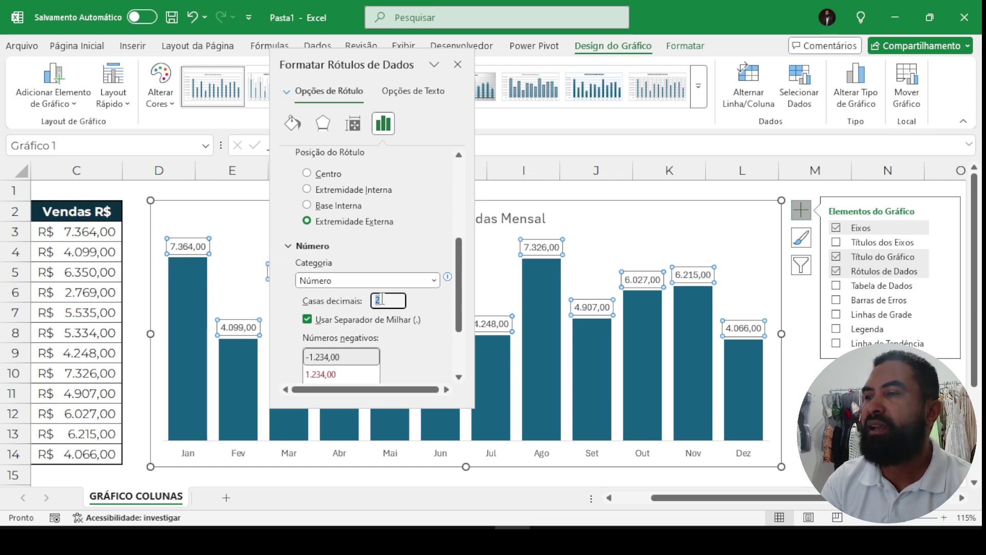
{"action": "key", "text": "Return"}
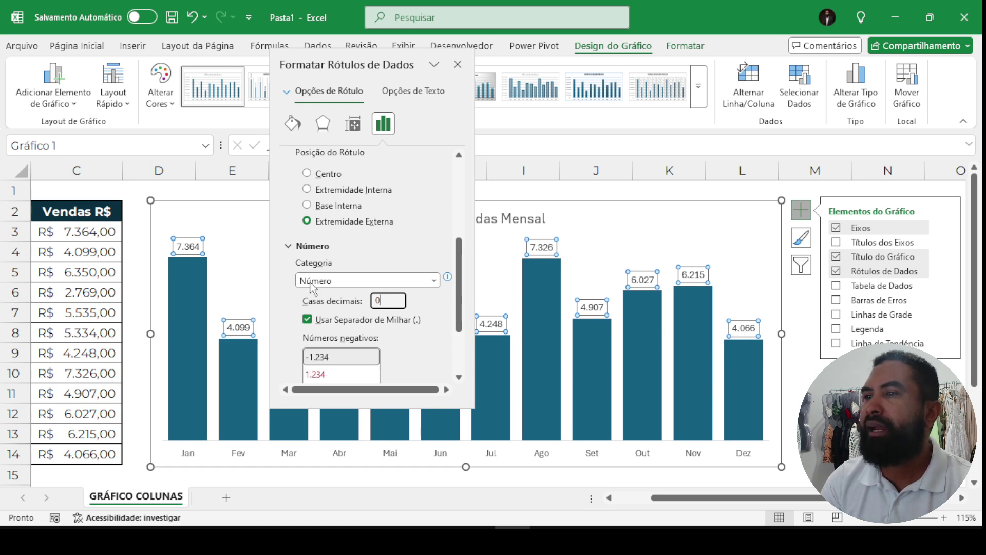
Try the Centro, Extremidade Interna, Base Interna and Extremidade Externa positions for the data labels.
{"action": "scroll", "coordinate": [459, 282], "scroll_direction": "up", "scroll_amount": 2}
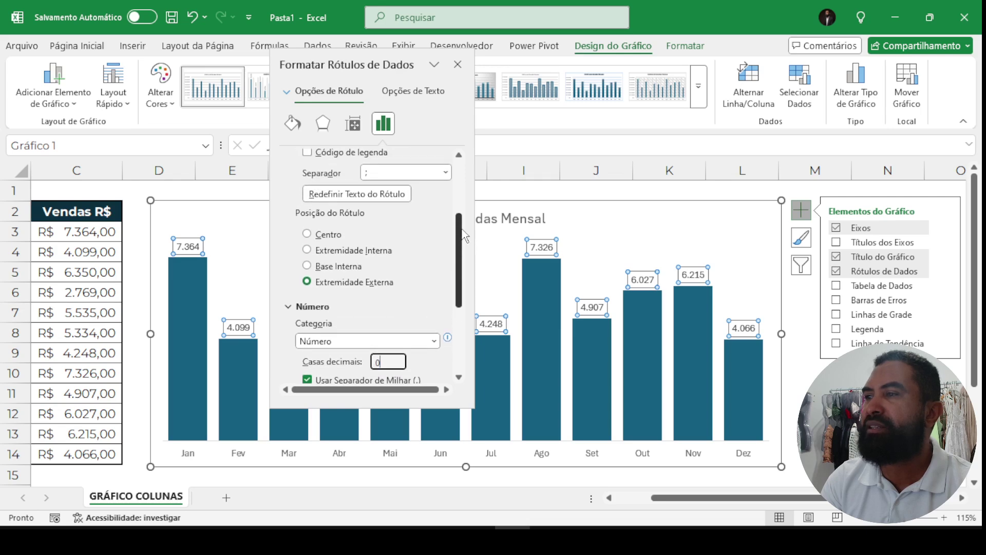
{"action": "left_click", "coordinate": [308, 239]}
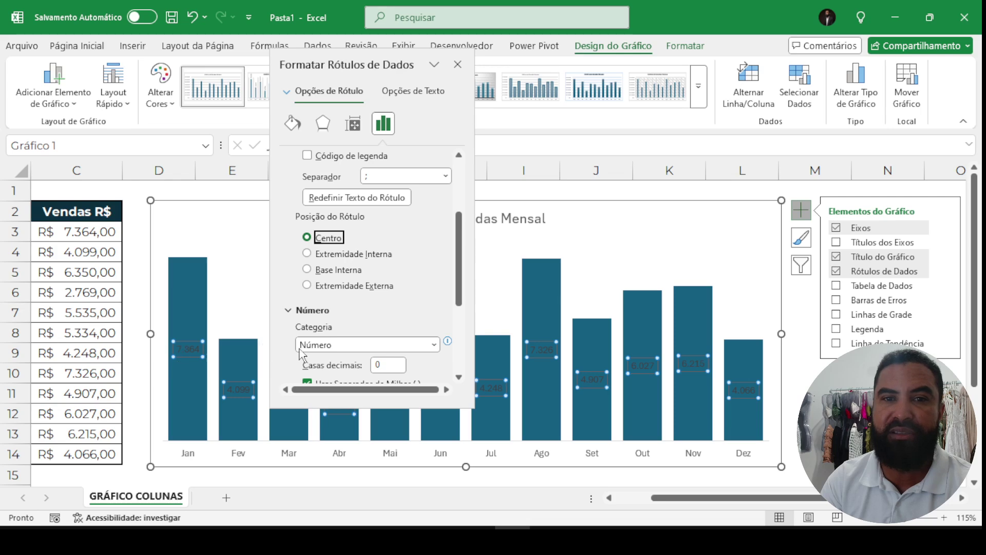
{"action": "left_click", "coordinate": [307, 254]}
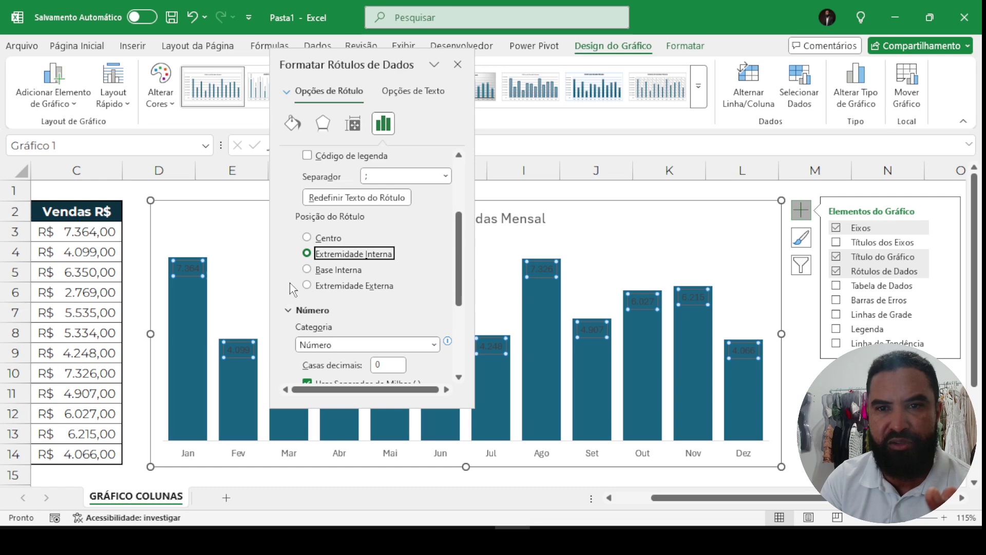
{"action": "left_click", "coordinate": [307, 270]}
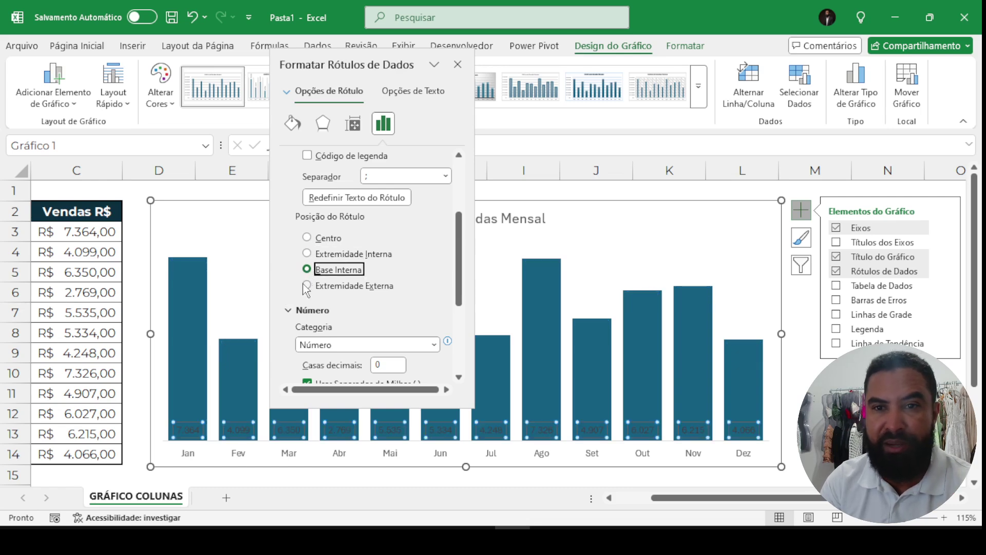
{"action": "left_click", "coordinate": [309, 287]}
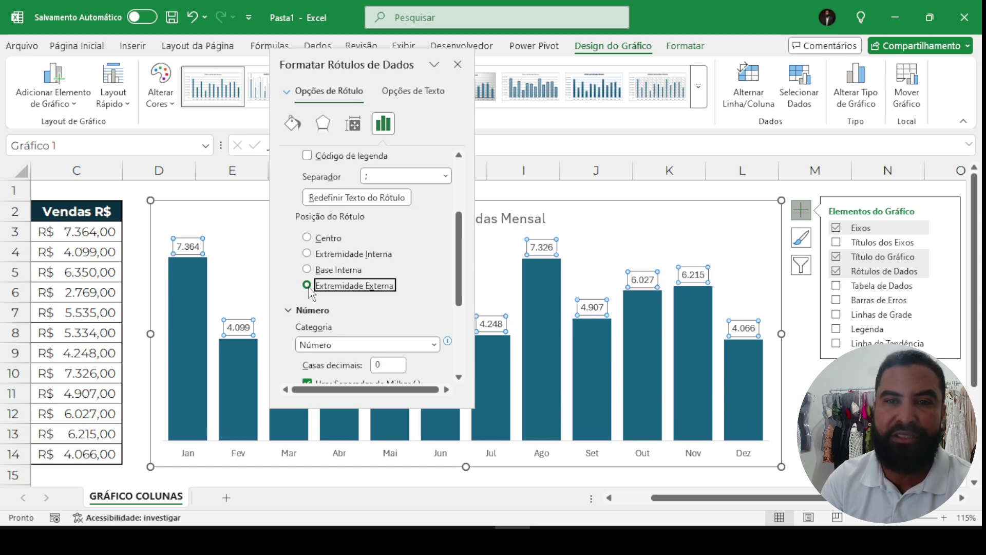
Set the data labels' position to Extremidade Interna and close the label formatting options.
{"action": "left_click", "coordinate": [308, 254]}
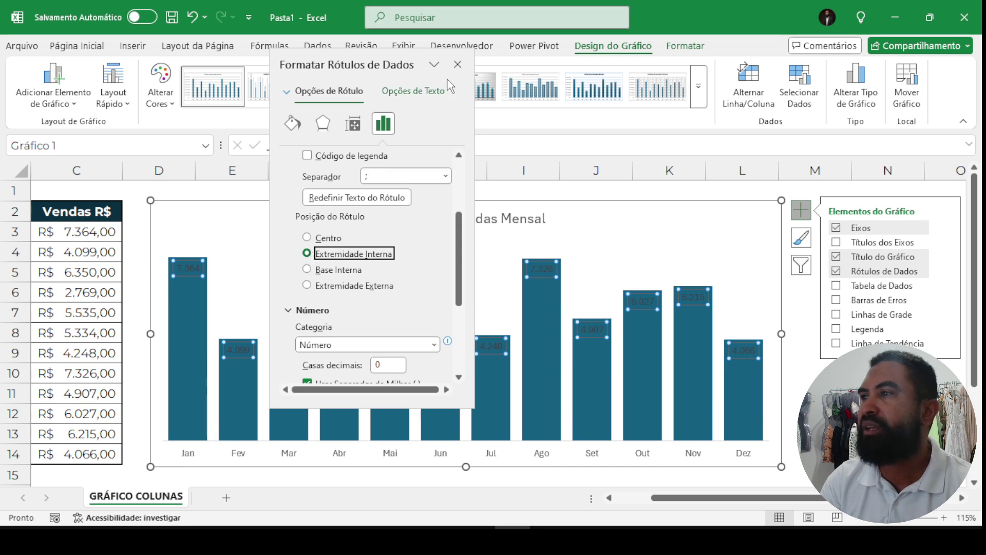
{"action": "left_click", "coordinate": [457, 65]}
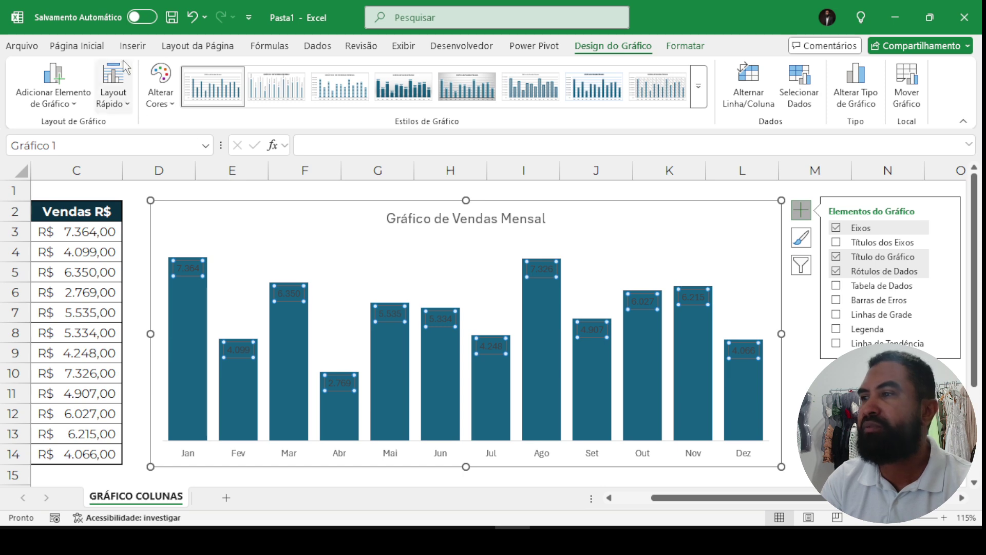
Make the chart's data labels bold with a white font colour and deselect the chart.
{"action": "left_click", "coordinate": [102, 45]}
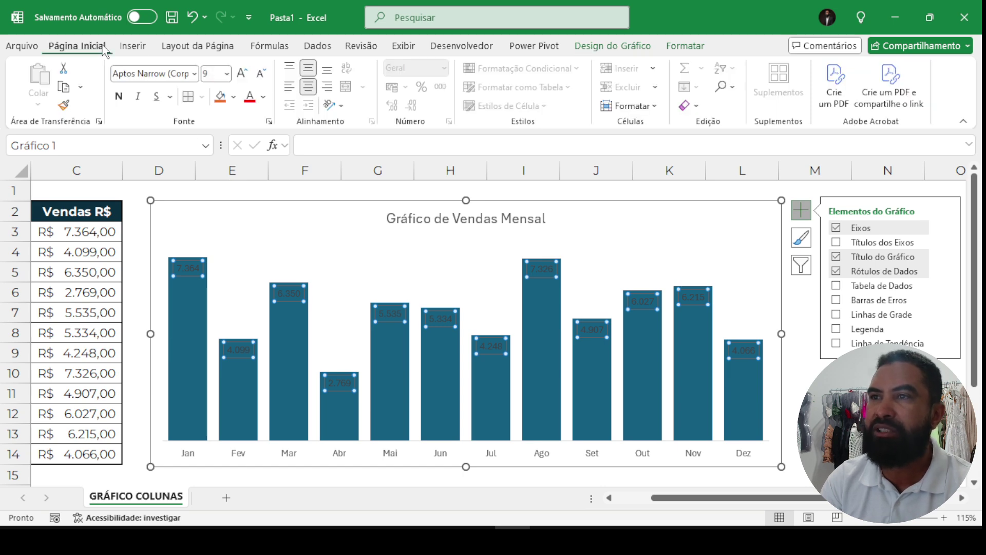
{"action": "left_click", "coordinate": [119, 97]}
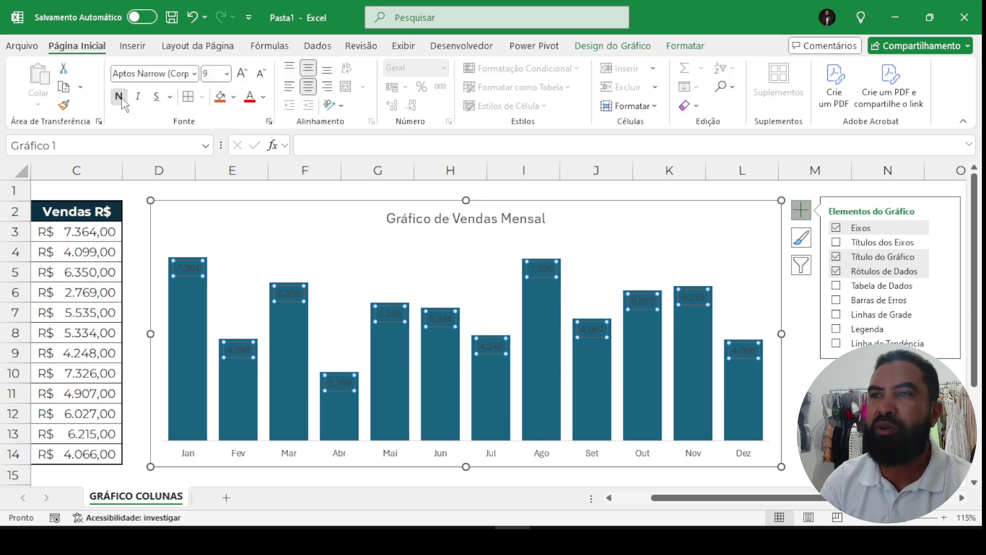
{"action": "left_click", "coordinate": [263, 97]}
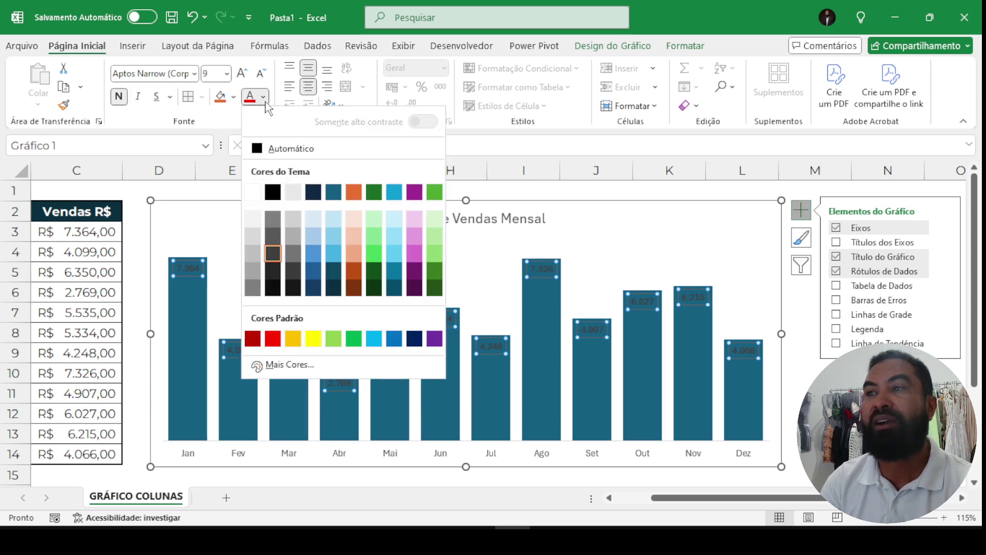
{"action": "left_click", "coordinate": [253, 193]}
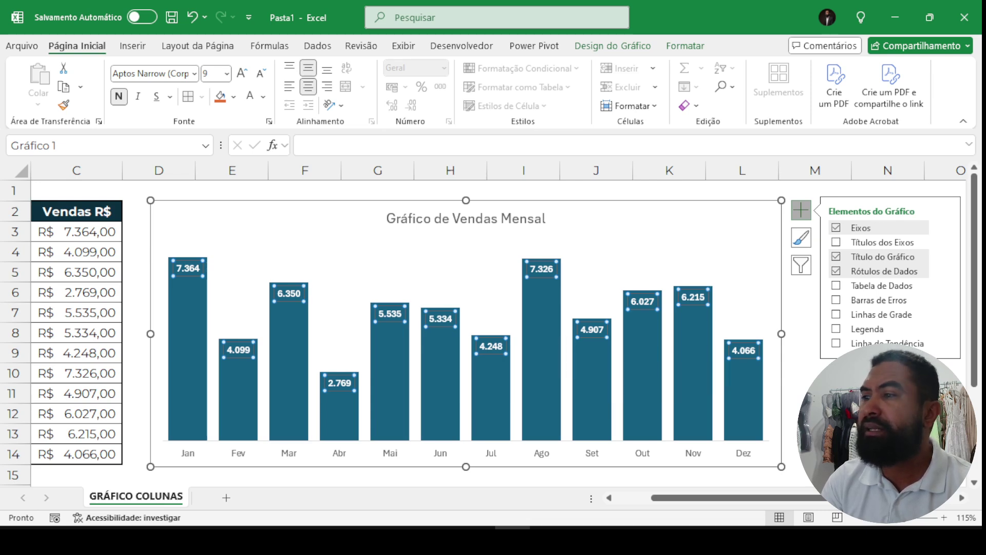
{"action": "left_click", "coordinate": [790, 434]}
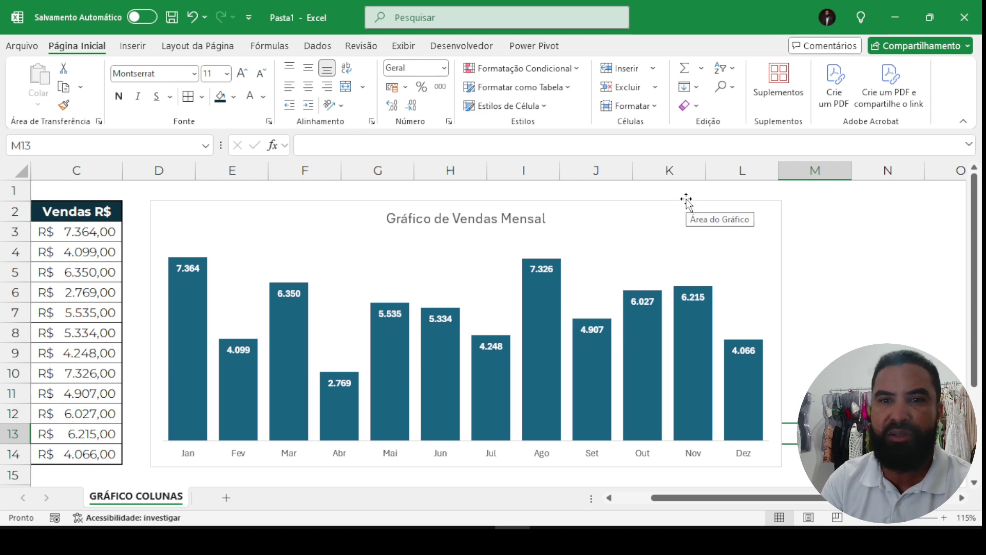
Remove the outline of the Gráfico de Vendas Mensal chart area with Sem Contorno and deselect the chart.
{"action": "left_click", "coordinate": [637, 208]}
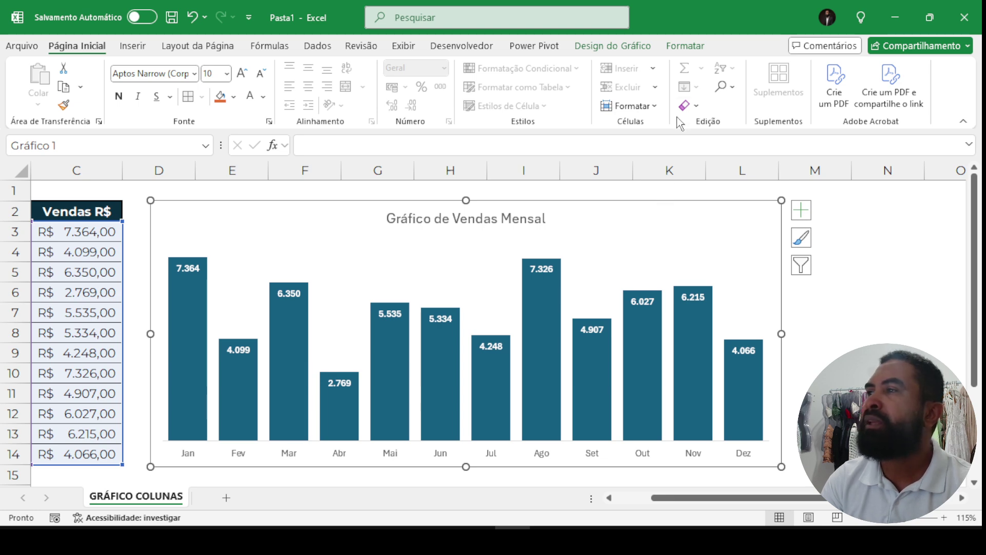
{"action": "left_click", "coordinate": [679, 49]}
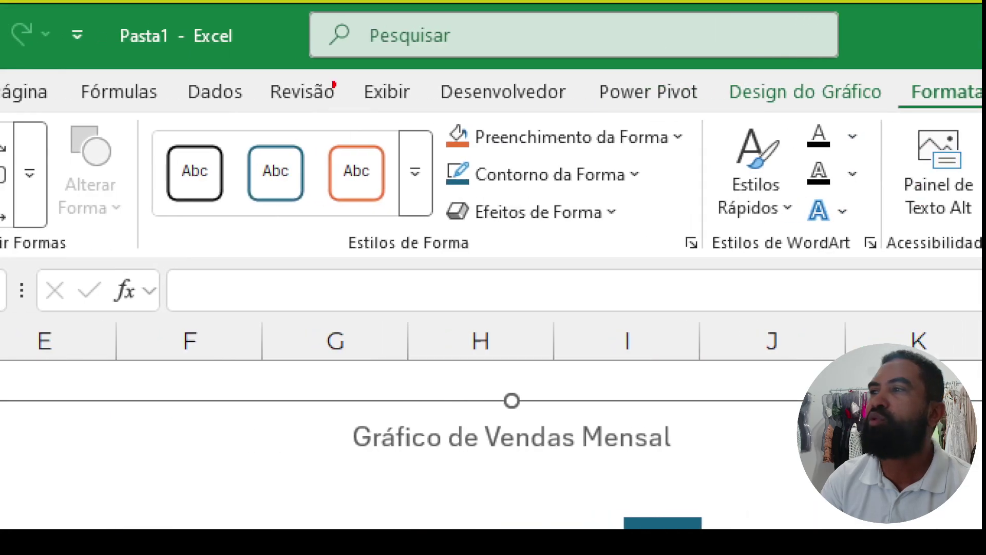
{"action": "mouse_move", "coordinate": [125, 109]}
{"action": "left_mouse_down"}
{"action": "mouse_move", "coordinate": [635, 284]}
{"action": "mouse_move", "coordinate": [726, 264]}
{"action": "left_mouse_up"}
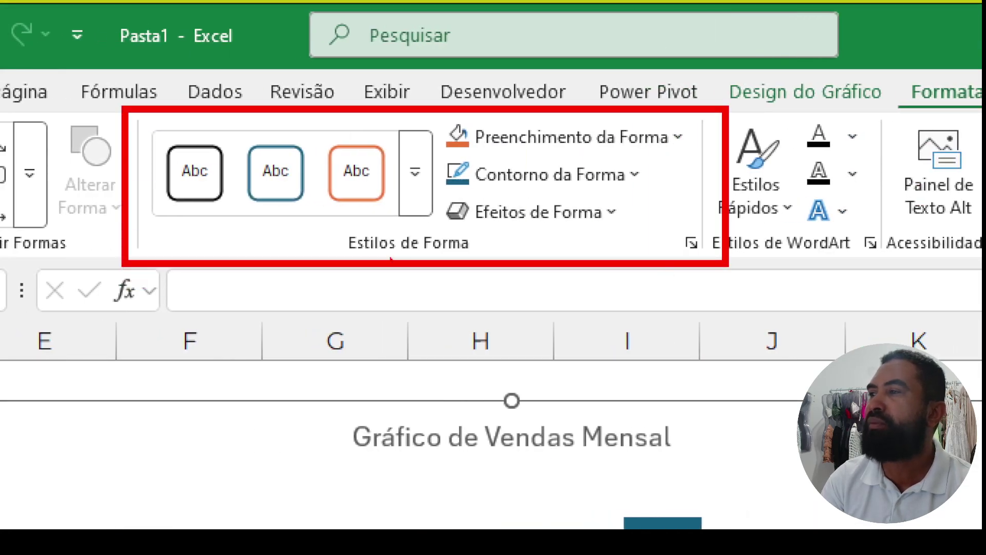
{"action": "left_click_drag", "start_coordinate": [441, 156], "coordinate": [673, 207]}
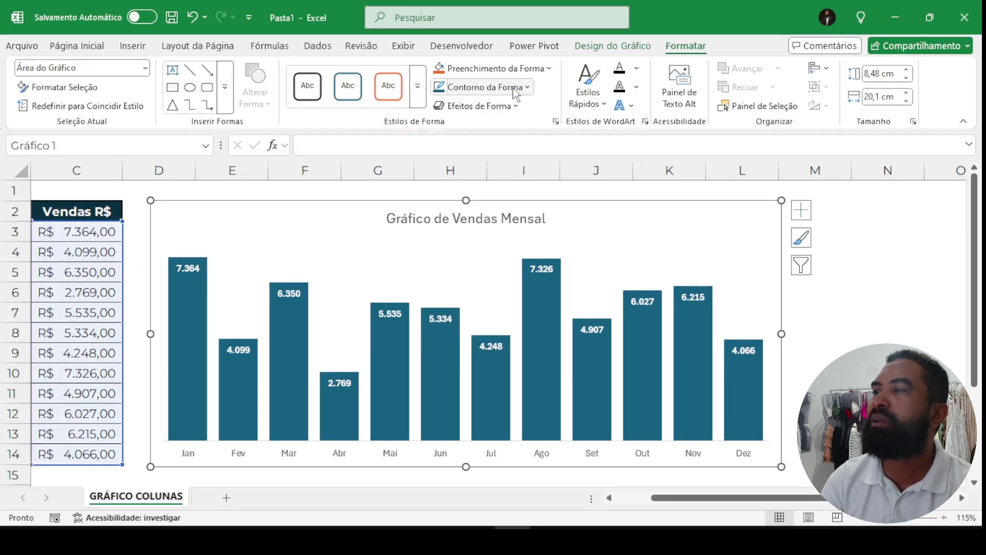
{"action": "left_click", "coordinate": [611, 186]}
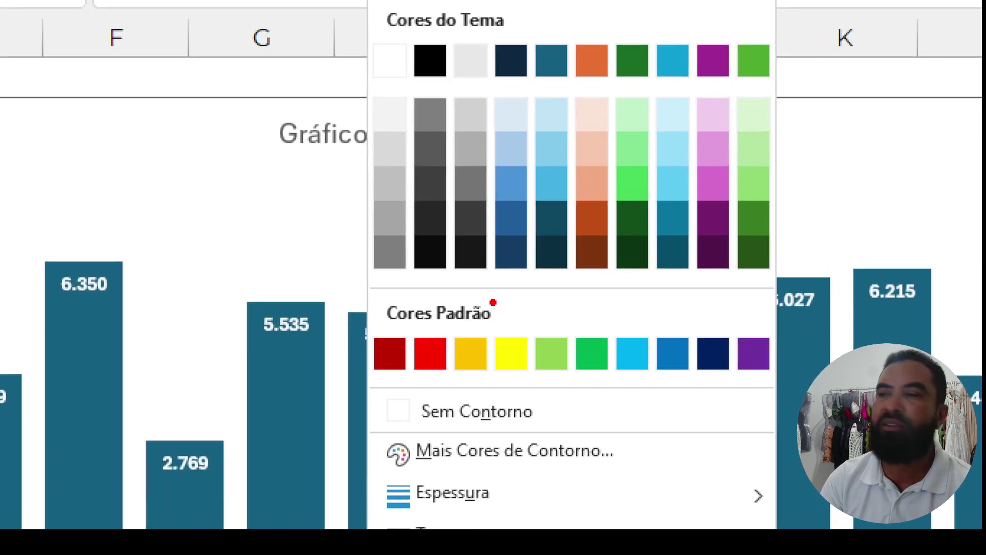
{"action": "left_click_drag", "start_coordinate": [433, 339], "coordinate": [553, 373]}
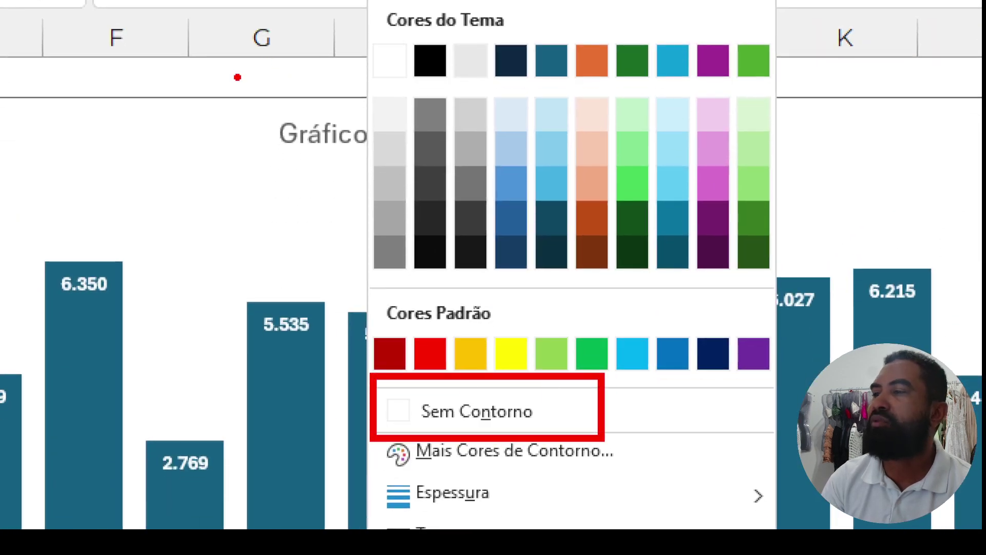
{"action": "left_click_drag", "start_coordinate": [220, 80], "coordinate": [254, 129]}
{"action": "left_click_drag", "start_coordinate": [256, 72], "coordinate": [199, 121]}
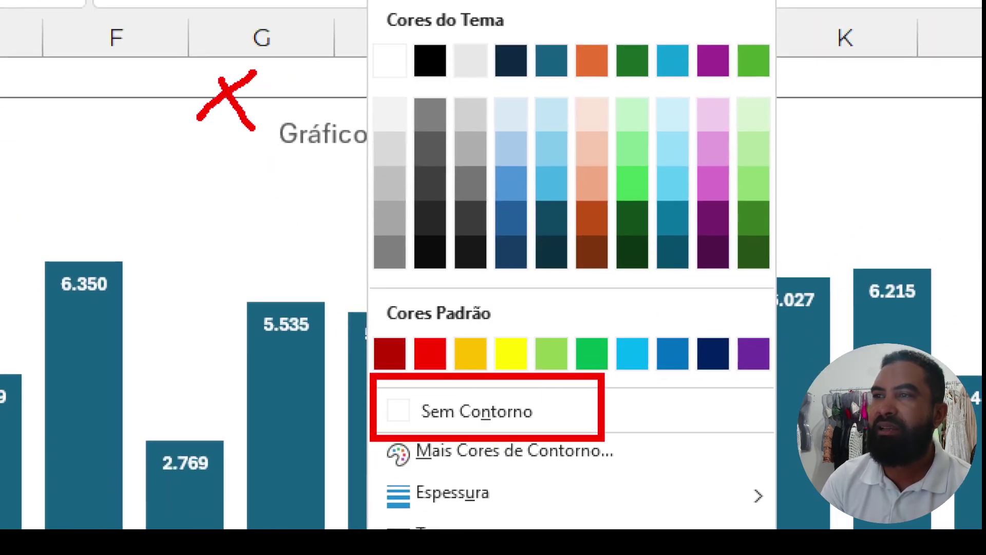
{"action": "key", "text": "Escape"}
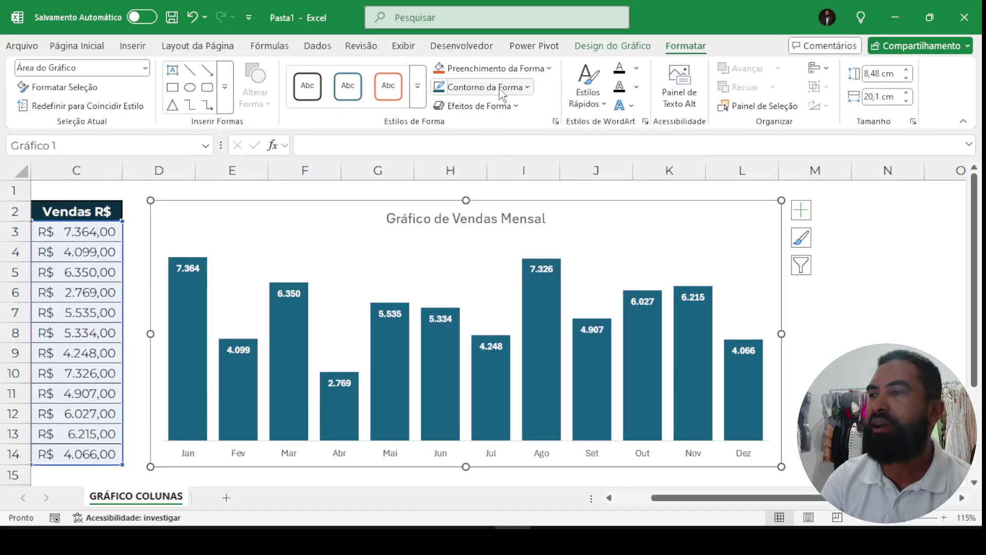
{"action": "left_click", "coordinate": [501, 93]}
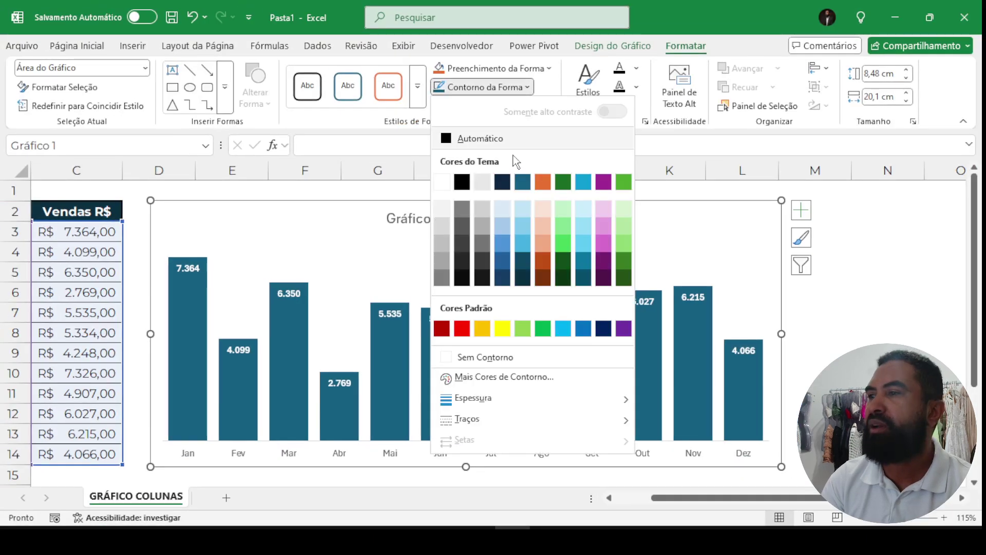
{"action": "left_click", "coordinate": [507, 358]}
{"action": "left_click", "coordinate": [883, 292]}
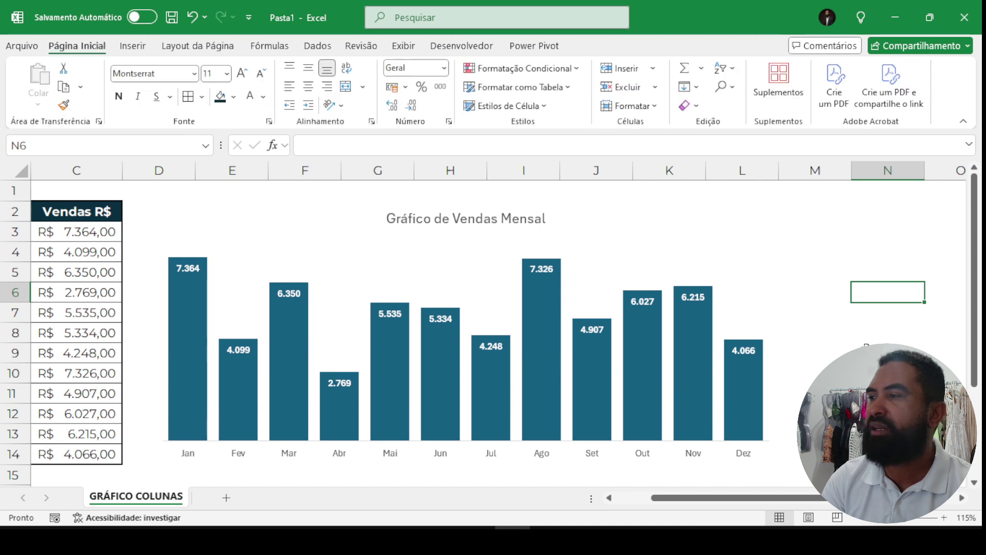
Fill all columns of the chart's sales series with the standard dark blue colour and deselect the chart.
{"action": "left_click_drag", "start_coordinate": [833, 498], "coordinate": [798, 503]}
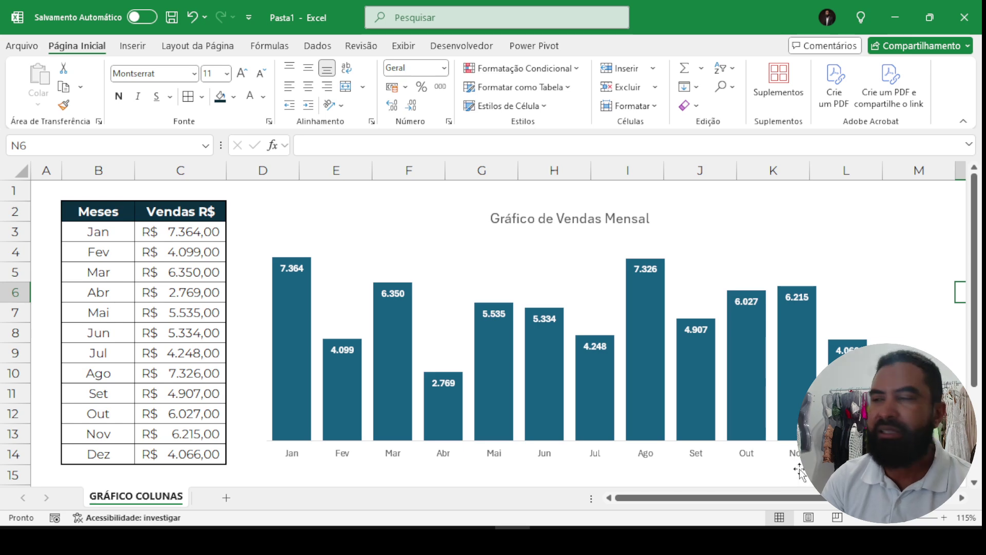
{"action": "left_click", "coordinate": [864, 523]}
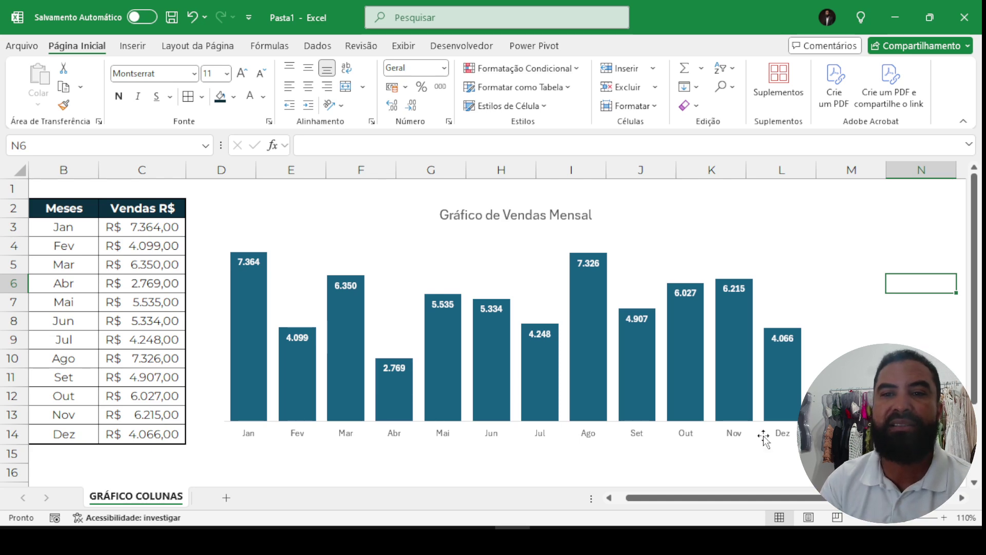
{"action": "mouse_move", "coordinate": [766, 377]}
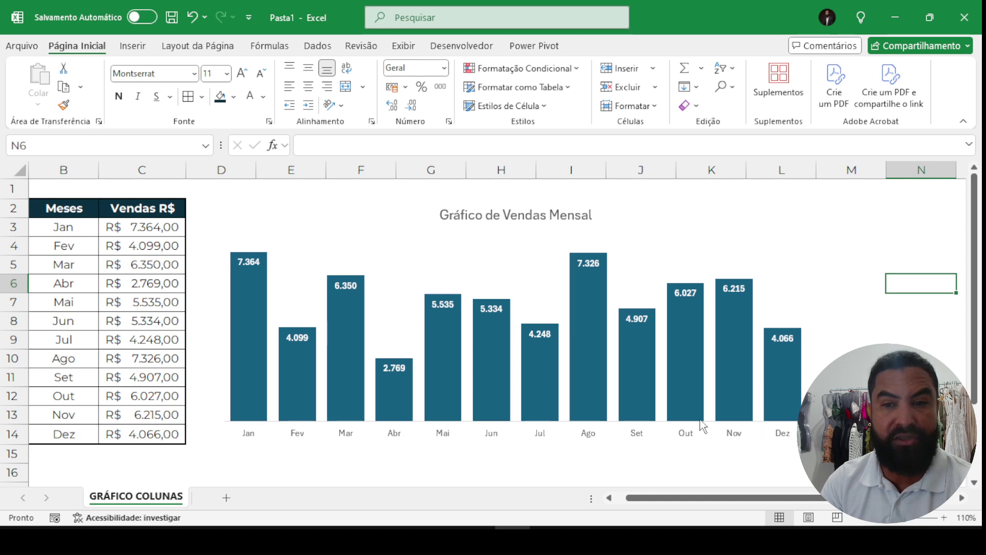
{"action": "left_click", "coordinate": [596, 328]}
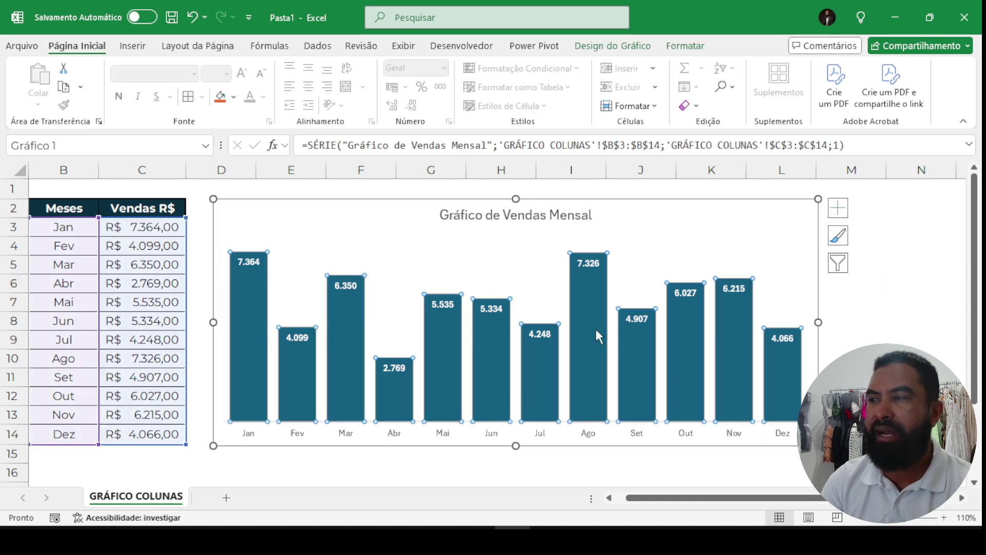
{"action": "left_click", "coordinate": [693, 51]}
{"action": "left_click", "coordinate": [546, 69]}
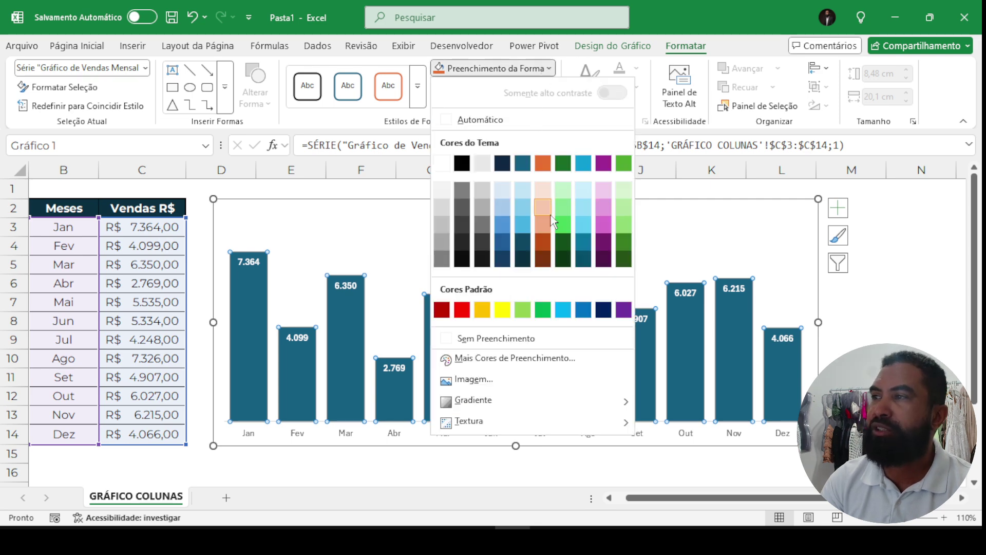
{"action": "left_click", "coordinate": [602, 310]}
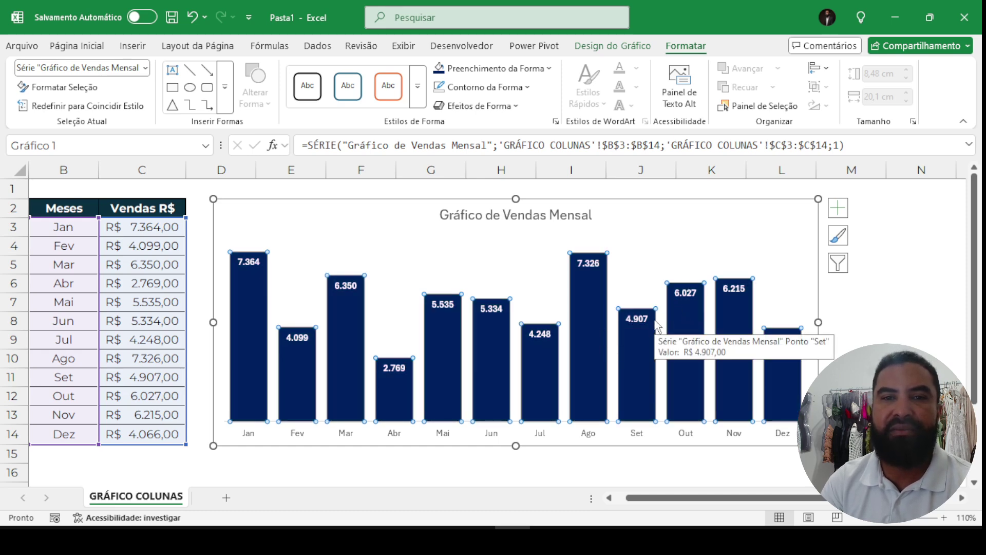
{"action": "left_click", "coordinate": [922, 358]}
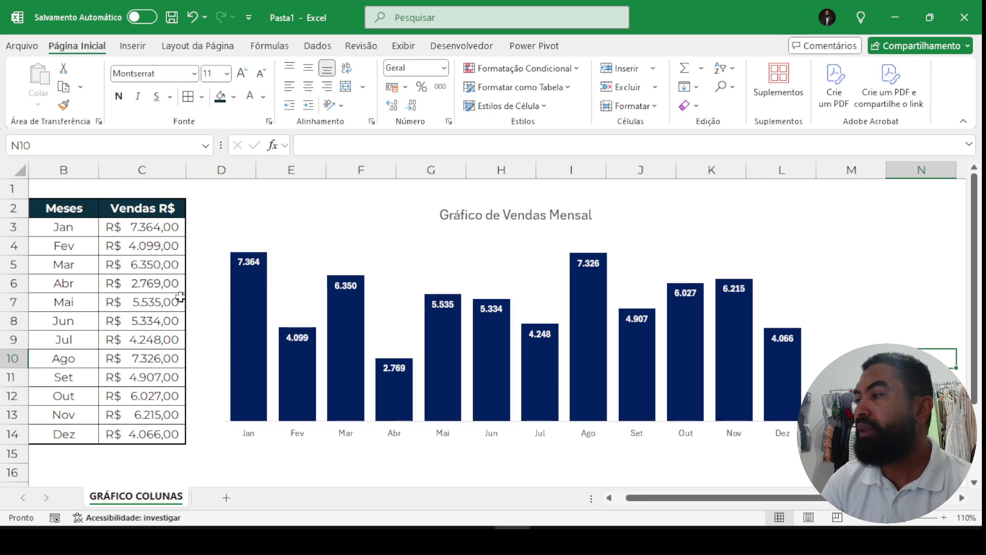
Set the sales value for Mai in cell C7 to 15000 and check its column in the chart.
{"action": "left_click", "coordinate": [156, 306]}
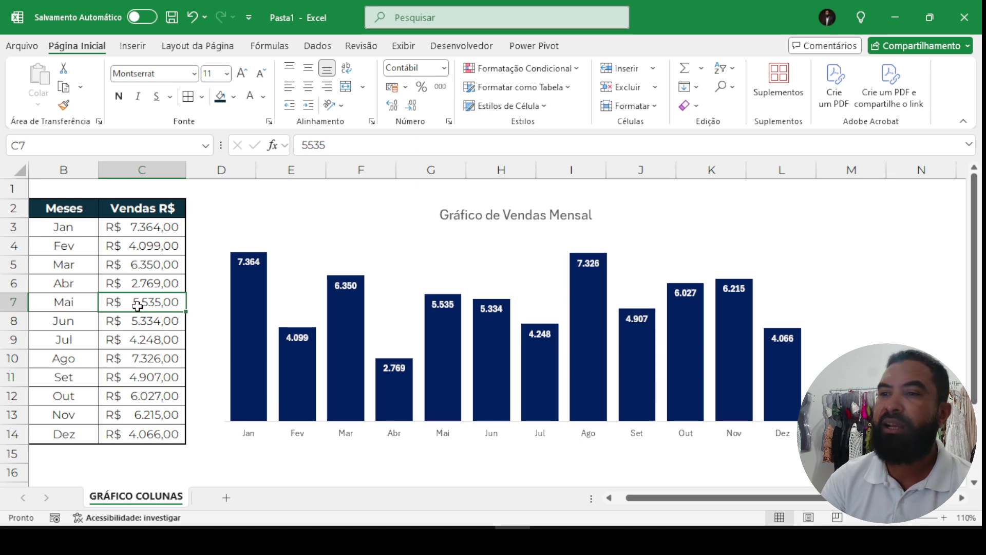
{"action": "type", "text": "150000"}
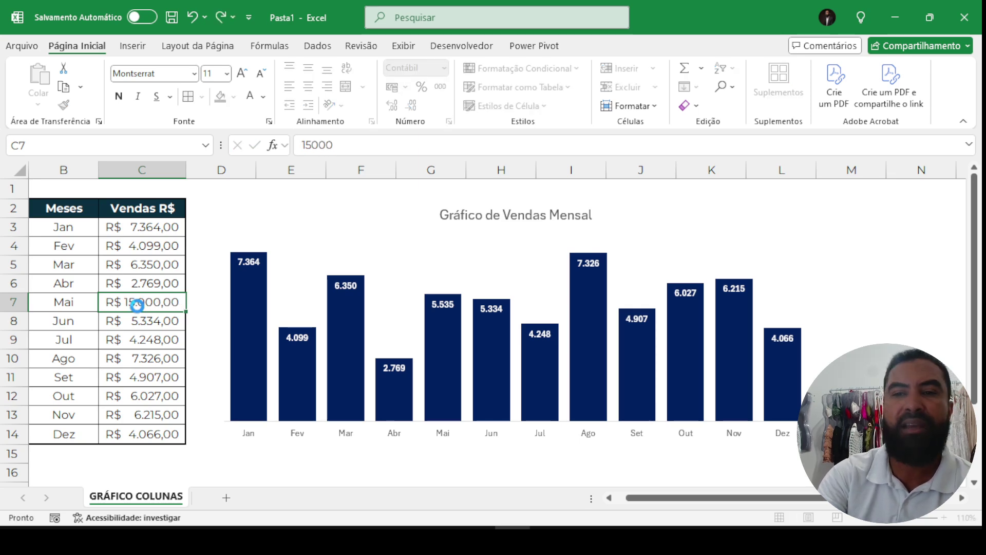
{"action": "key", "text": "Return"}
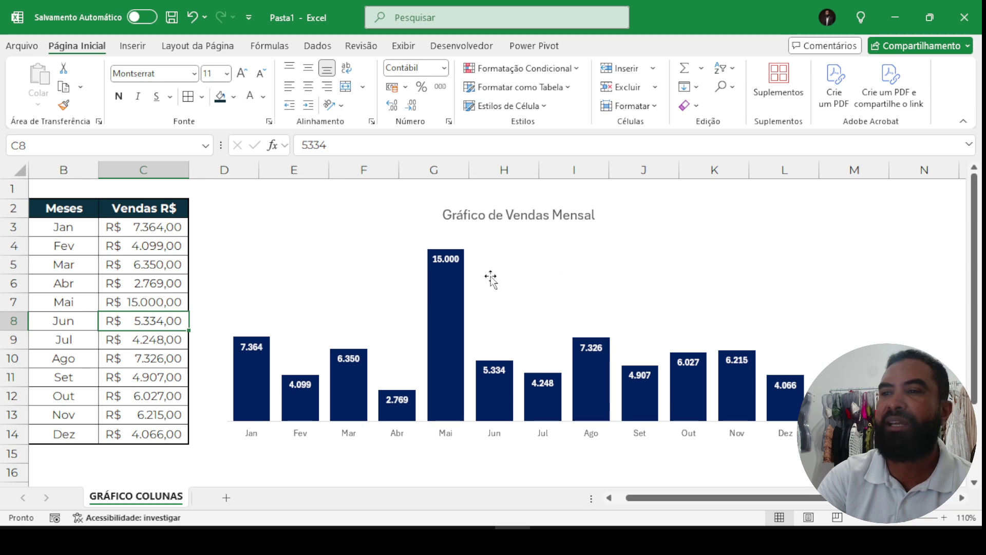
{"action": "mouse_move", "coordinate": [455, 321]}
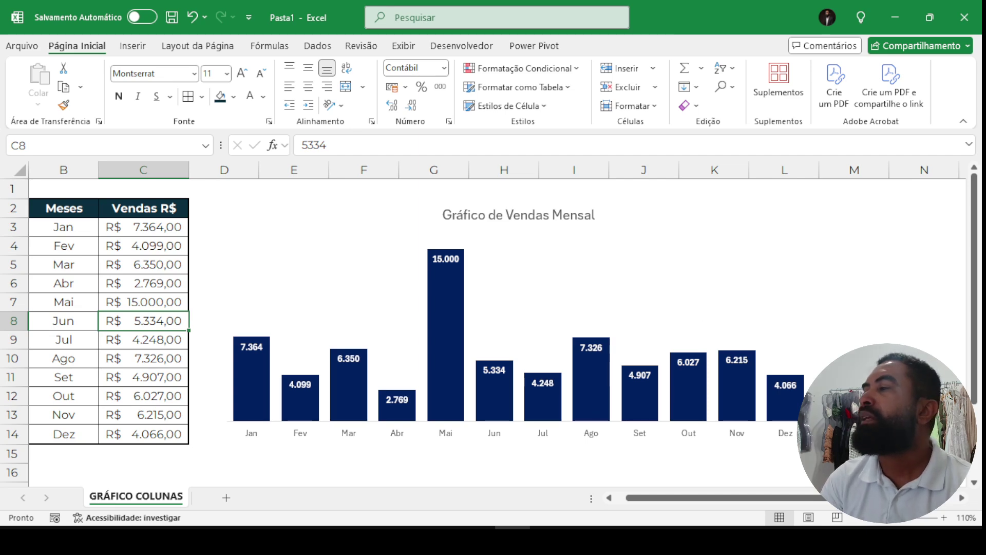
{"action": "scroll", "coordinate": [543, 377], "scroll_direction": "left", "scroll_amount": 1}
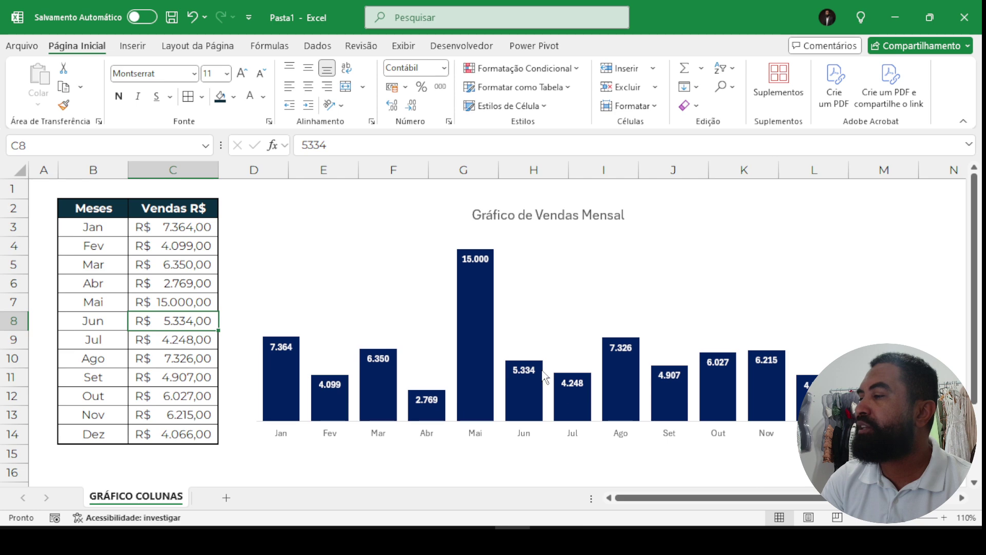
{"action": "left_click", "coordinate": [898, 263]}
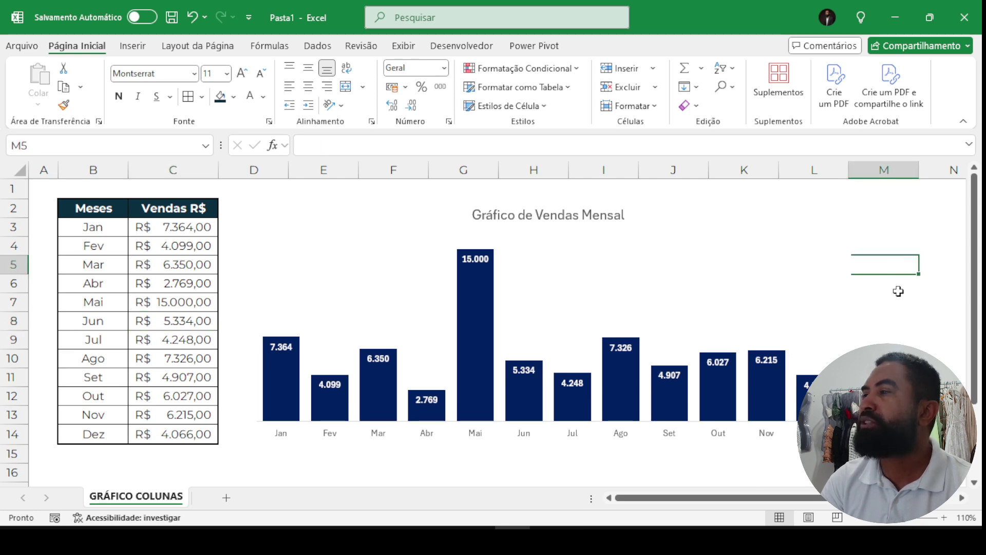
{"action": "left_click", "coordinate": [911, 245]}
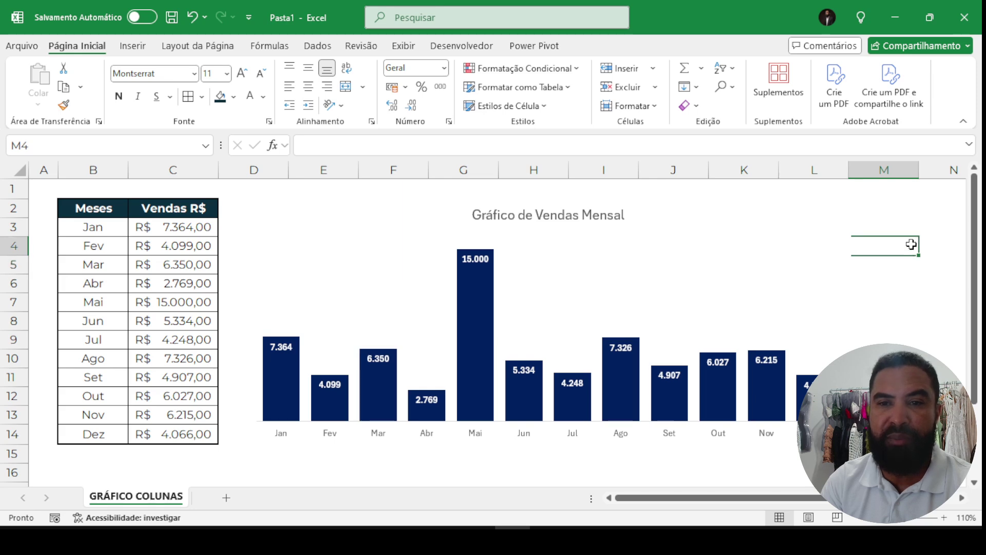
{"action": "left_click", "coordinate": [941, 252]}
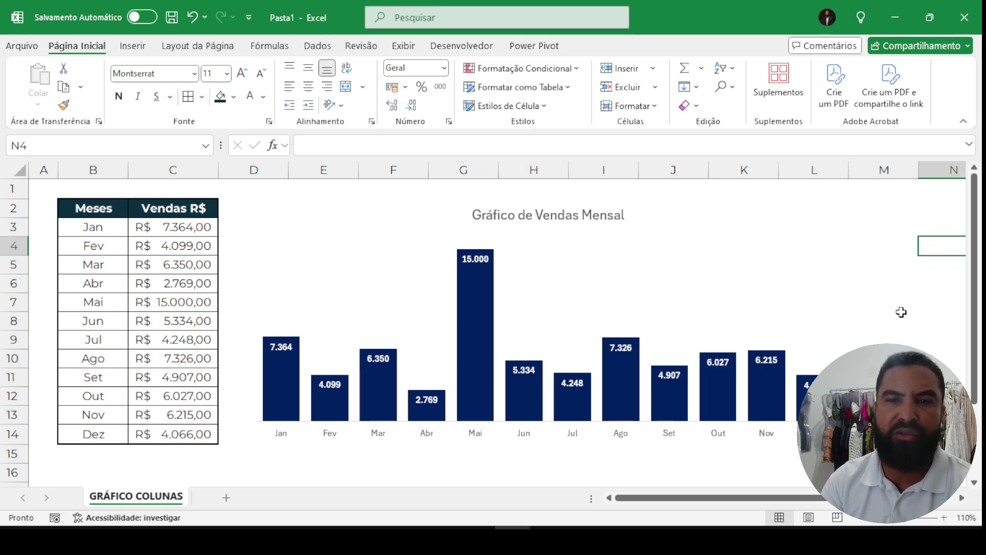
{"action": "mouse_move", "coordinate": [879, 498]}
{"action": "left_mouse_down"}
{"action": "mouse_move", "coordinate": [913, 498]}
{"action": "mouse_move", "coordinate": [879, 498]}
{"action": "left_mouse_up"}
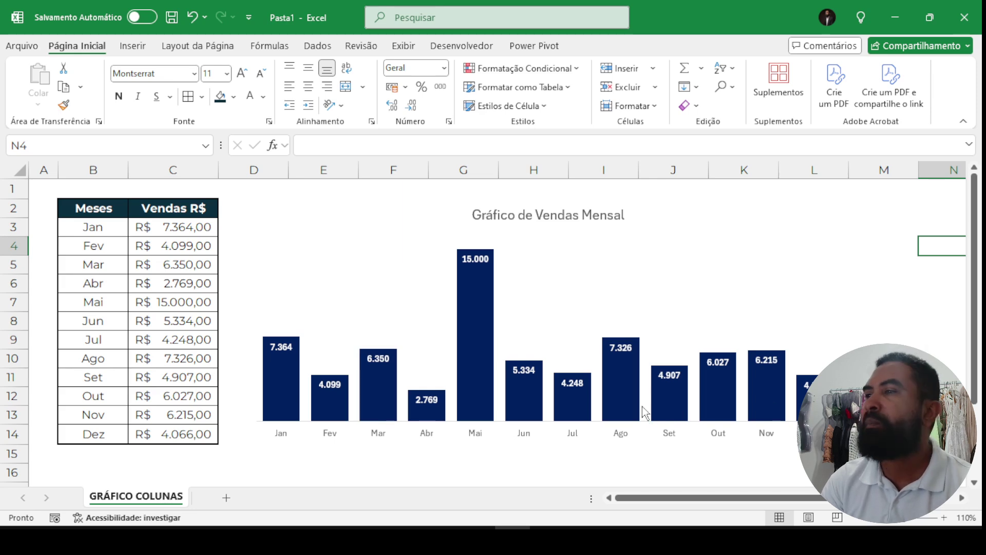
{"action": "left_click", "coordinate": [904, 284]}
{"action": "left_click", "coordinate": [926, 266]}
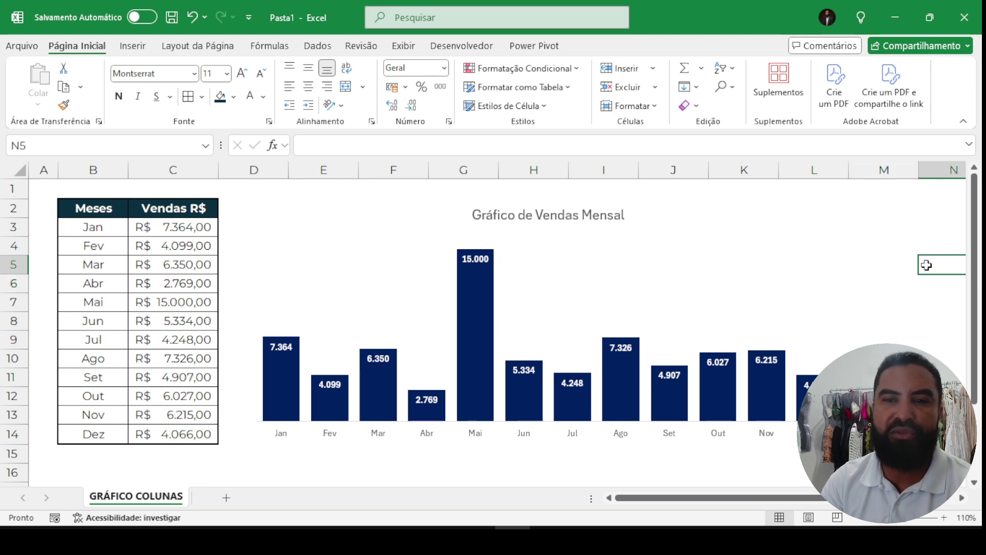